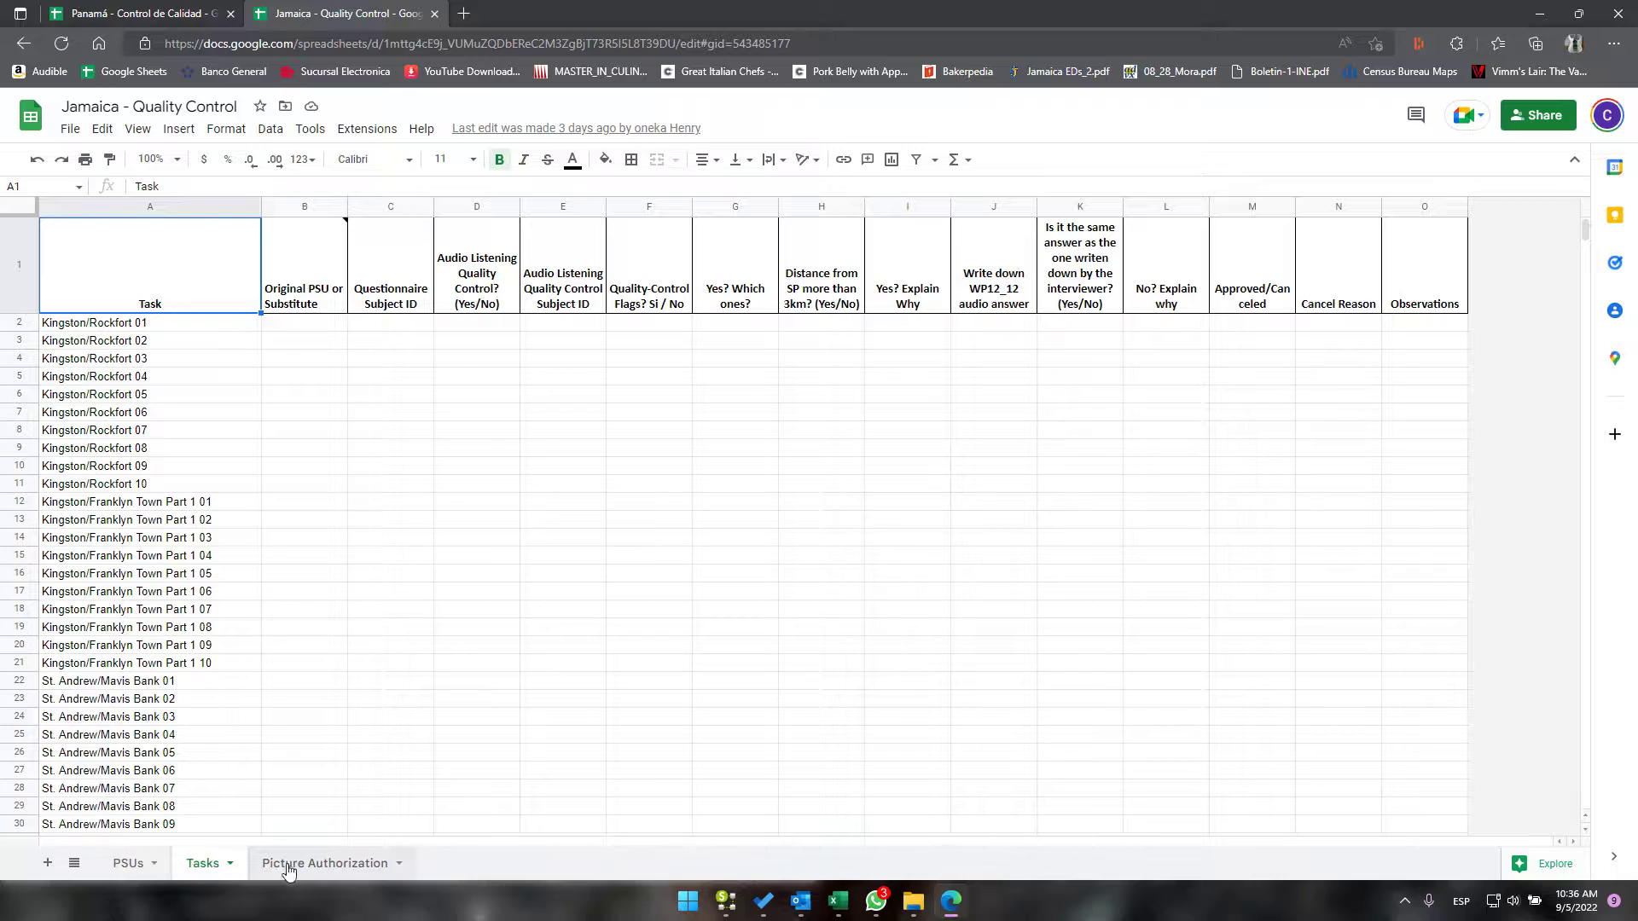
Step: Look over the Picture Authorization sheet and select the full list of WP2022 codes in the PSUs sheet, starting at A2
{"action": "left_click", "coordinate": [289, 867]}
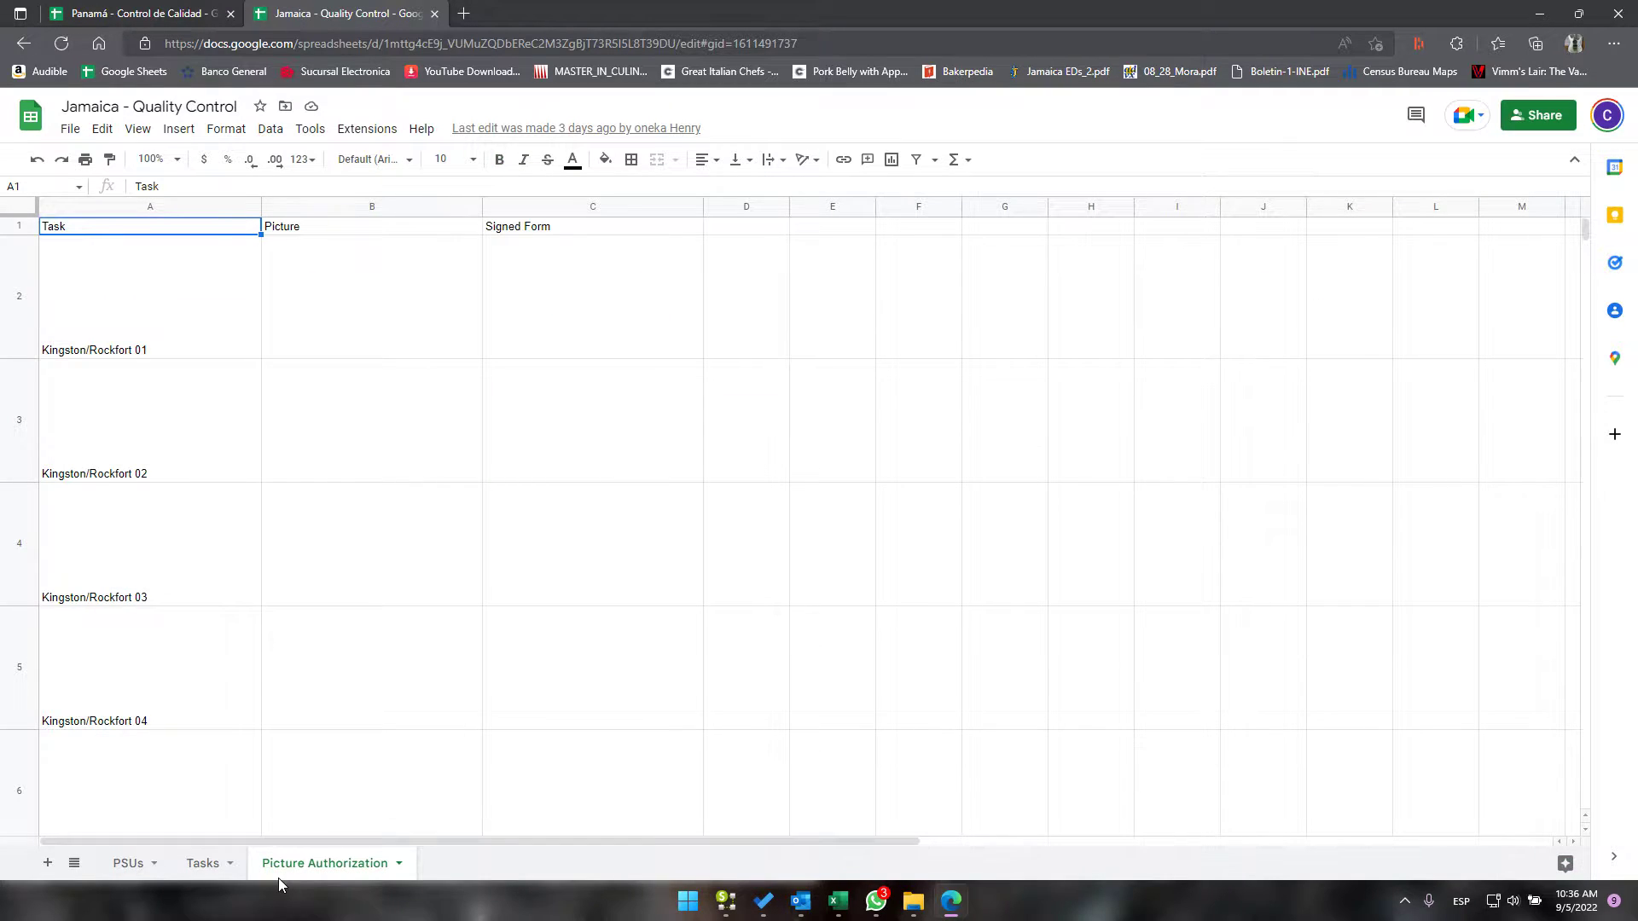
{"action": "left_click", "coordinate": [124, 866]}
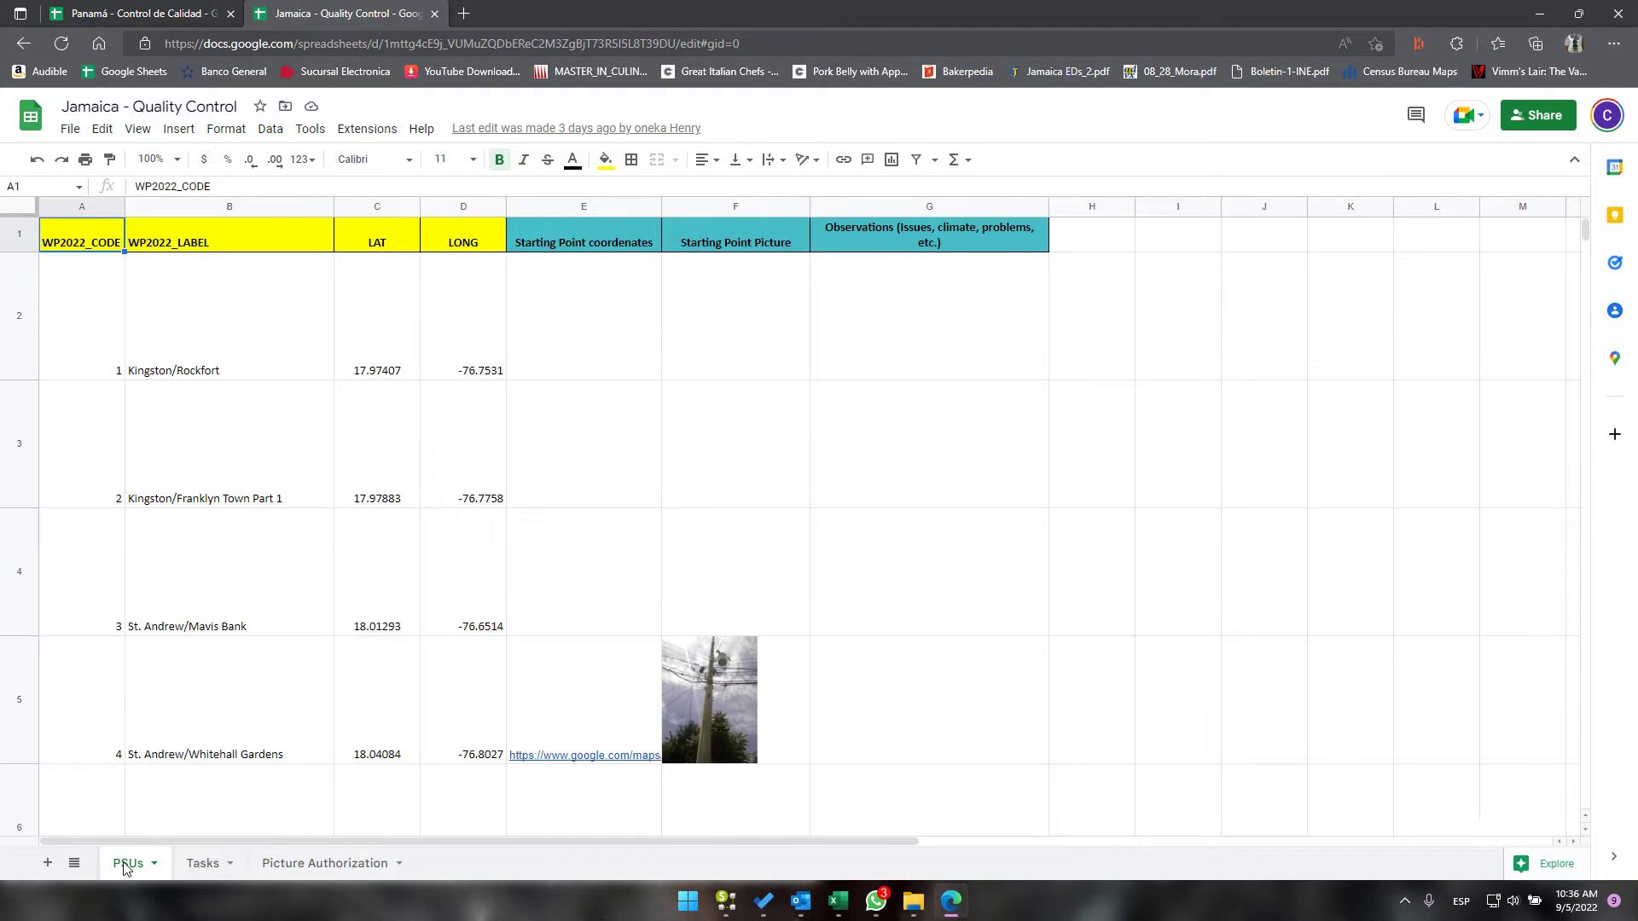
{"action": "left_click", "coordinate": [102, 315]}
{"action": "key", "text": "ctrl+shift+Down"}
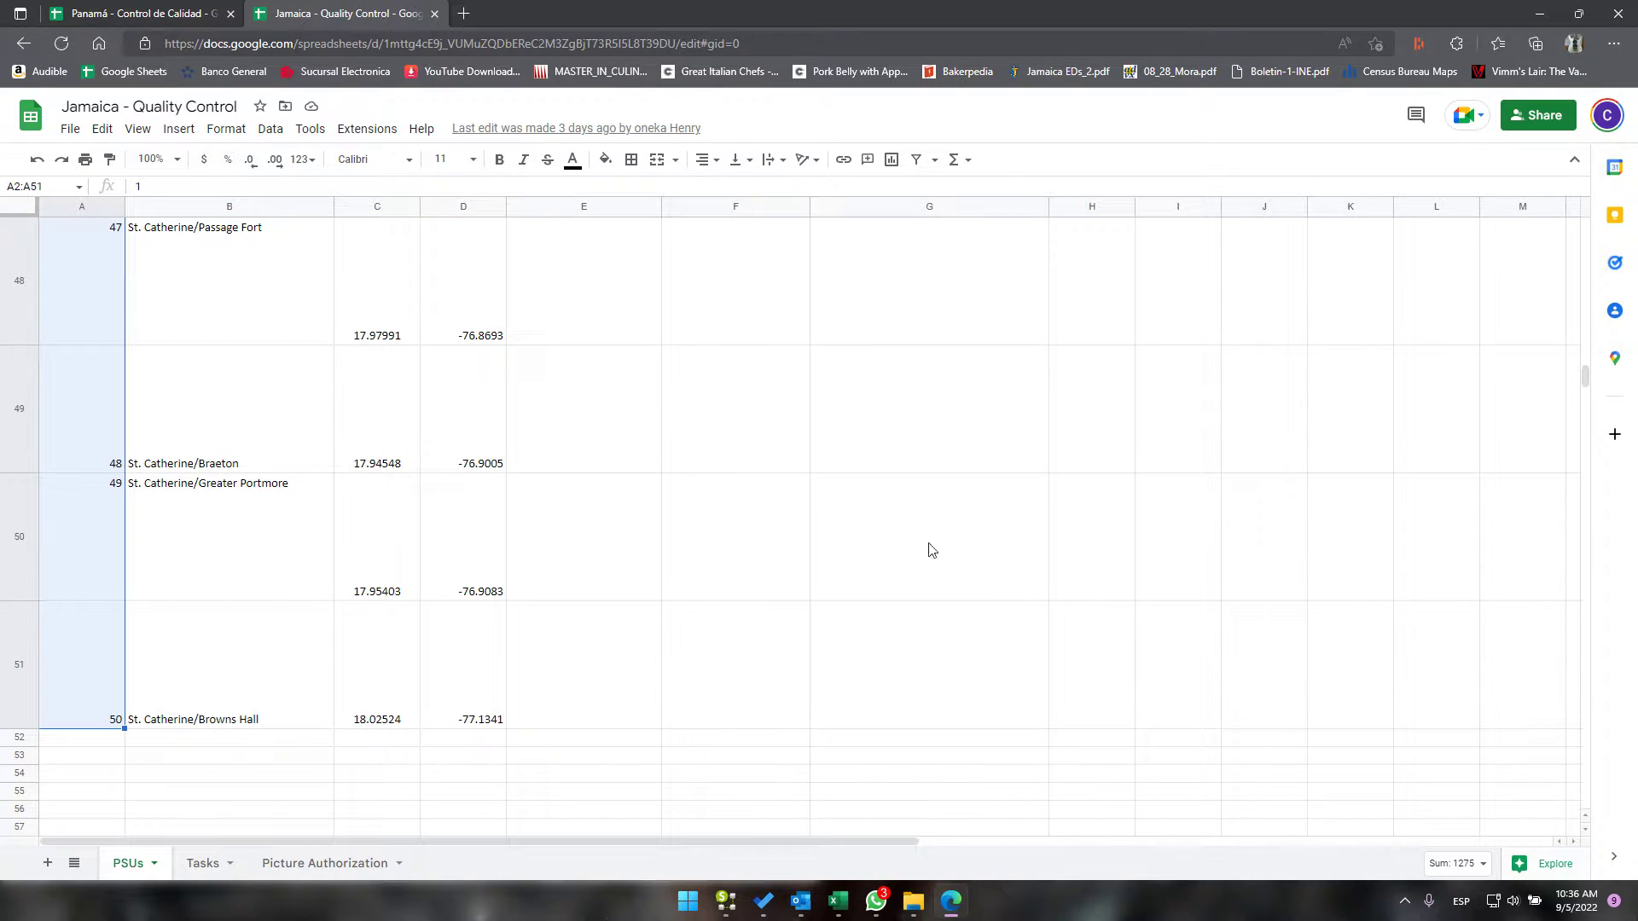
{"action": "left_click_drag", "start_coordinate": [1585, 376], "coordinate": [1585, 224]}
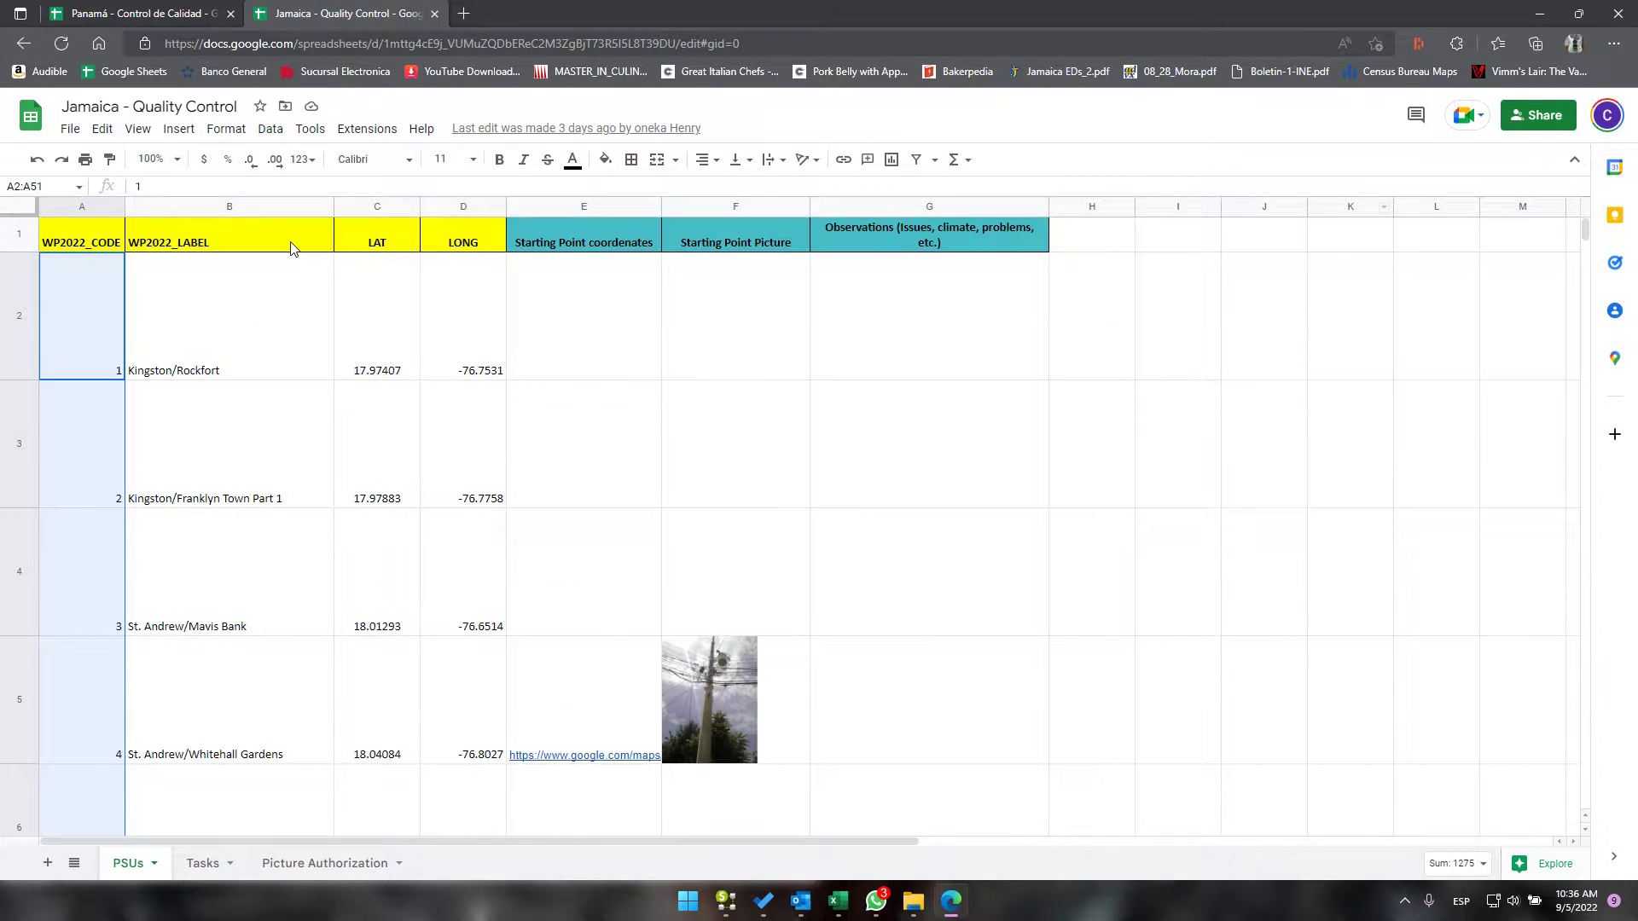
Step: Review the label, LAT and LONG columns and the Starting Point coordenates link for St. Andrew/Whitehall Gardens
{"action": "left_click", "coordinate": [203, 237]}
{"action": "left_click_drag", "start_coordinate": [377, 209], "coordinate": [475, 207]}
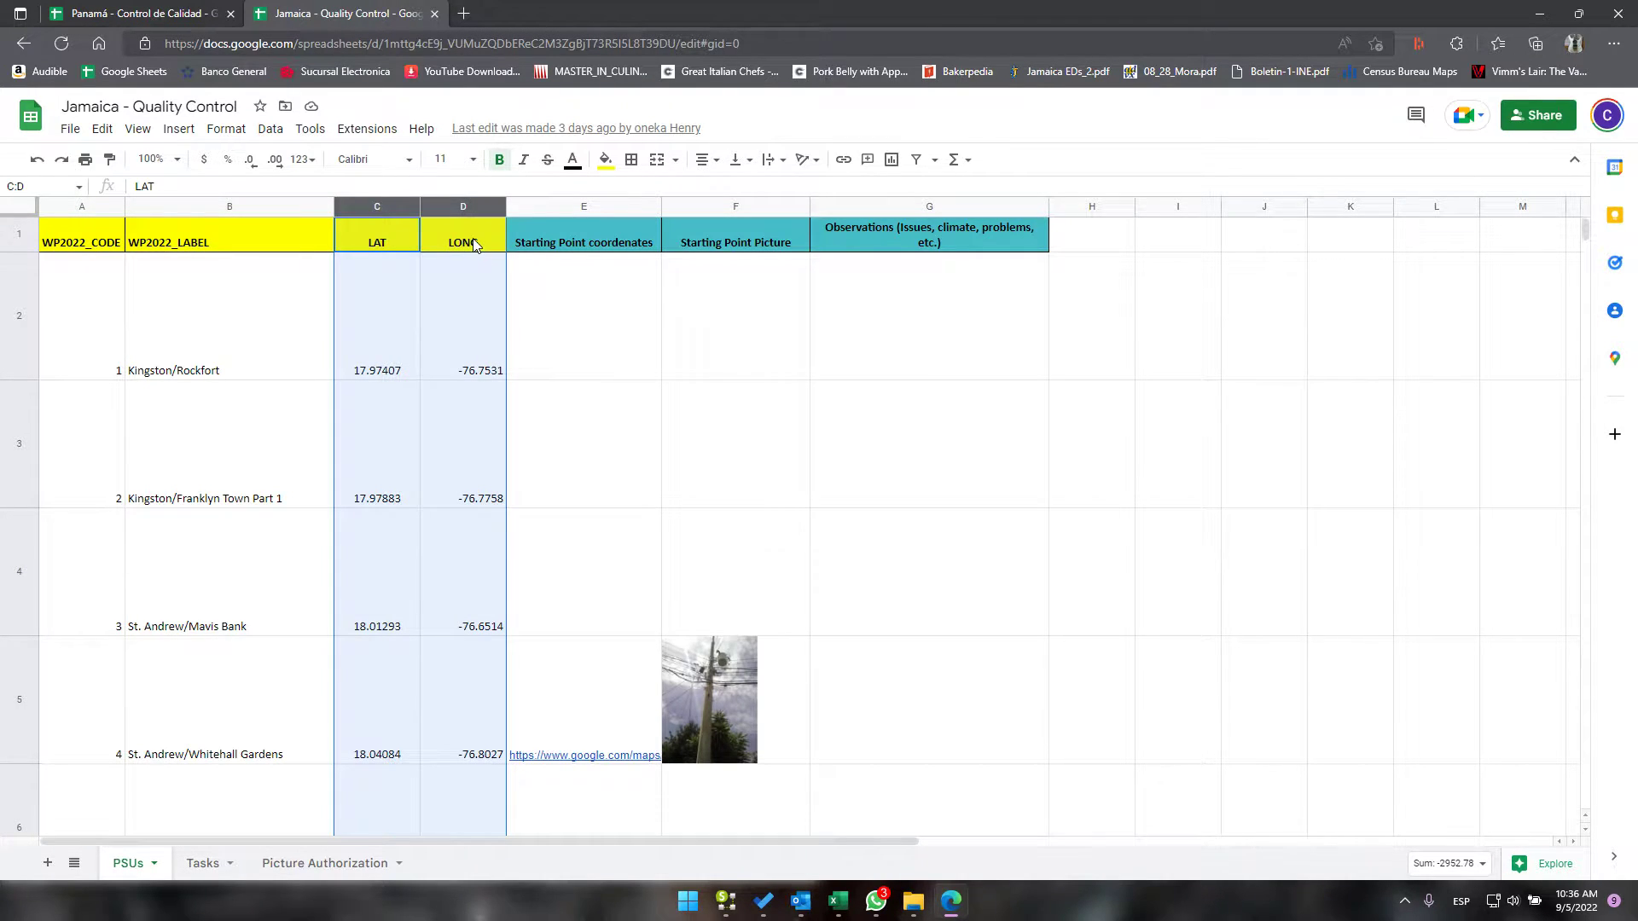
{"action": "left_click", "coordinate": [593, 242]}
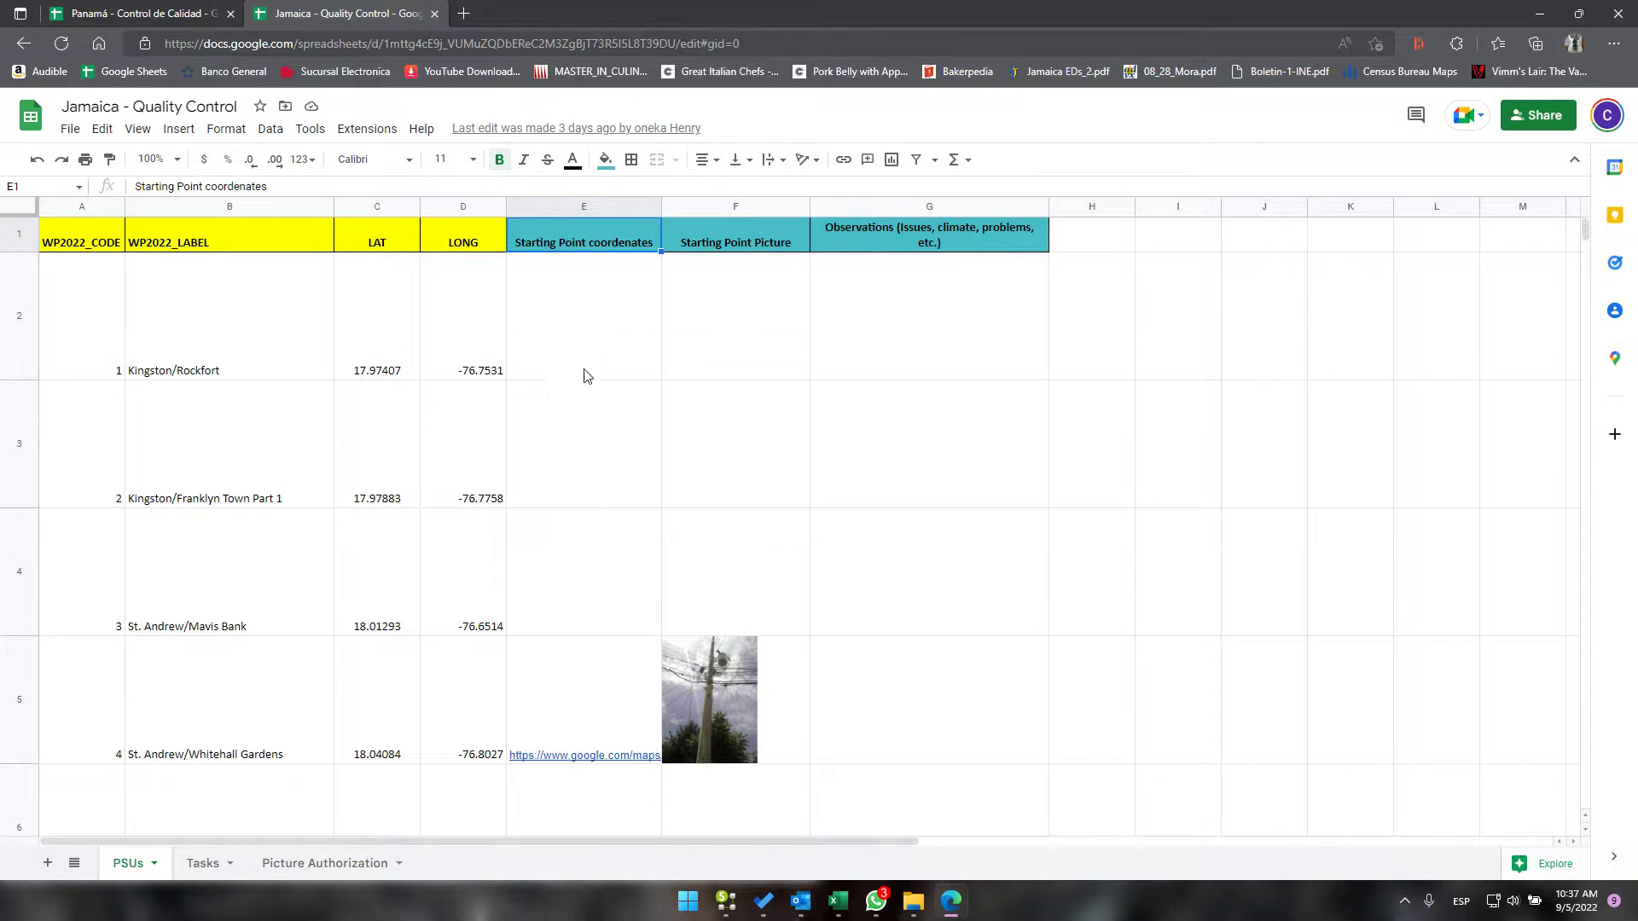
{"action": "left_click", "coordinate": [601, 687]}
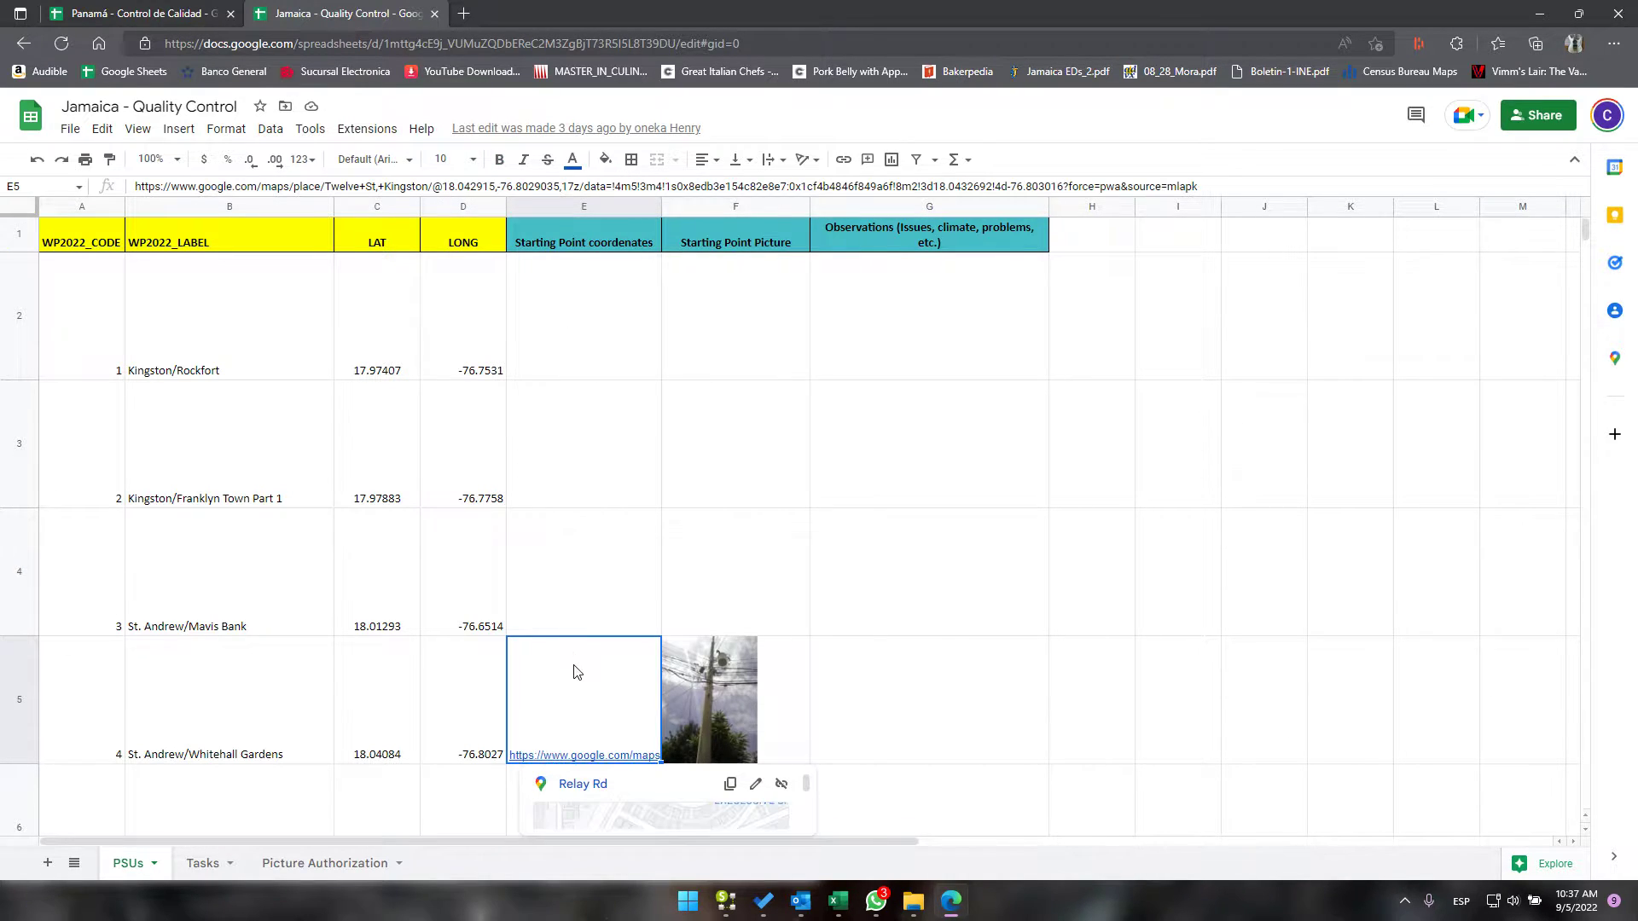
{"action": "scroll", "coordinate": [572, 661], "scroll_direction": "down", "scroll_amount": 5}
{"action": "scroll", "coordinate": [421, 512], "scroll_direction": "up", "scroll_amount": 5}
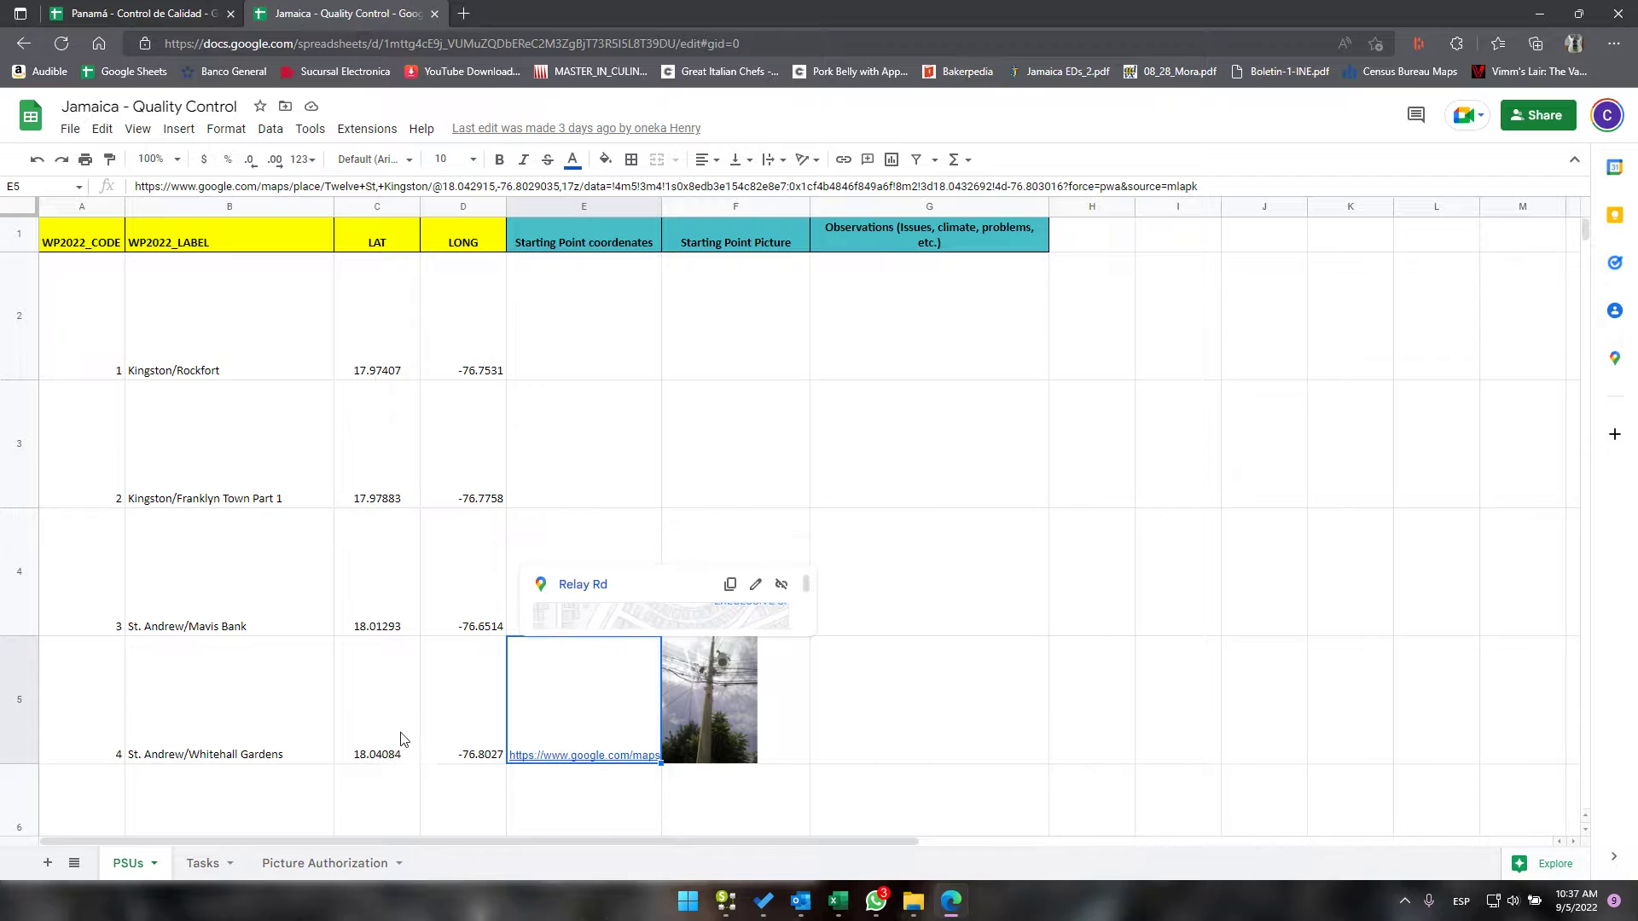
Step: Compare the LAT and LONG cells of St. Andrew/Mavis Bank and St. Andrew/Whitehall Gardens with the Whitehall Gardens starting point link
{"action": "left_click_drag", "start_coordinate": [404, 739], "coordinate": [442, 718]}
{"action": "left_click_drag", "start_coordinate": [392, 607], "coordinate": [458, 573]}
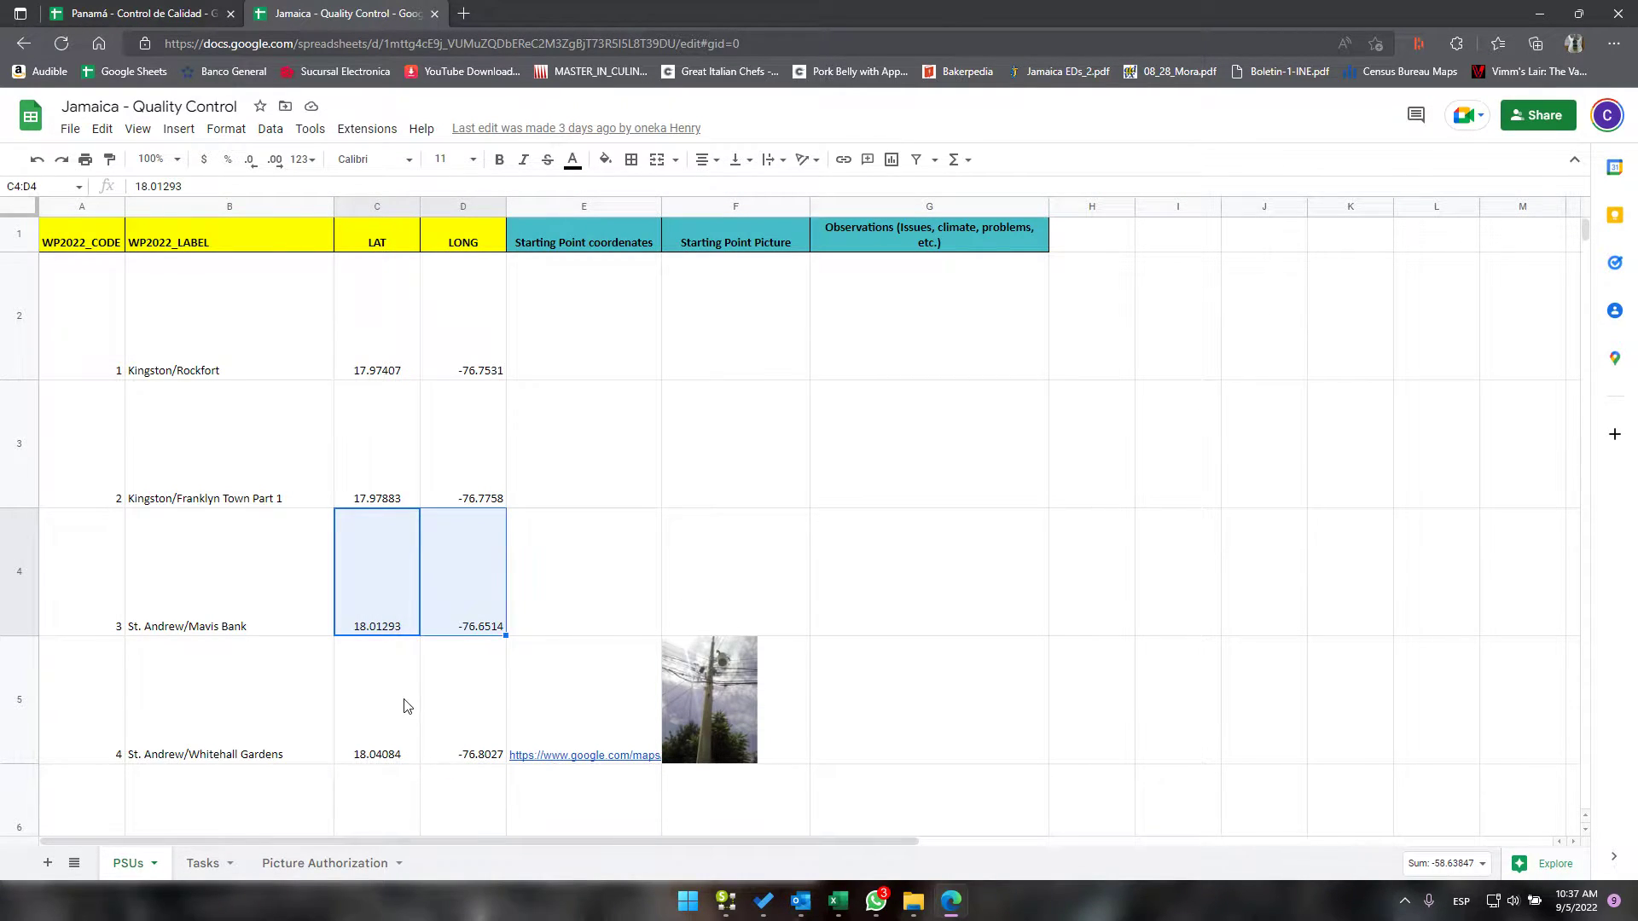
{"action": "left_click_drag", "start_coordinate": [404, 701], "coordinate": [446, 688]}
{"action": "left_click_drag", "start_coordinate": [394, 583], "coordinate": [442, 576]}
{"action": "left_click_drag", "start_coordinate": [396, 570], "coordinate": [445, 574]}
{"action": "left_click_drag", "start_coordinate": [404, 705], "coordinate": [442, 718]}
{"action": "left_click", "coordinate": [540, 679]}
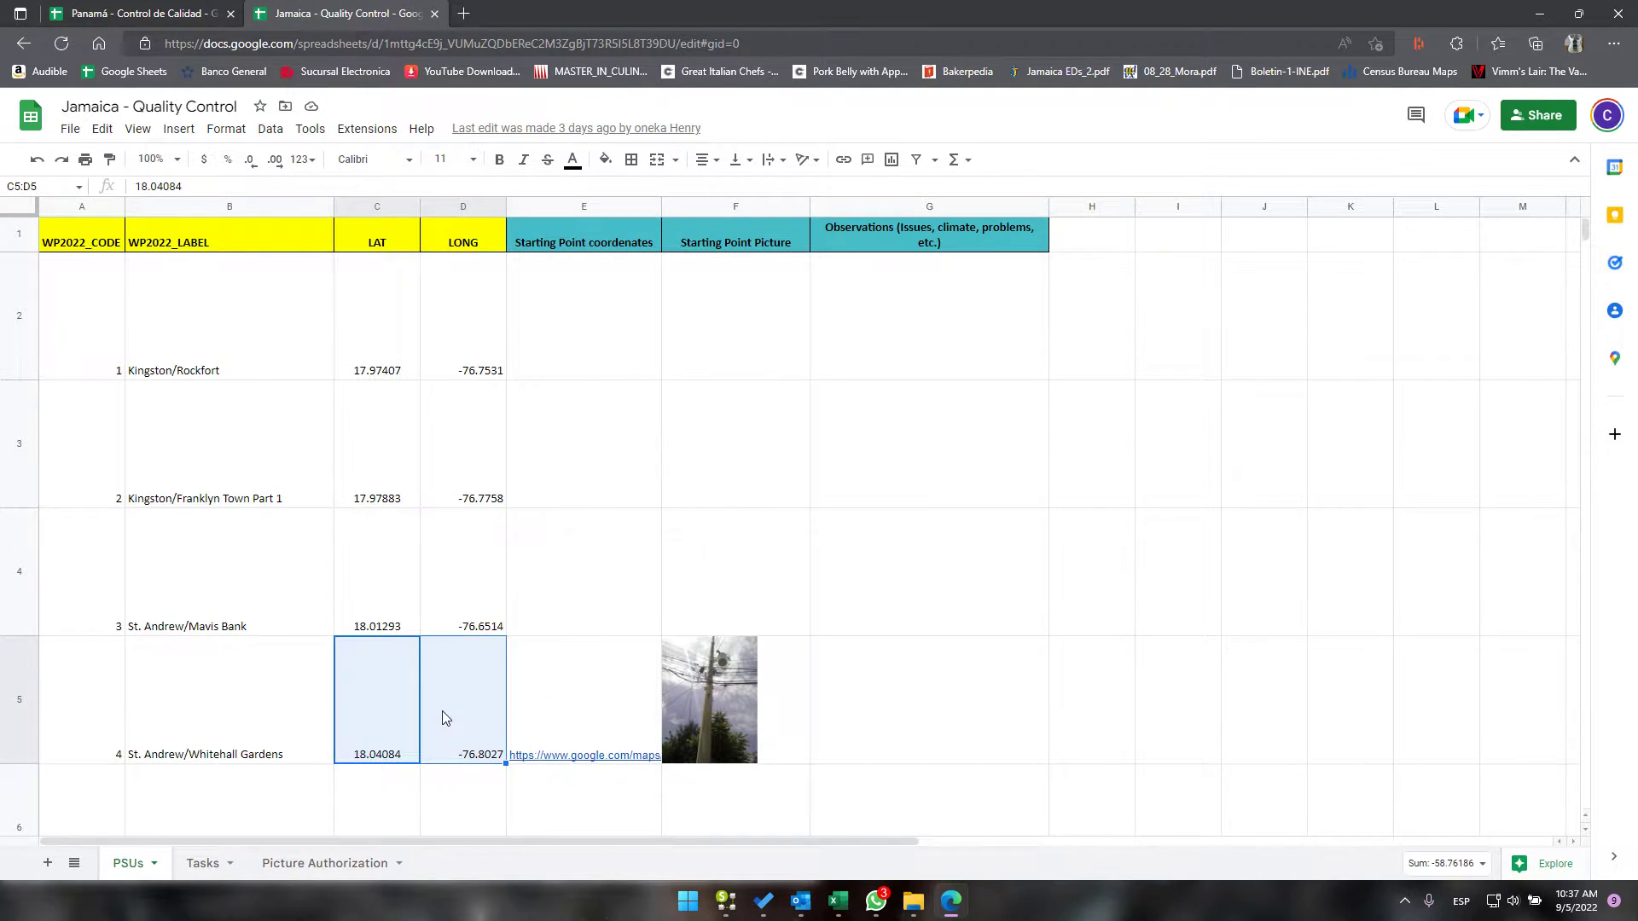
{"action": "left_click", "coordinate": [590, 707]}
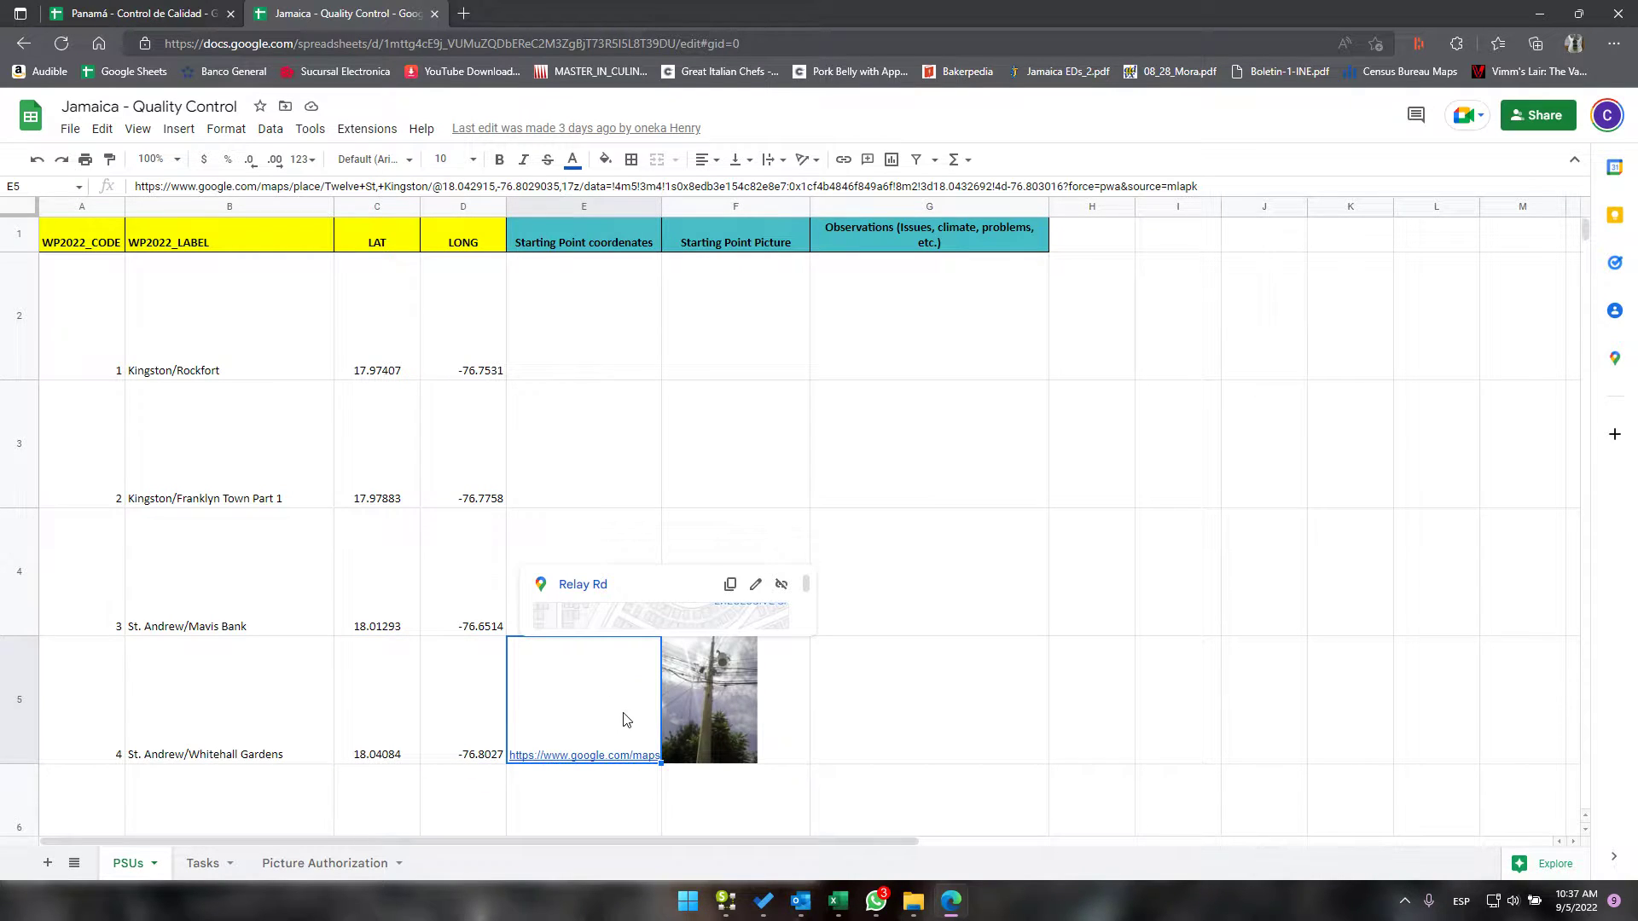
Step: Examine the Starting Point Picture column and the picture entered for St. Andrew/Whitehall Gardens
{"action": "left_click", "coordinate": [722, 227]}
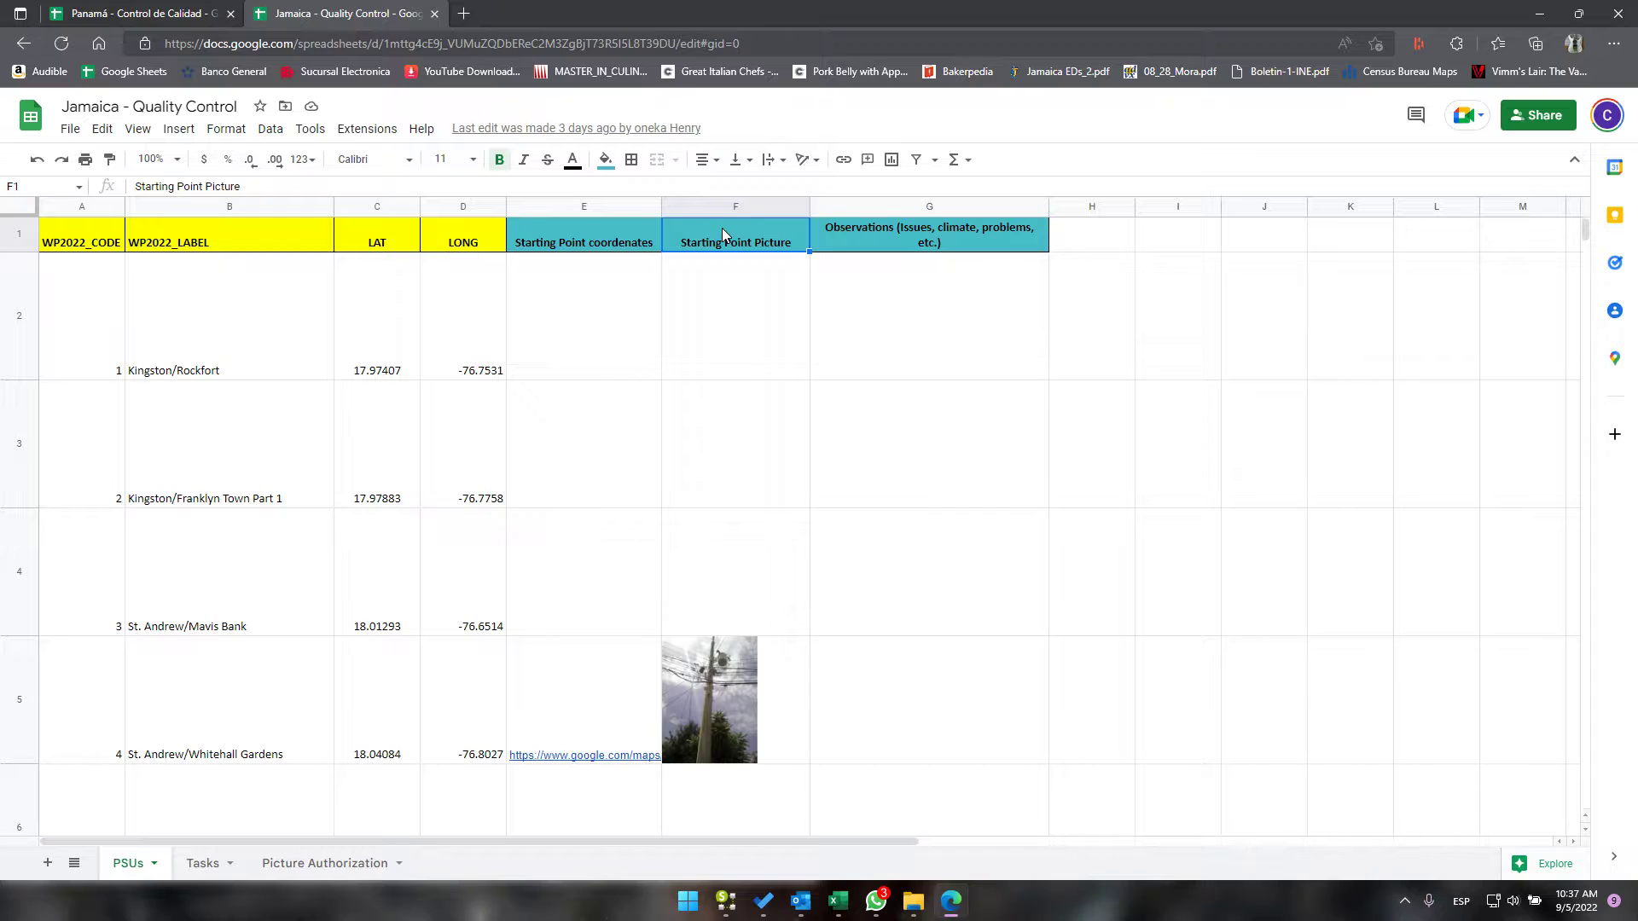
{"action": "left_click", "coordinate": [710, 715]}
{"action": "scroll", "coordinate": [747, 711], "scroll_direction": "down", "scroll_amount": 5}
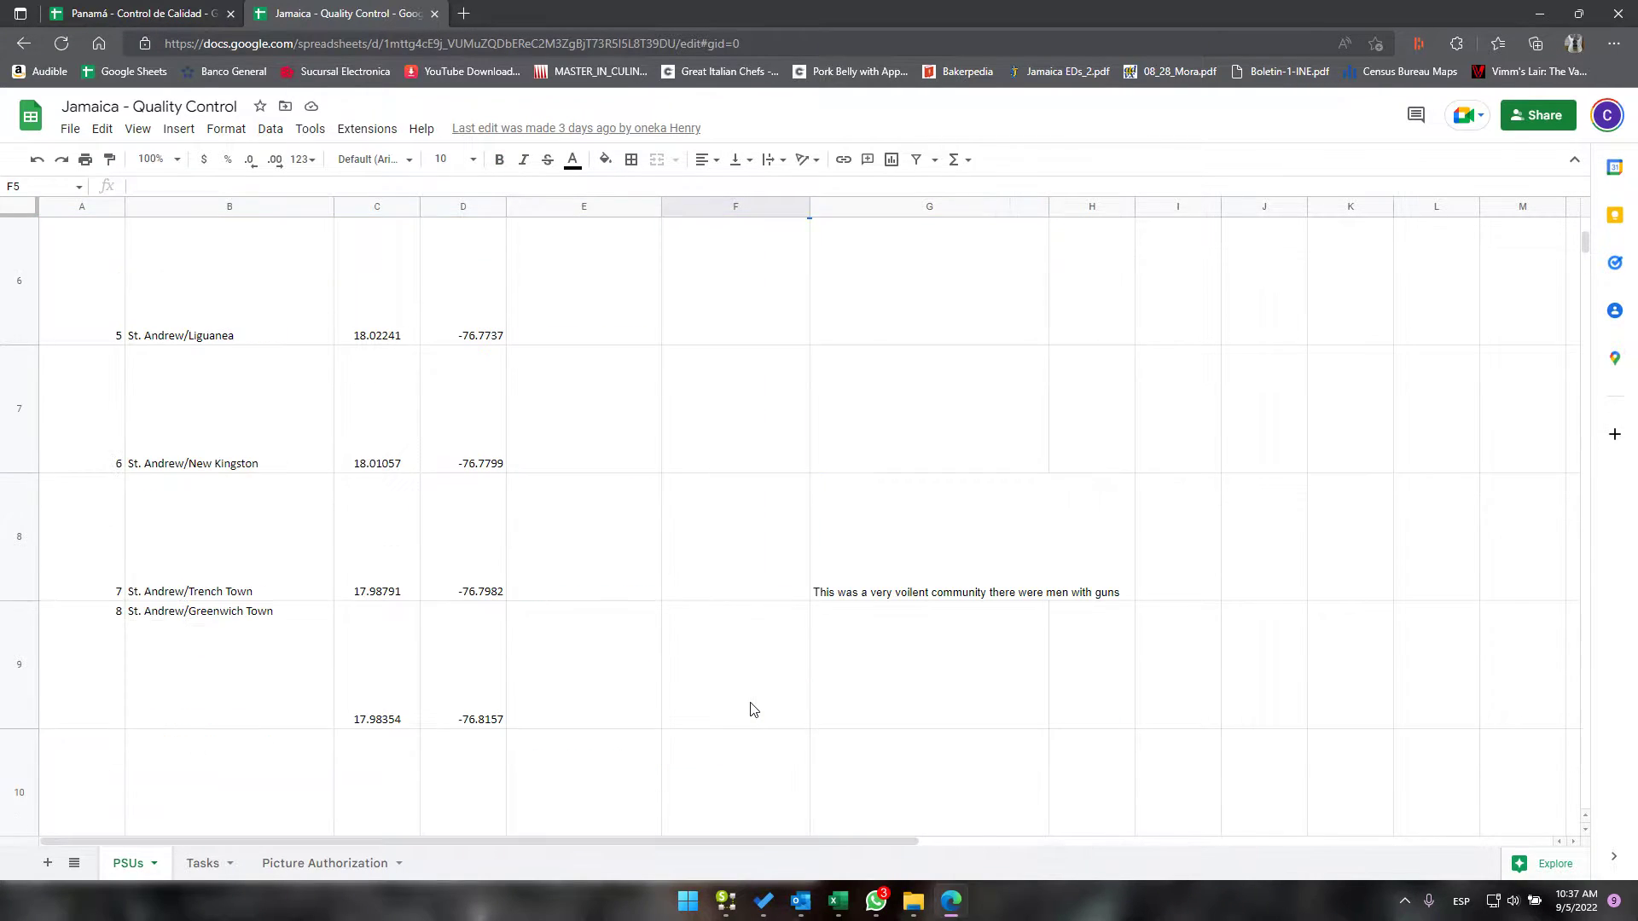
{"action": "scroll", "coordinate": [750, 706], "scroll_direction": "up", "scroll_amount": 2}
{"action": "scroll", "coordinate": [706, 547], "scroll_direction": "up", "scroll_amount": 1}
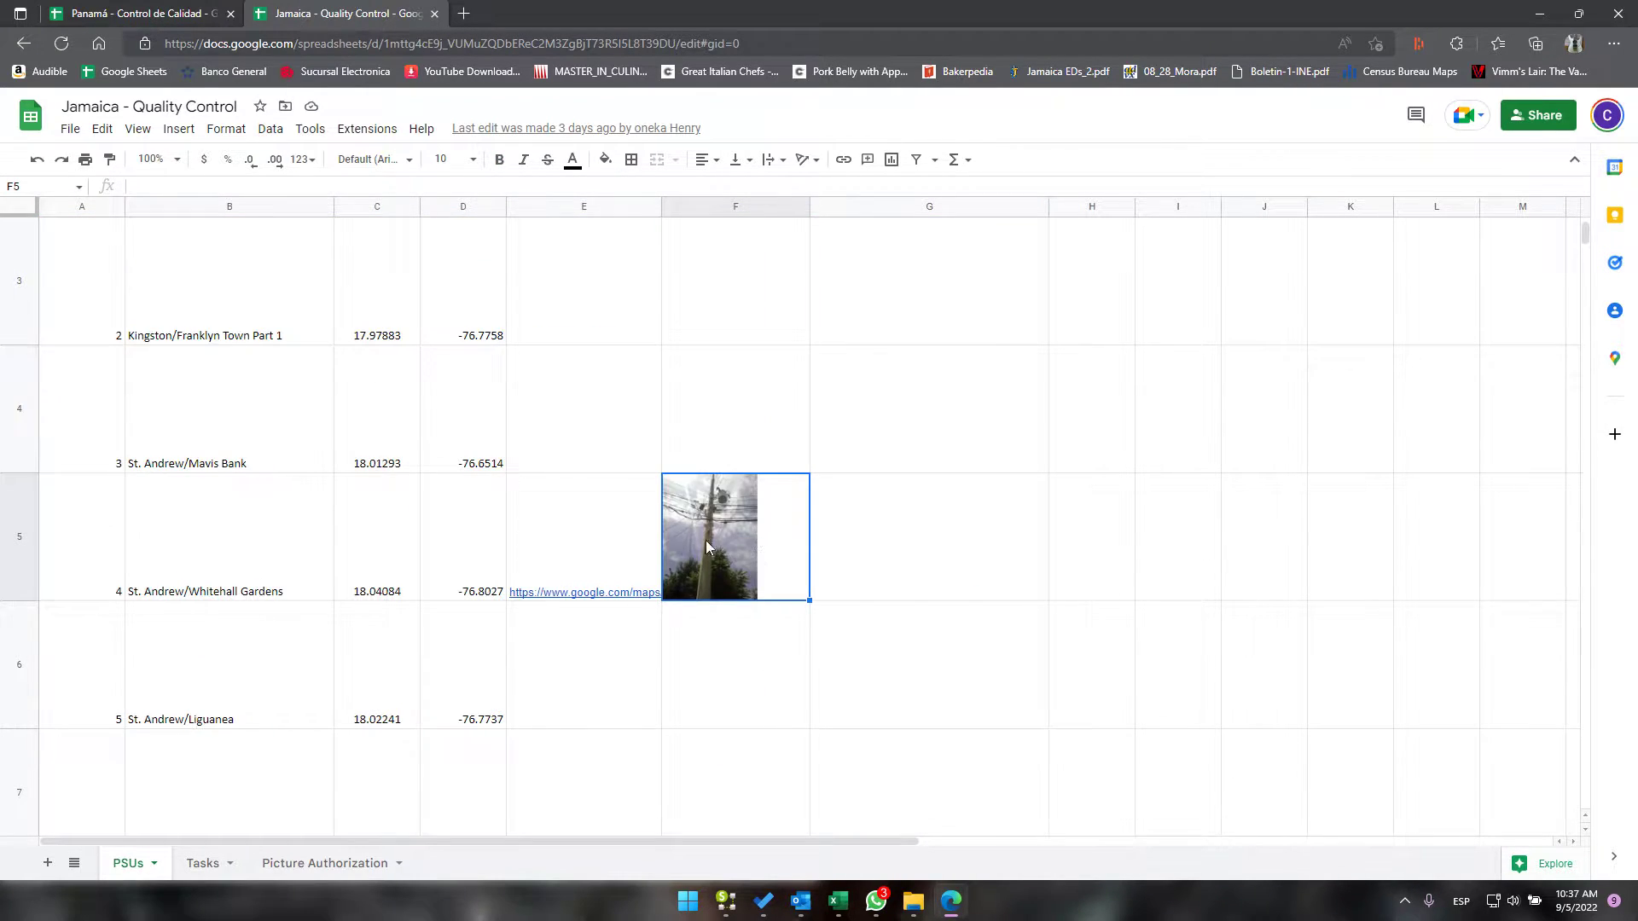
{"action": "scroll", "coordinate": [717, 618], "scroll_direction": "up", "scroll_amount": 2}
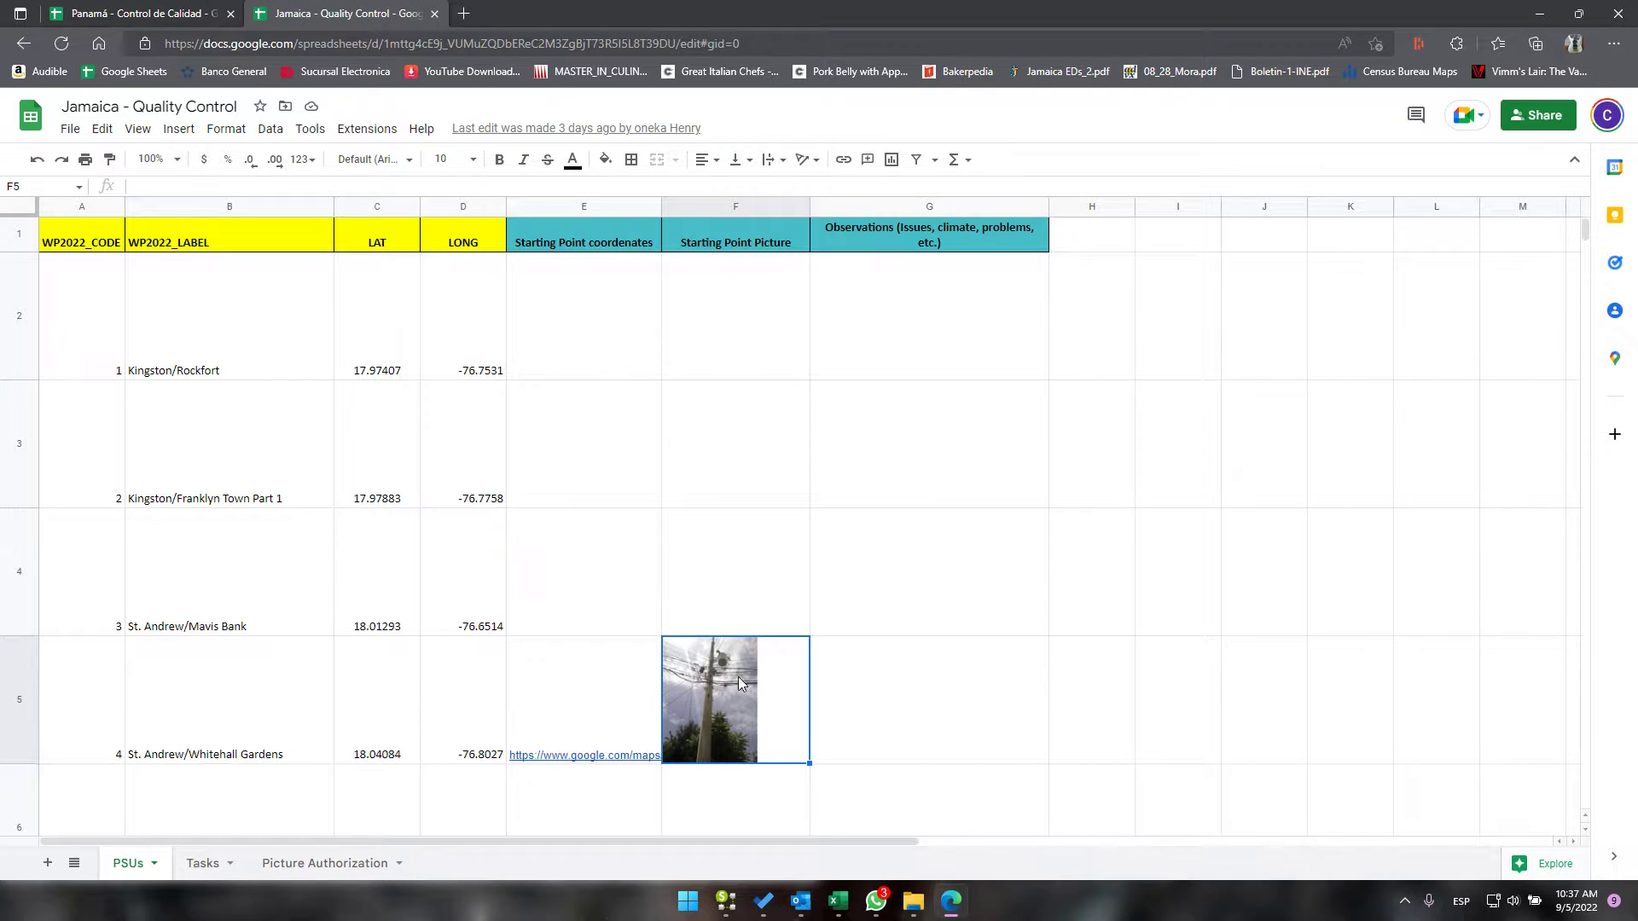
Step: Switch to the Panamá - Control de Calidad spreadsheet and reset the WP2022 code filter to show all PSUs
{"action": "left_click", "coordinate": [159, 15]}
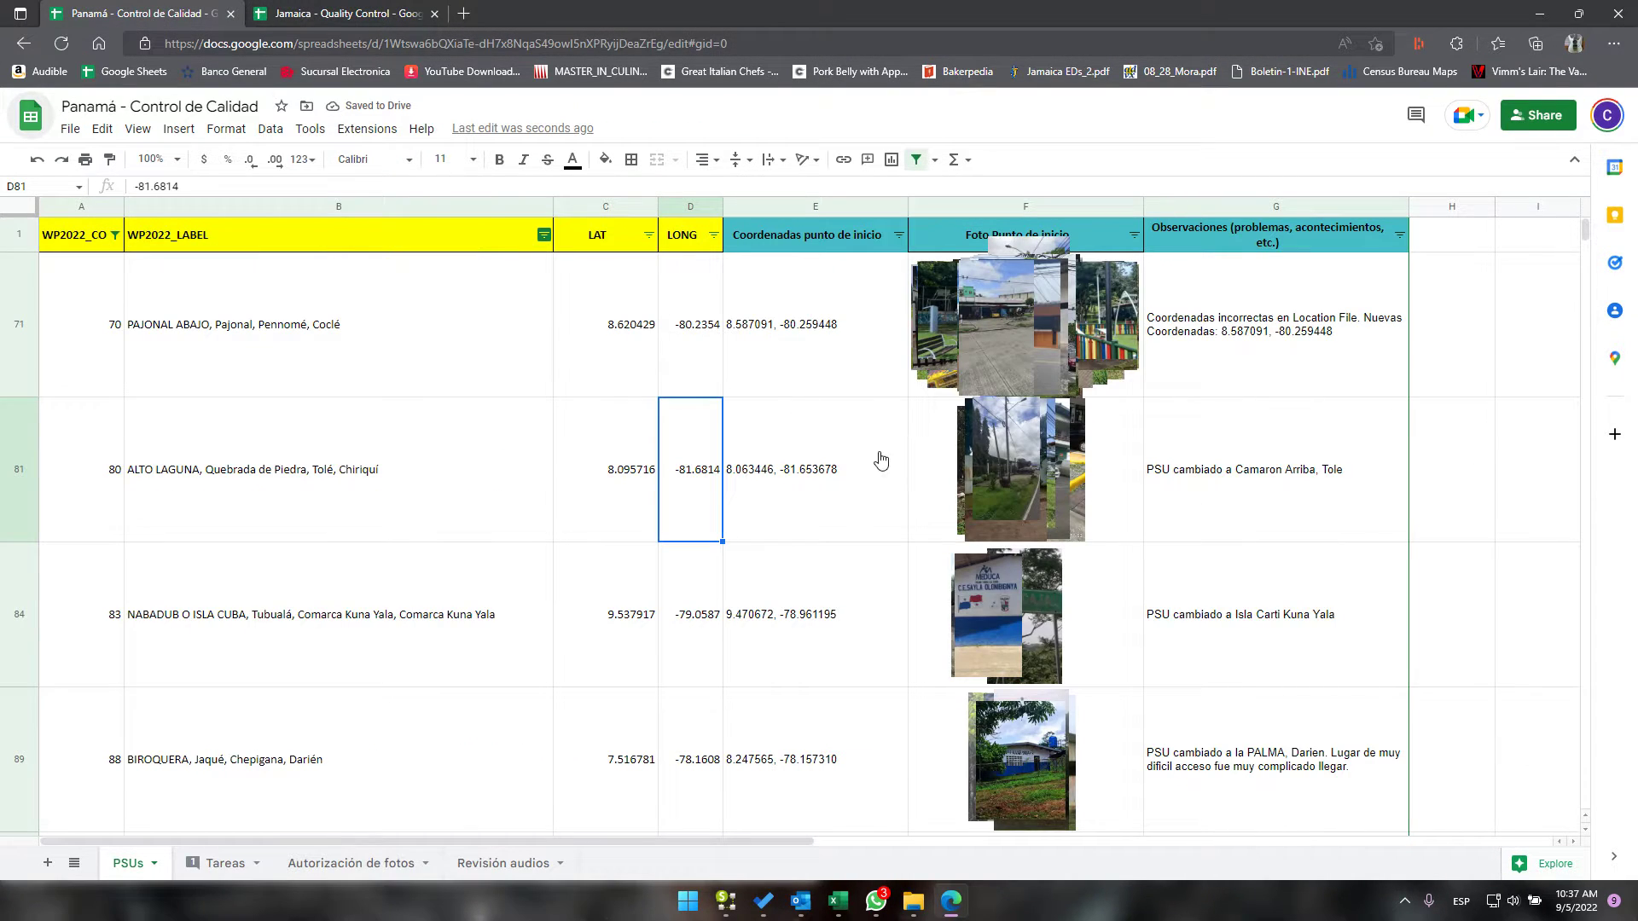
{"action": "left_click", "coordinate": [115, 235]}
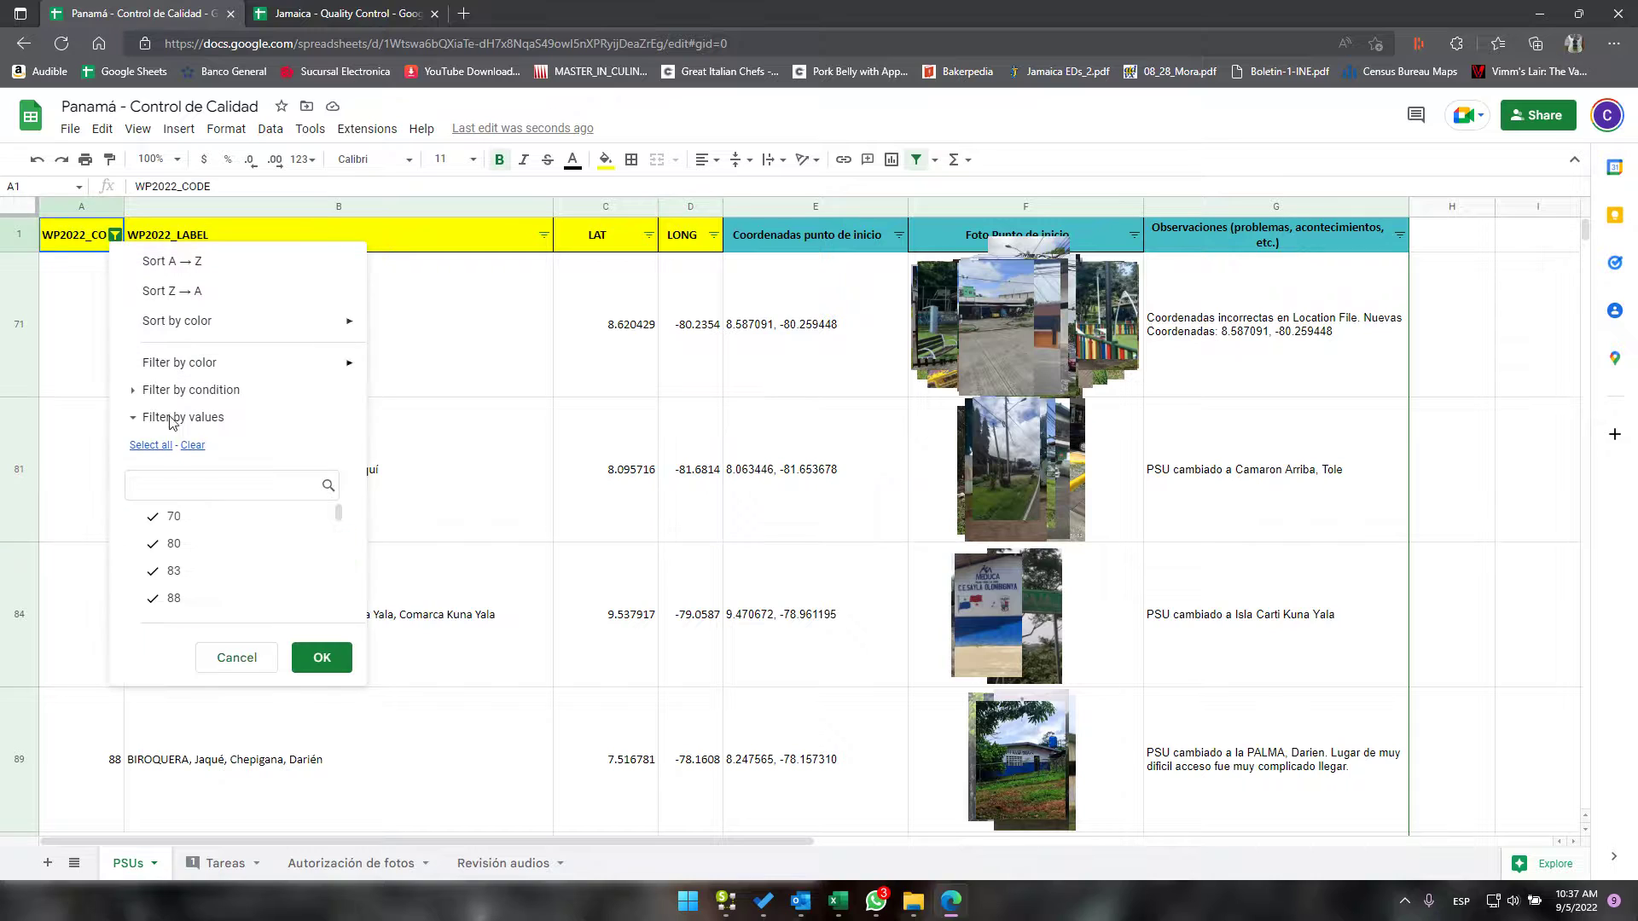
{"action": "left_click", "coordinate": [323, 658]}
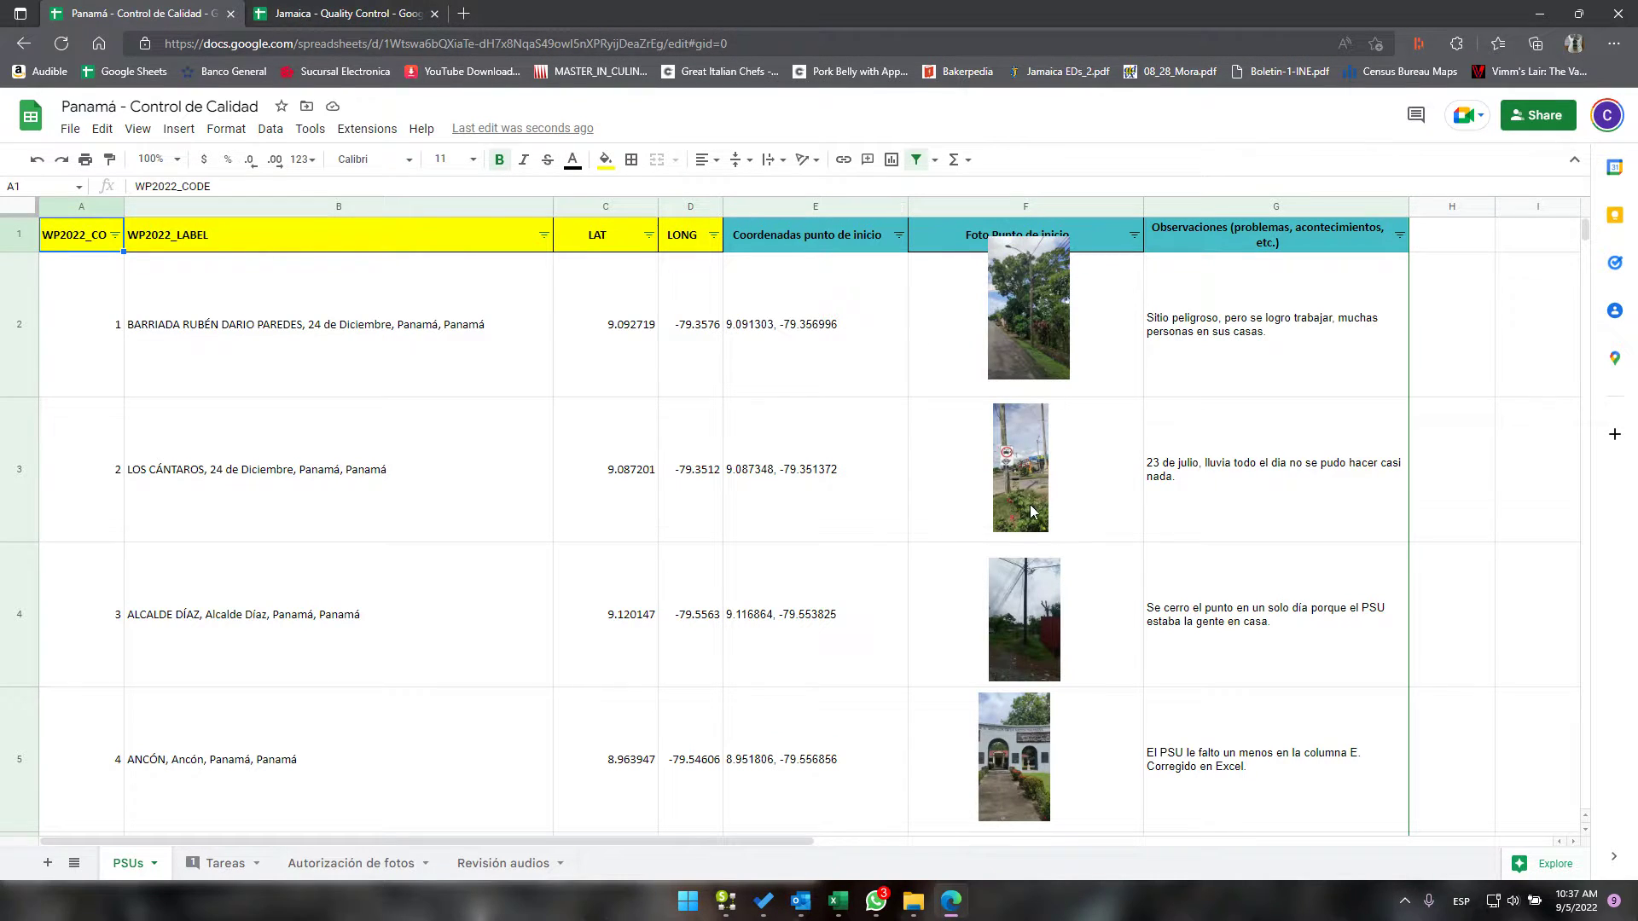
Step: Look through the first Panamá PSUs as examples of starting point pictures and observations
{"action": "scroll", "coordinate": [1031, 510], "scroll_direction": "down", "scroll_amount": 2}
{"action": "scroll", "coordinate": [1036, 511], "scroll_direction": "up", "scroll_amount": 2}
{"action": "scroll", "coordinate": [1020, 324], "scroll_direction": "down", "scroll_amount": 3}
{"action": "scroll", "coordinate": [1017, 319], "scroll_direction": "up", "scroll_amount": 3}
Step: Return to the Jamaica - Quality Control spreadsheet and review the picture and observation cells of the first four PSUs
{"action": "left_click", "coordinate": [425, 10]}
{"action": "left_click", "coordinate": [751, 328]}
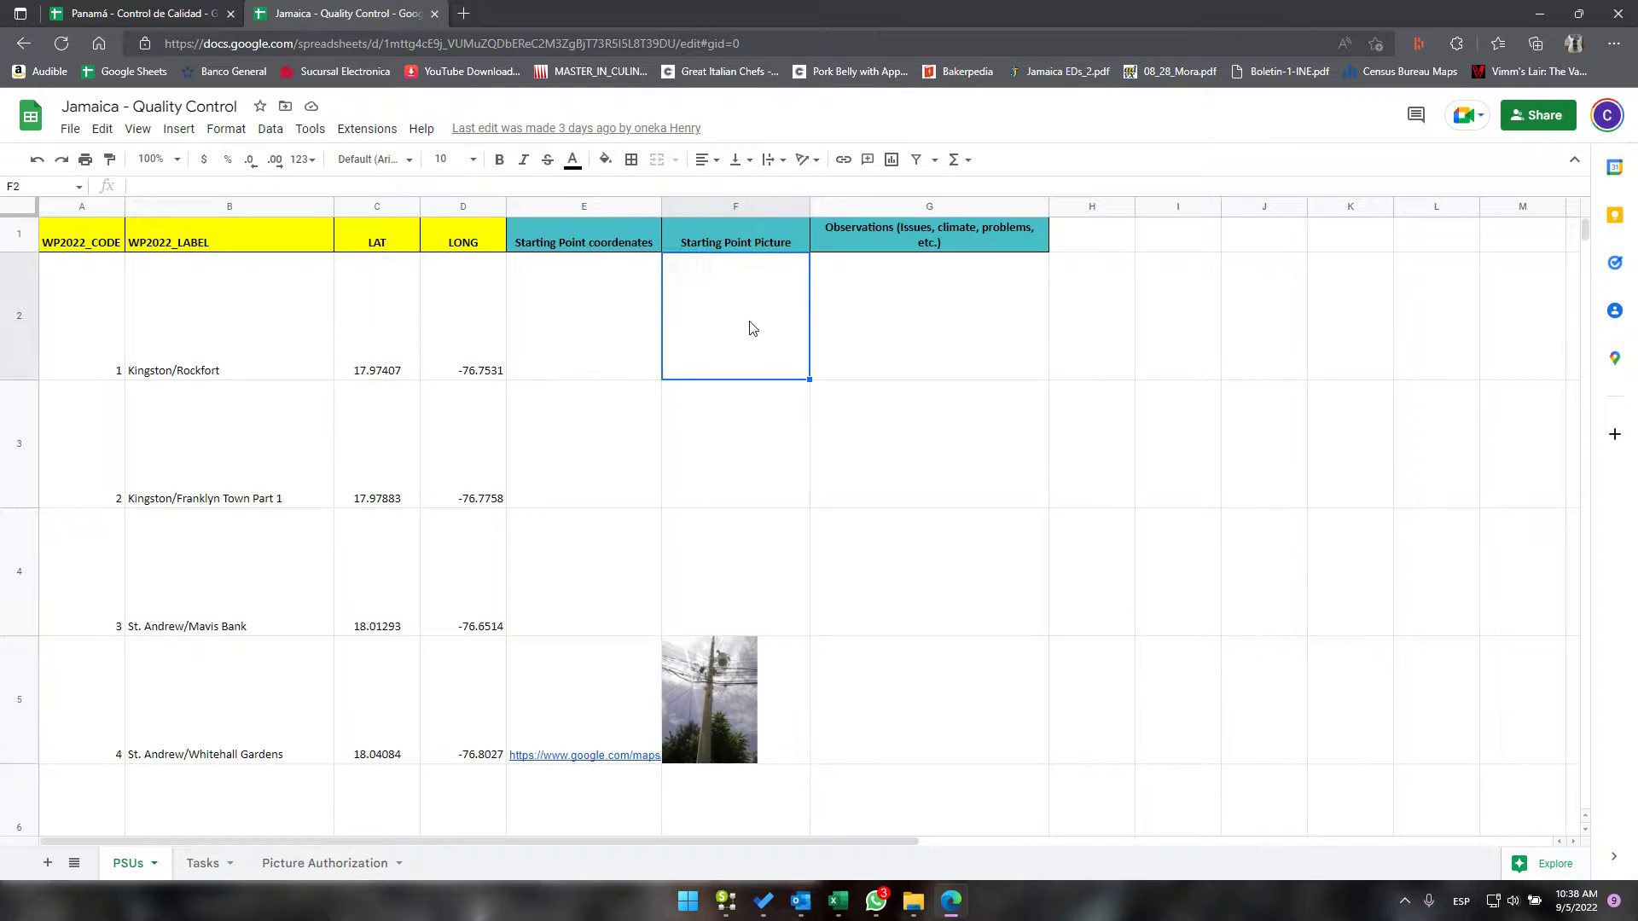
{"action": "left_click", "coordinate": [911, 317]}
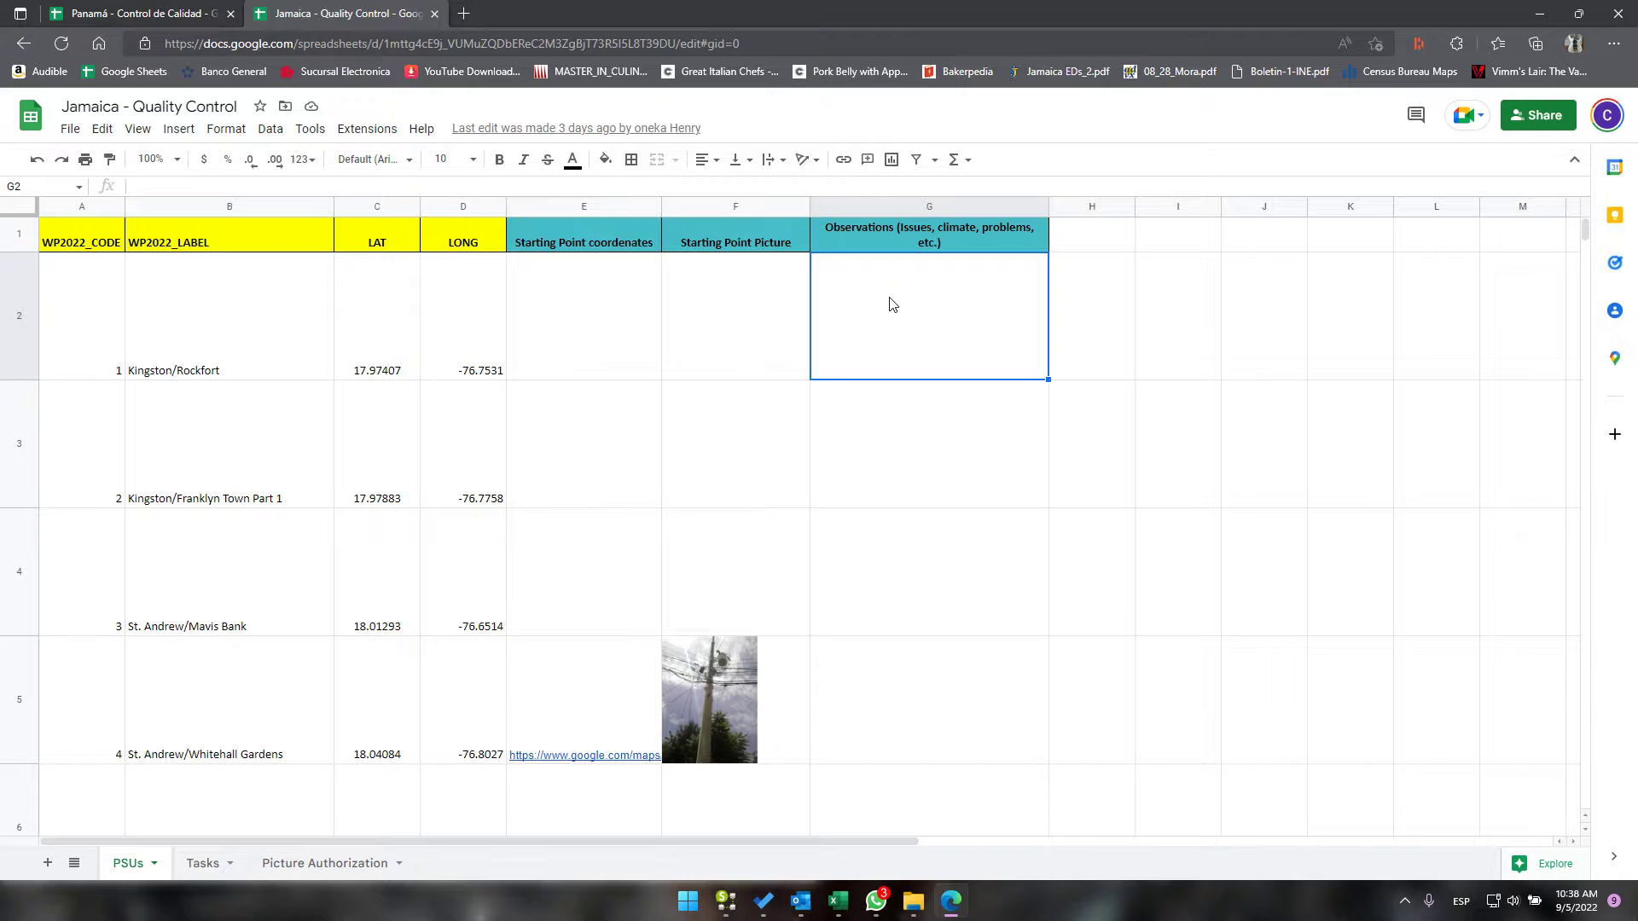
{"action": "left_click", "coordinate": [881, 682]}
{"action": "left_click_drag", "start_coordinate": [869, 336], "coordinate": [896, 689]}
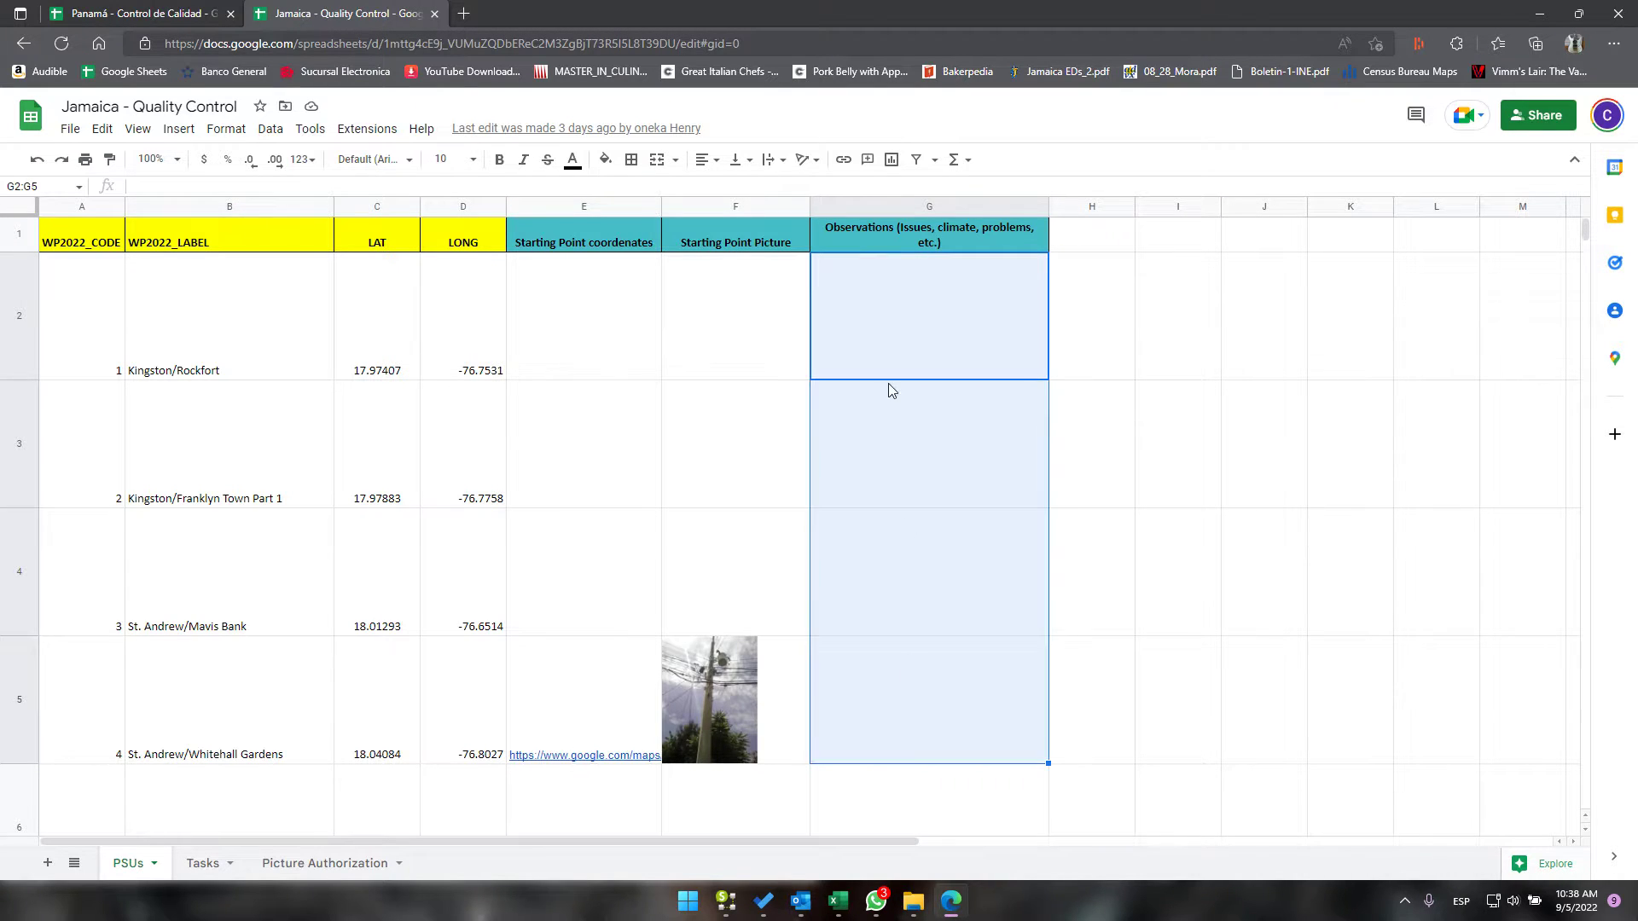
{"action": "left_click", "coordinate": [888, 390]}
Step: Read the observation for St. Andrew/Trench Town and check the surrounding PSU rows for coordinates and pictures
{"action": "scroll", "coordinate": [892, 470], "scroll_direction": "down", "scroll_amount": 8}
{"action": "left_click", "coordinate": [909, 433]}
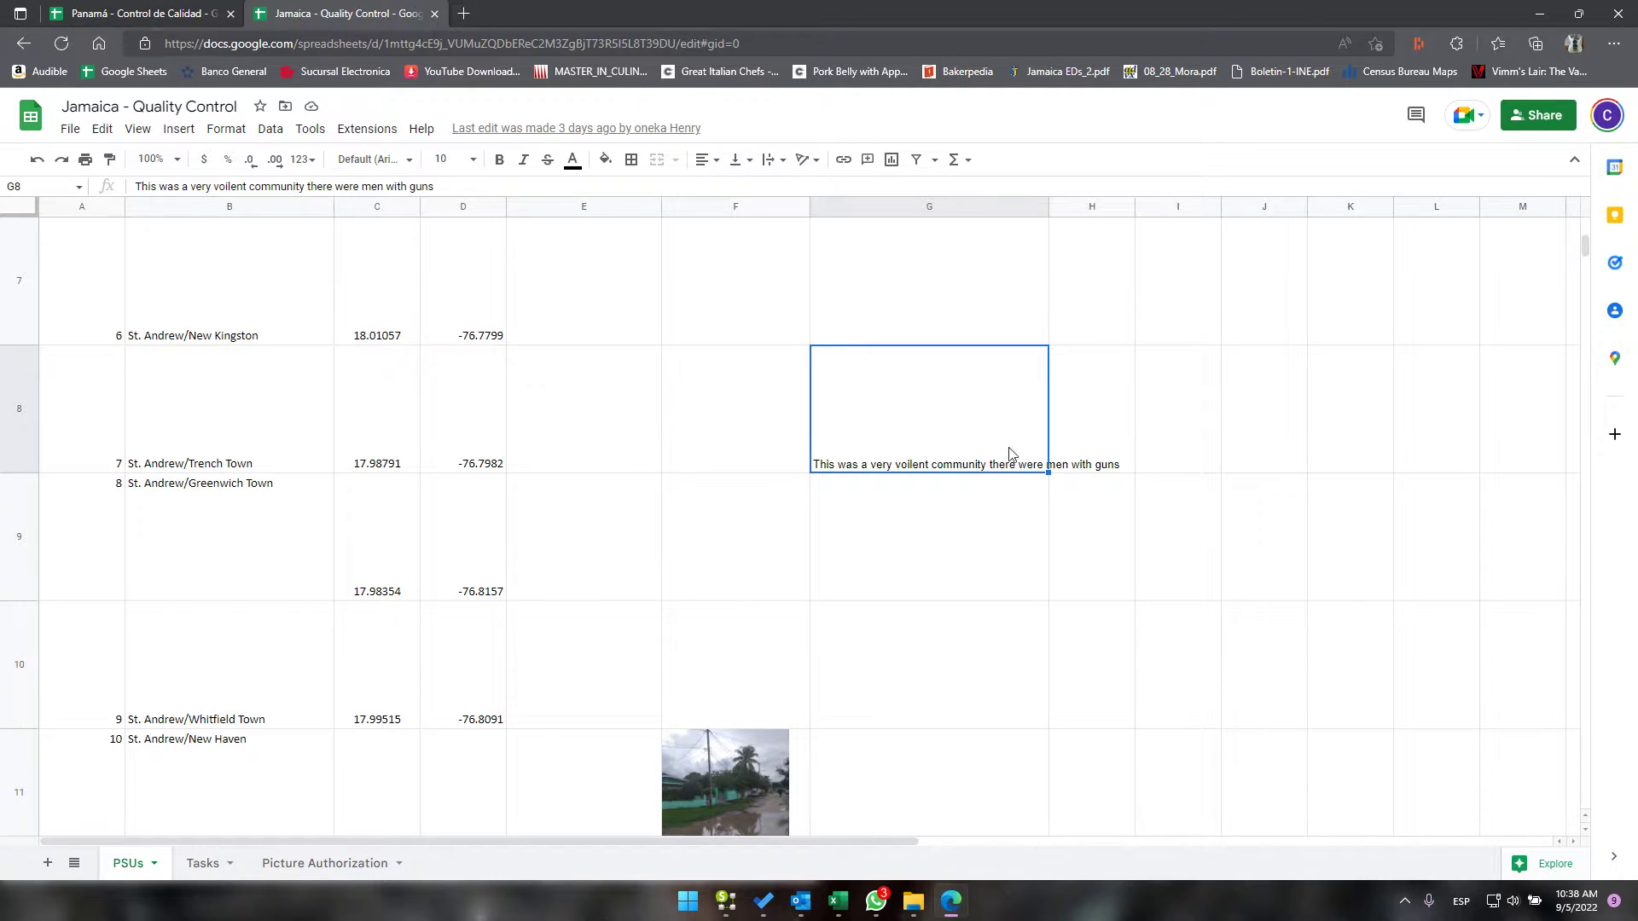
{"action": "scroll", "coordinate": [913, 417], "scroll_direction": "down", "scroll_amount": 1}
{"action": "scroll", "coordinate": [915, 418], "scroll_direction": "down", "scroll_amount": 3}
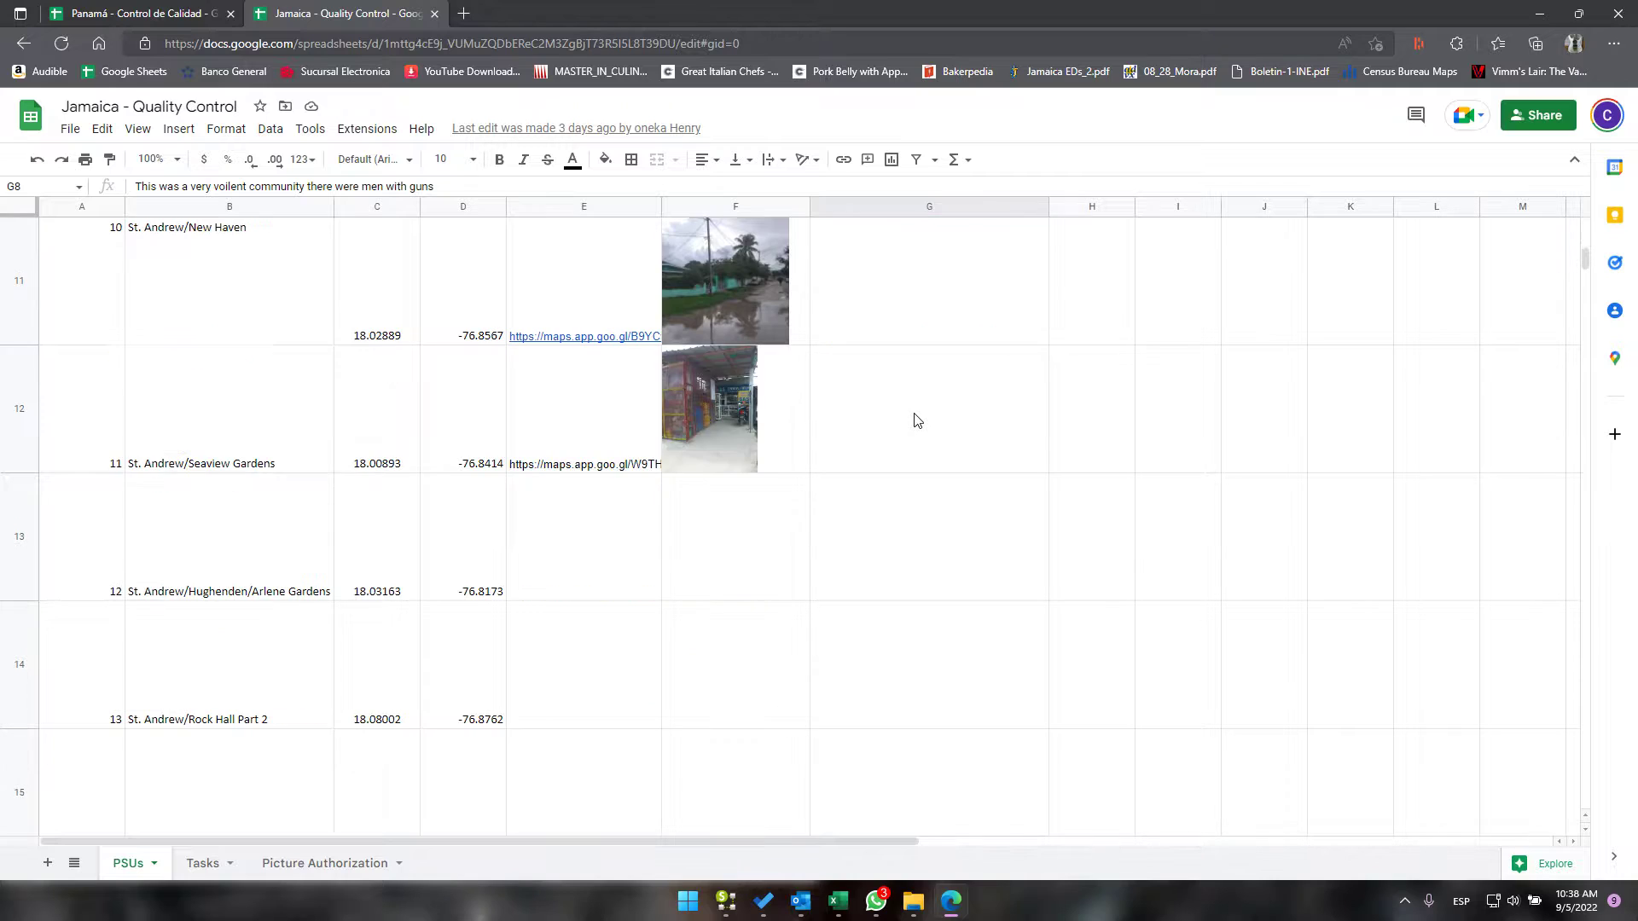
{"action": "scroll", "coordinate": [891, 474], "scroll_direction": "up", "scroll_amount": 10}
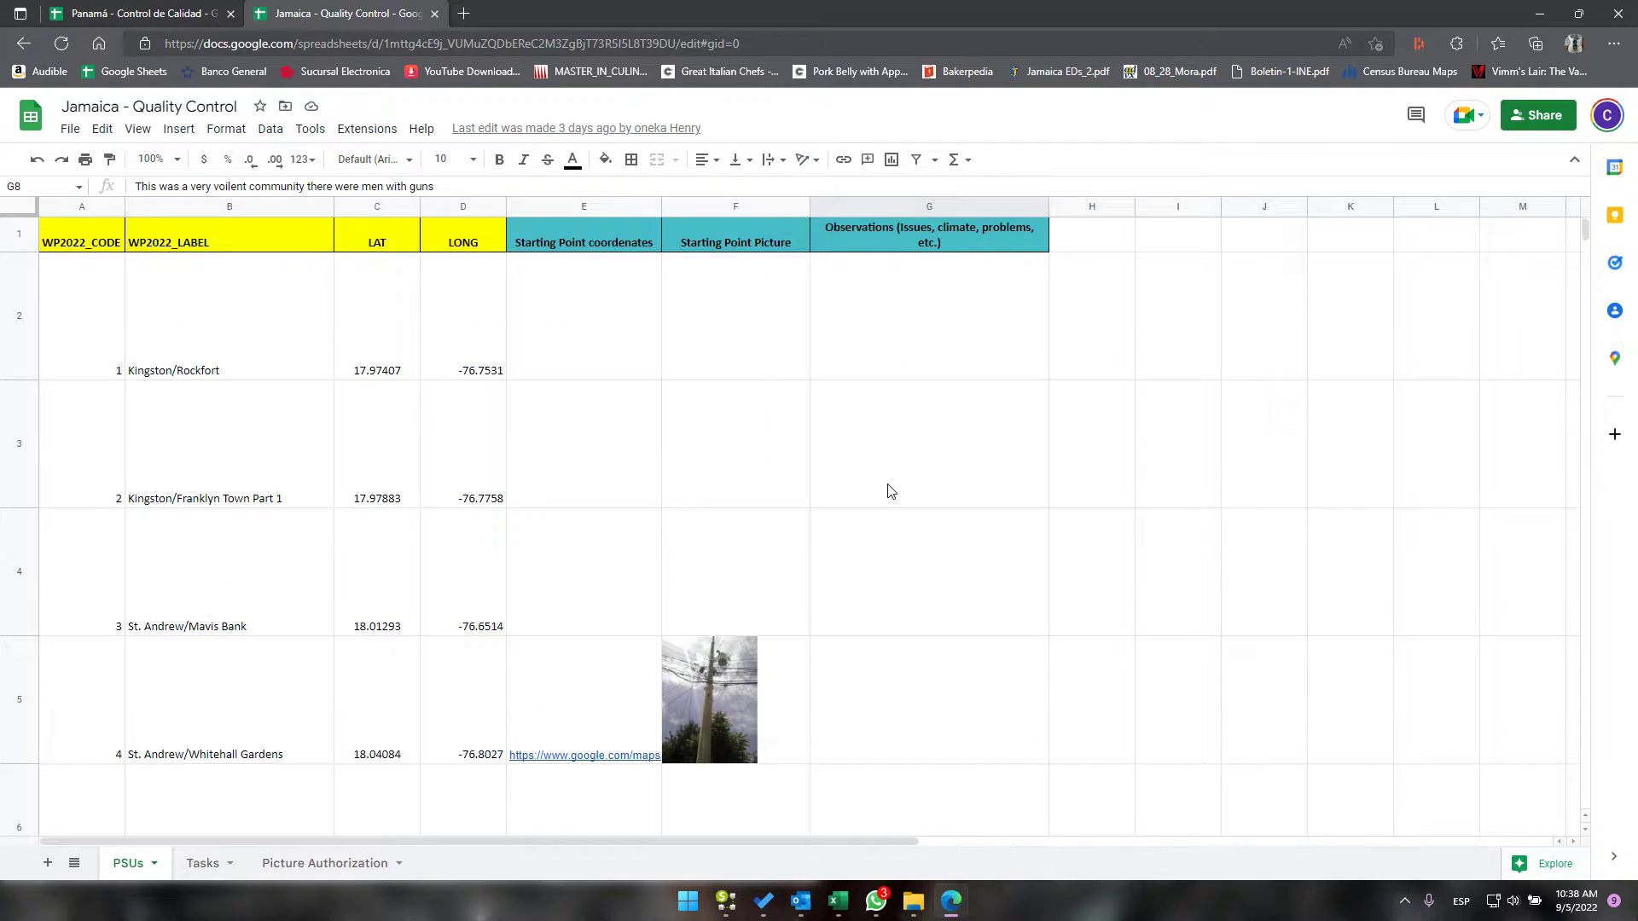
{"action": "scroll", "coordinate": [890, 529], "scroll_direction": "down", "scroll_amount": 5}
{"action": "scroll", "coordinate": [879, 511], "scroll_direction": "up", "scroll_amount": 3}
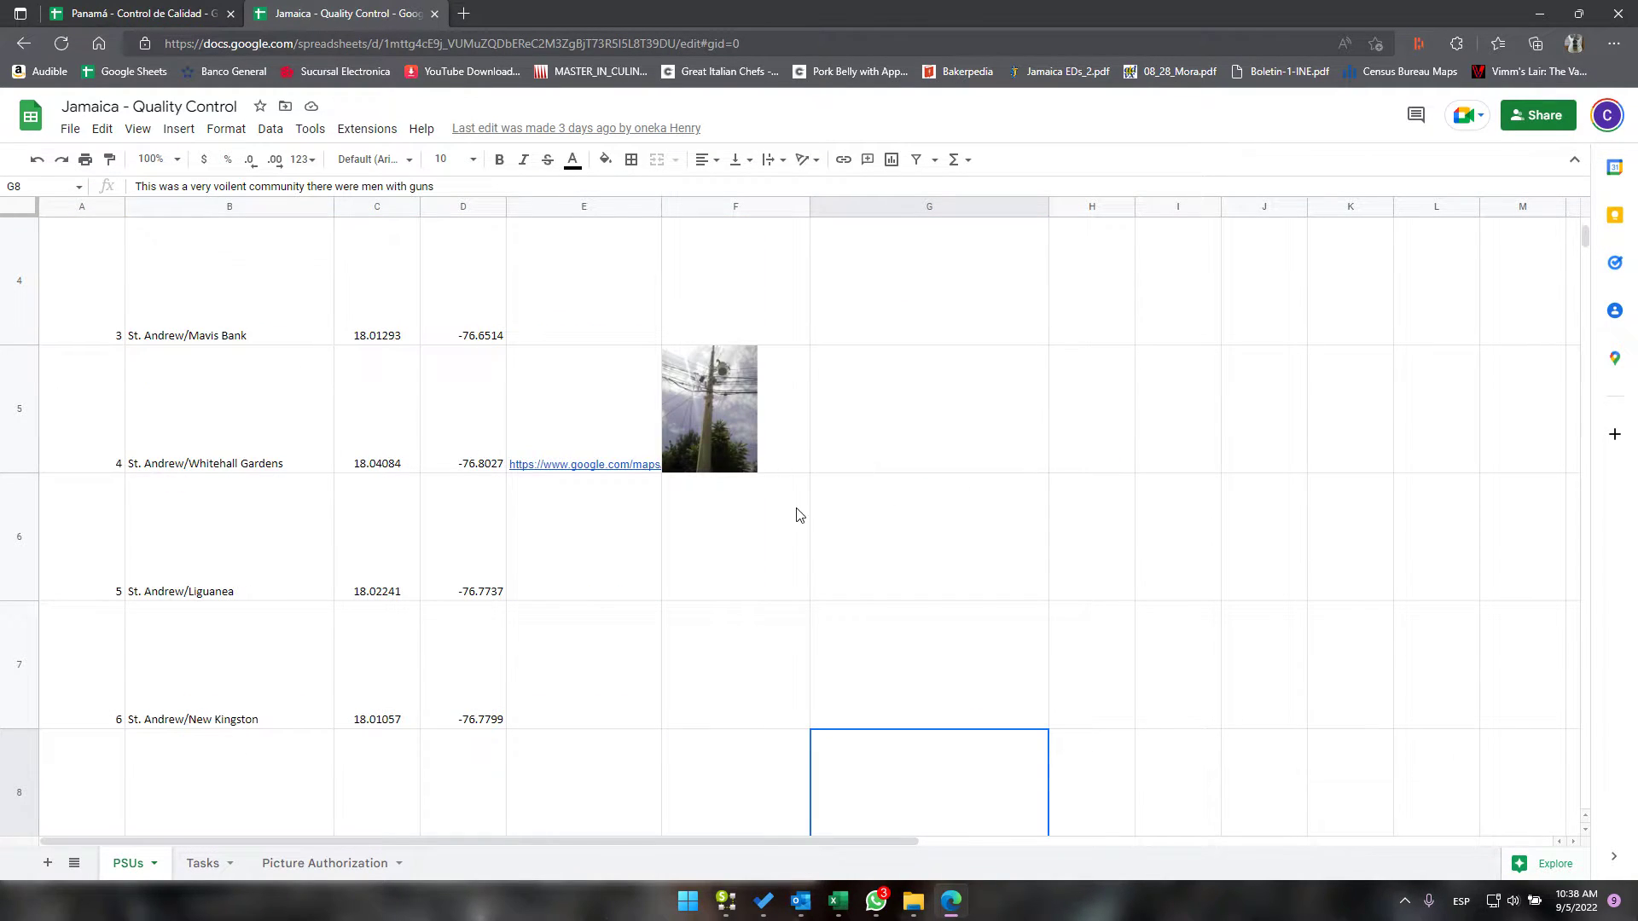
Step: Open the Tasks sheet and review the whole task list from Kingston/Rockfort 01 to its last row
{"action": "left_click", "coordinate": [202, 864]}
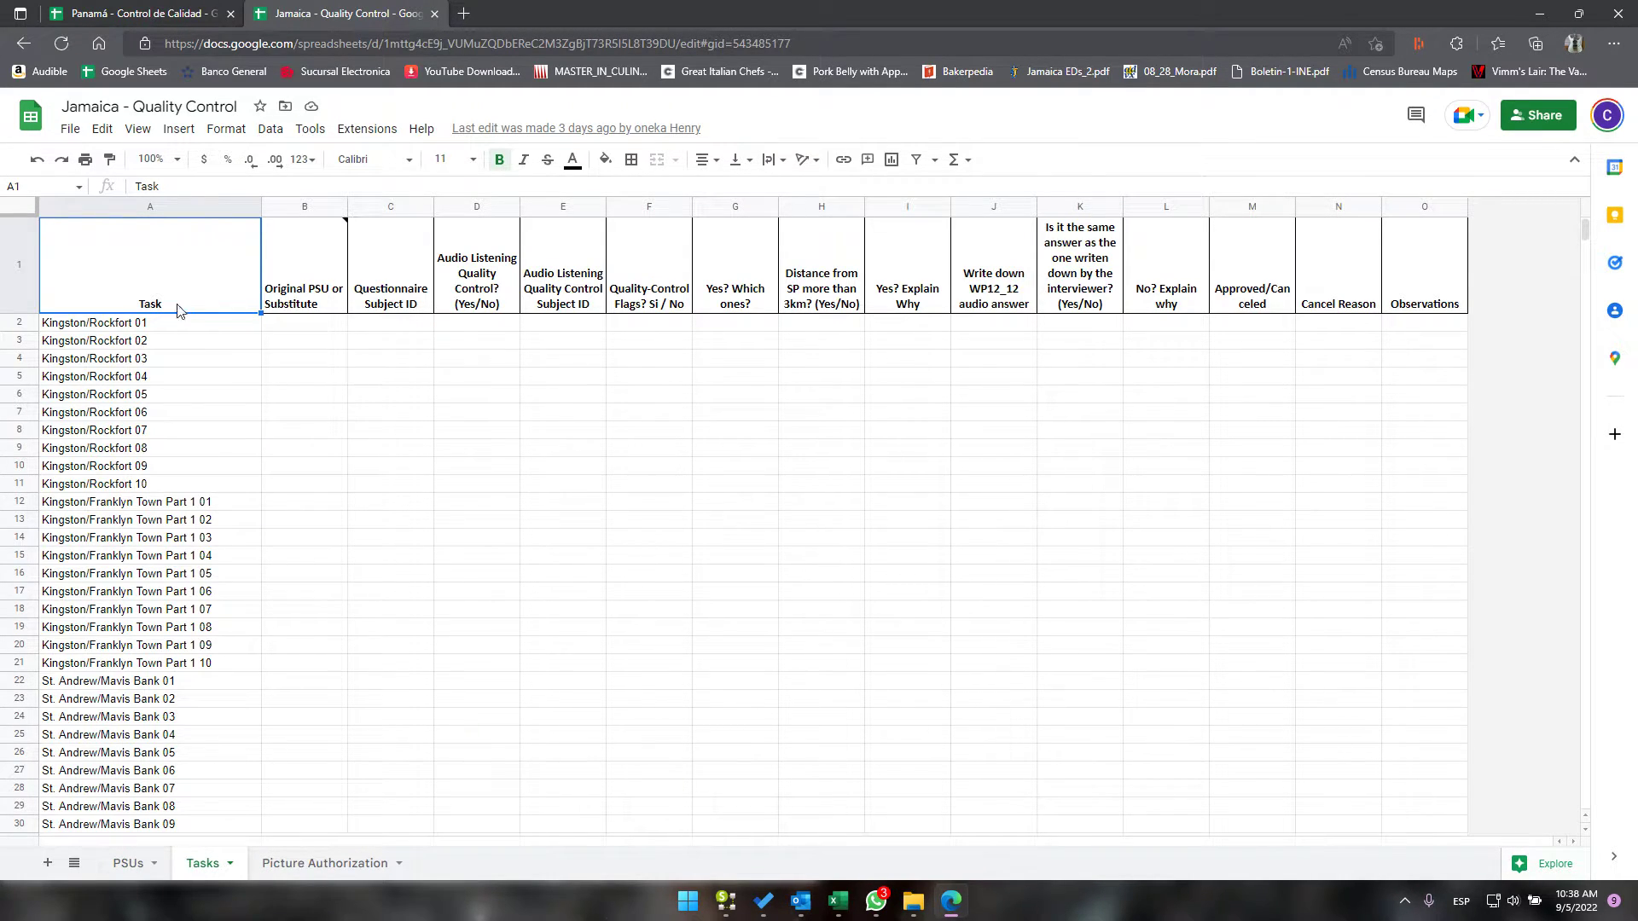
{"action": "left_click", "coordinate": [141, 329]}
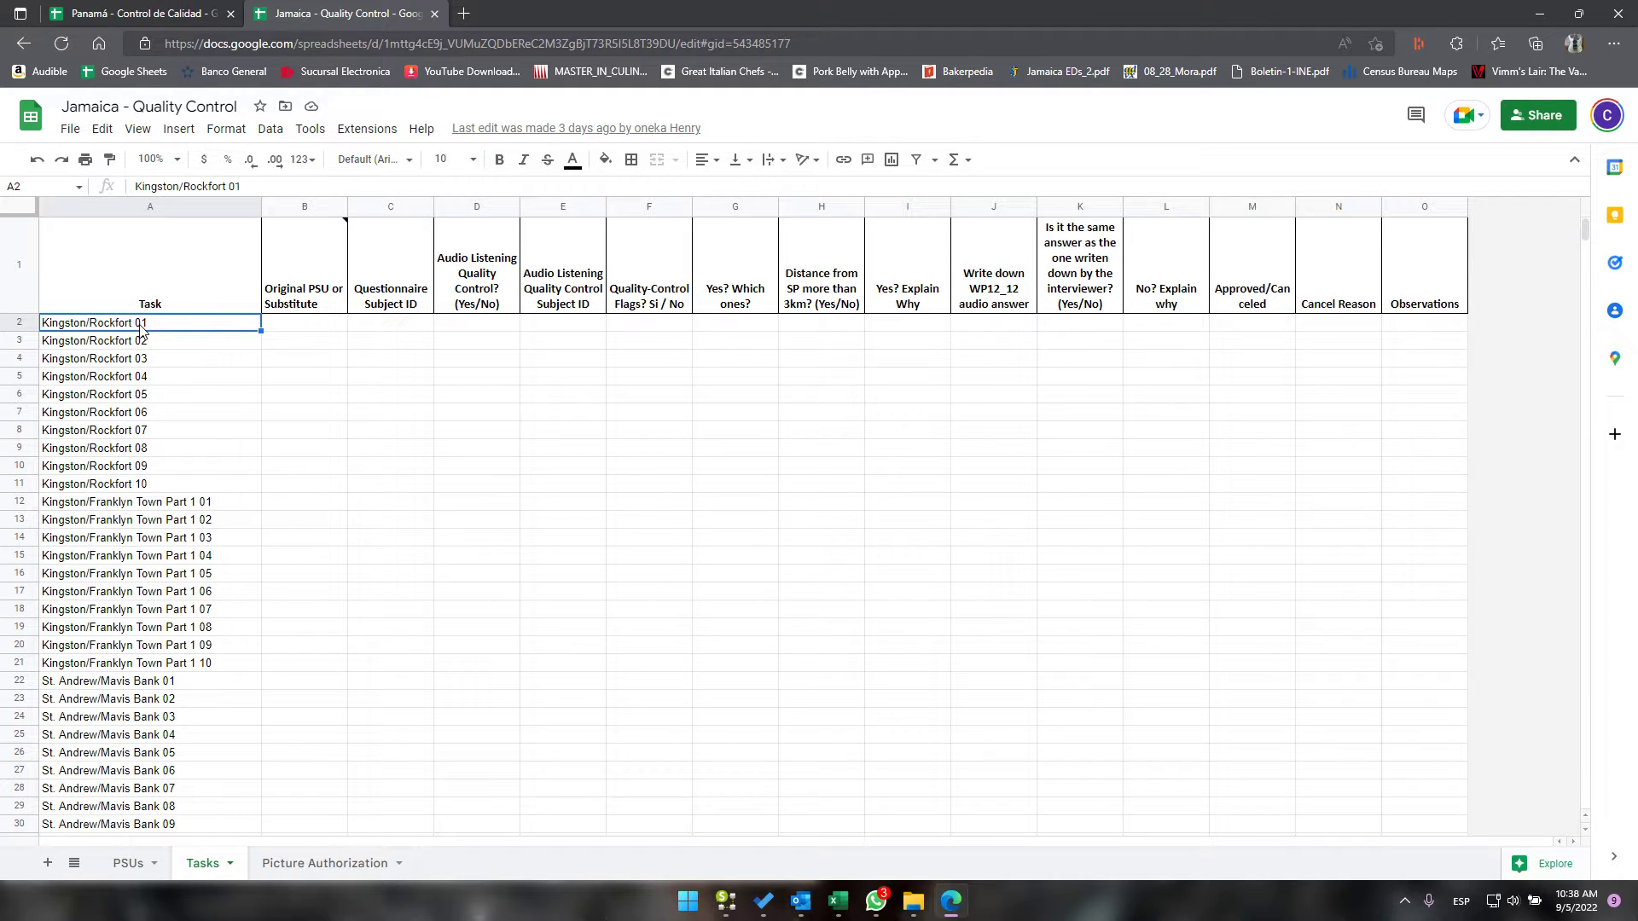
{"action": "key", "text": "ctrl+shift+Down"}
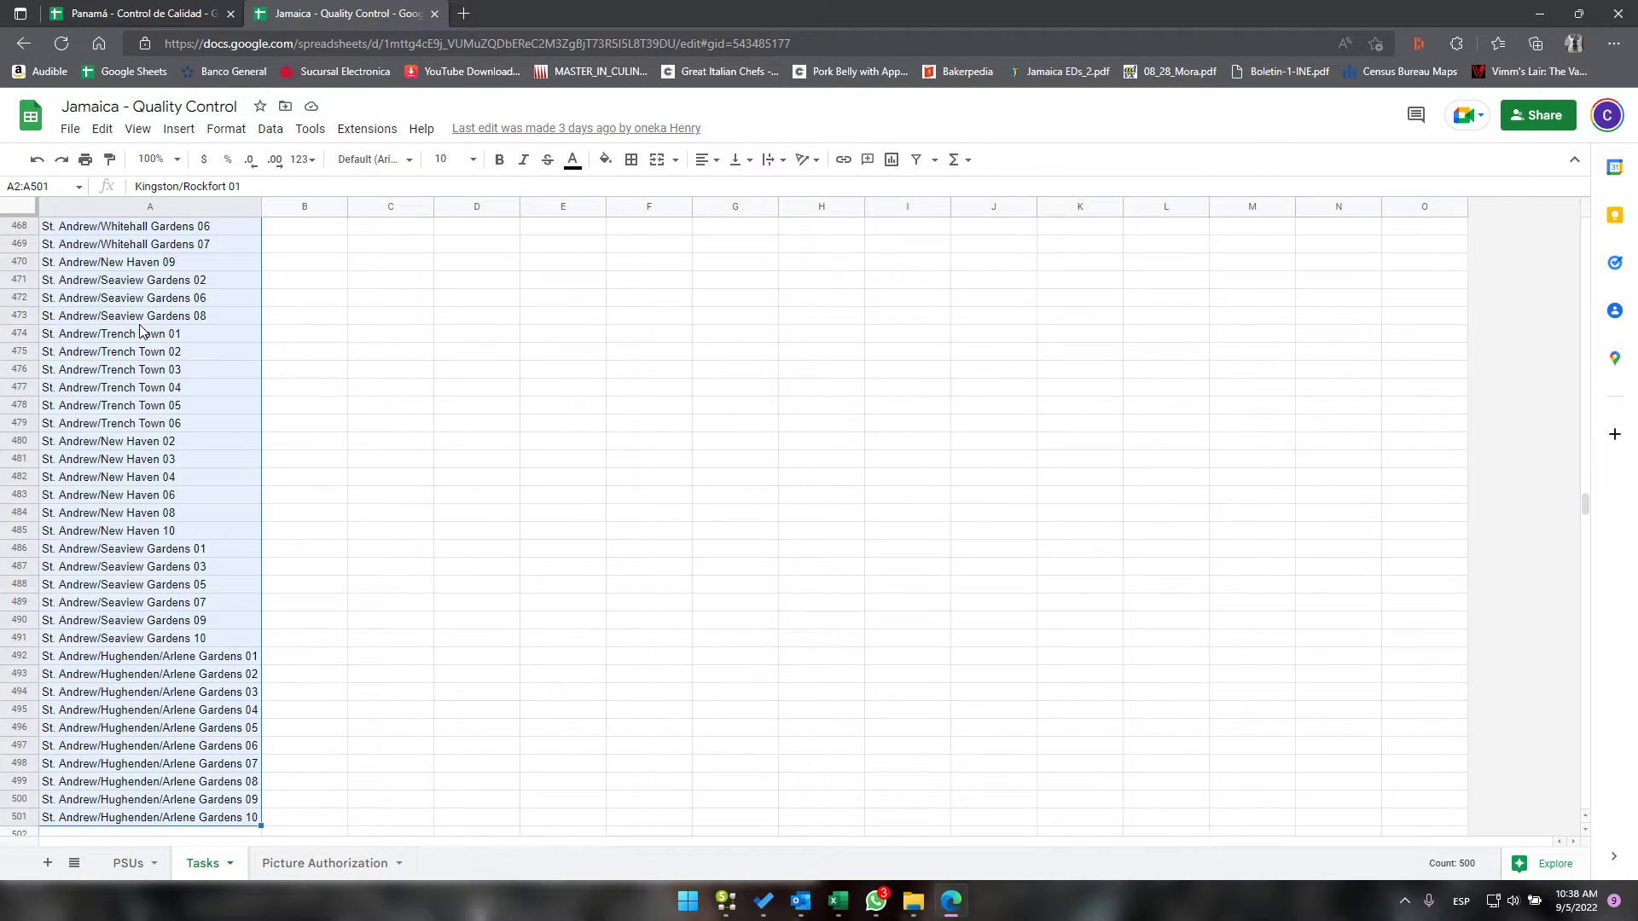
{"action": "left_click_drag", "start_coordinate": [1585, 505], "coordinate": [1568, 197]}
{"action": "left_click", "coordinate": [196, 327]}
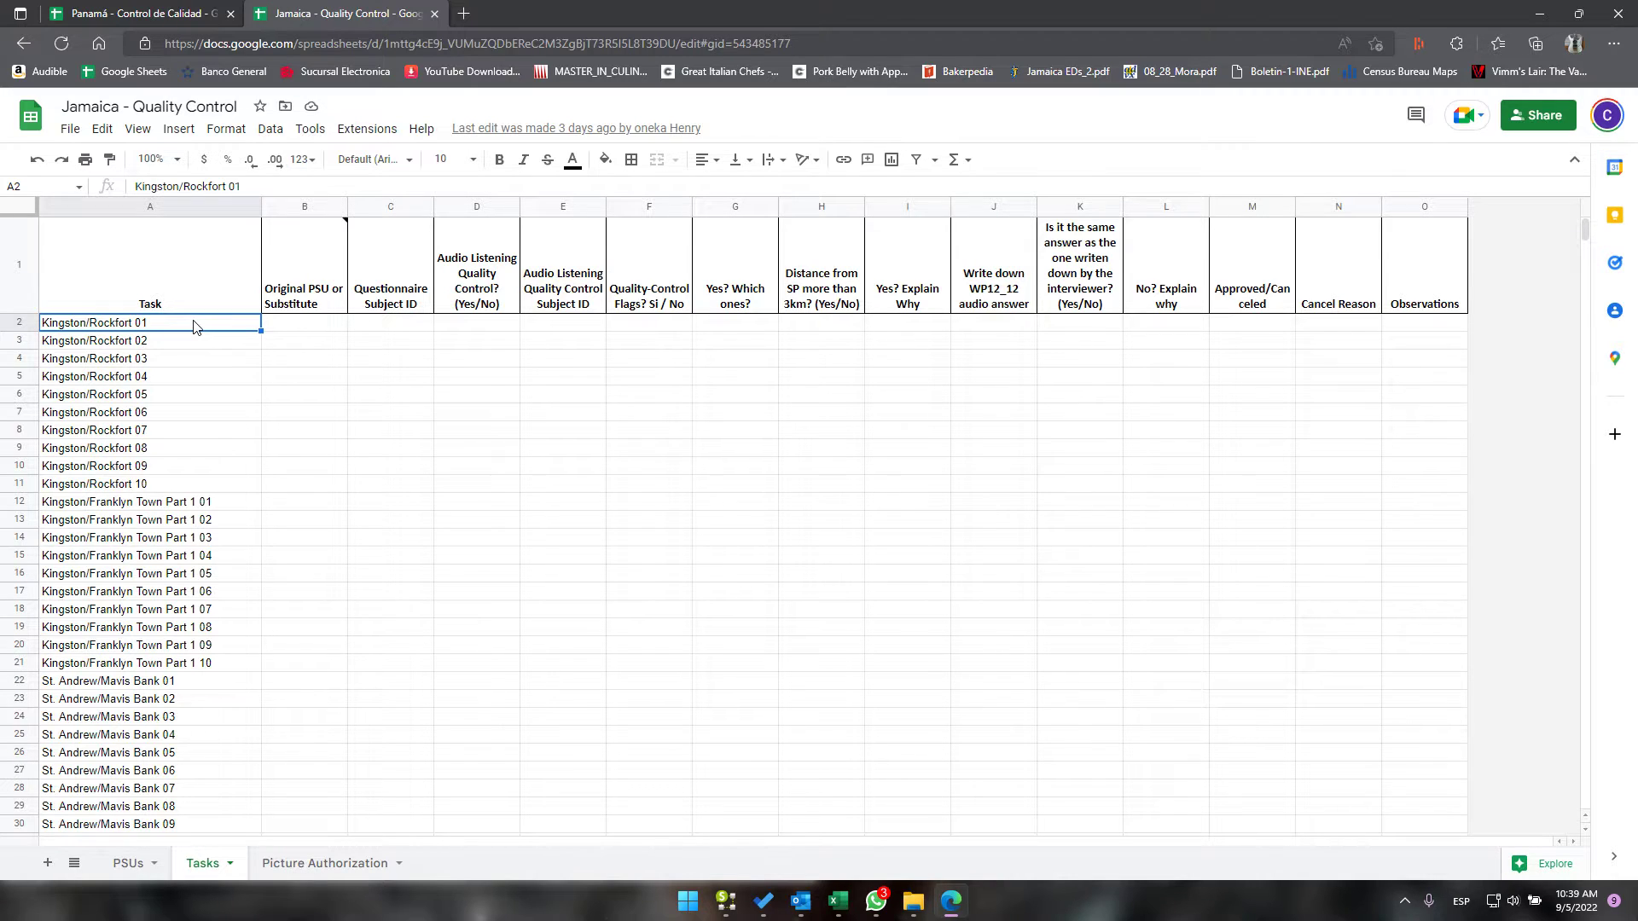
Step: Read the note on the Original PSU or Substitute header and select that column's cell for Kingston/Rockfort 01
{"action": "left_click", "coordinate": [277, 296]}
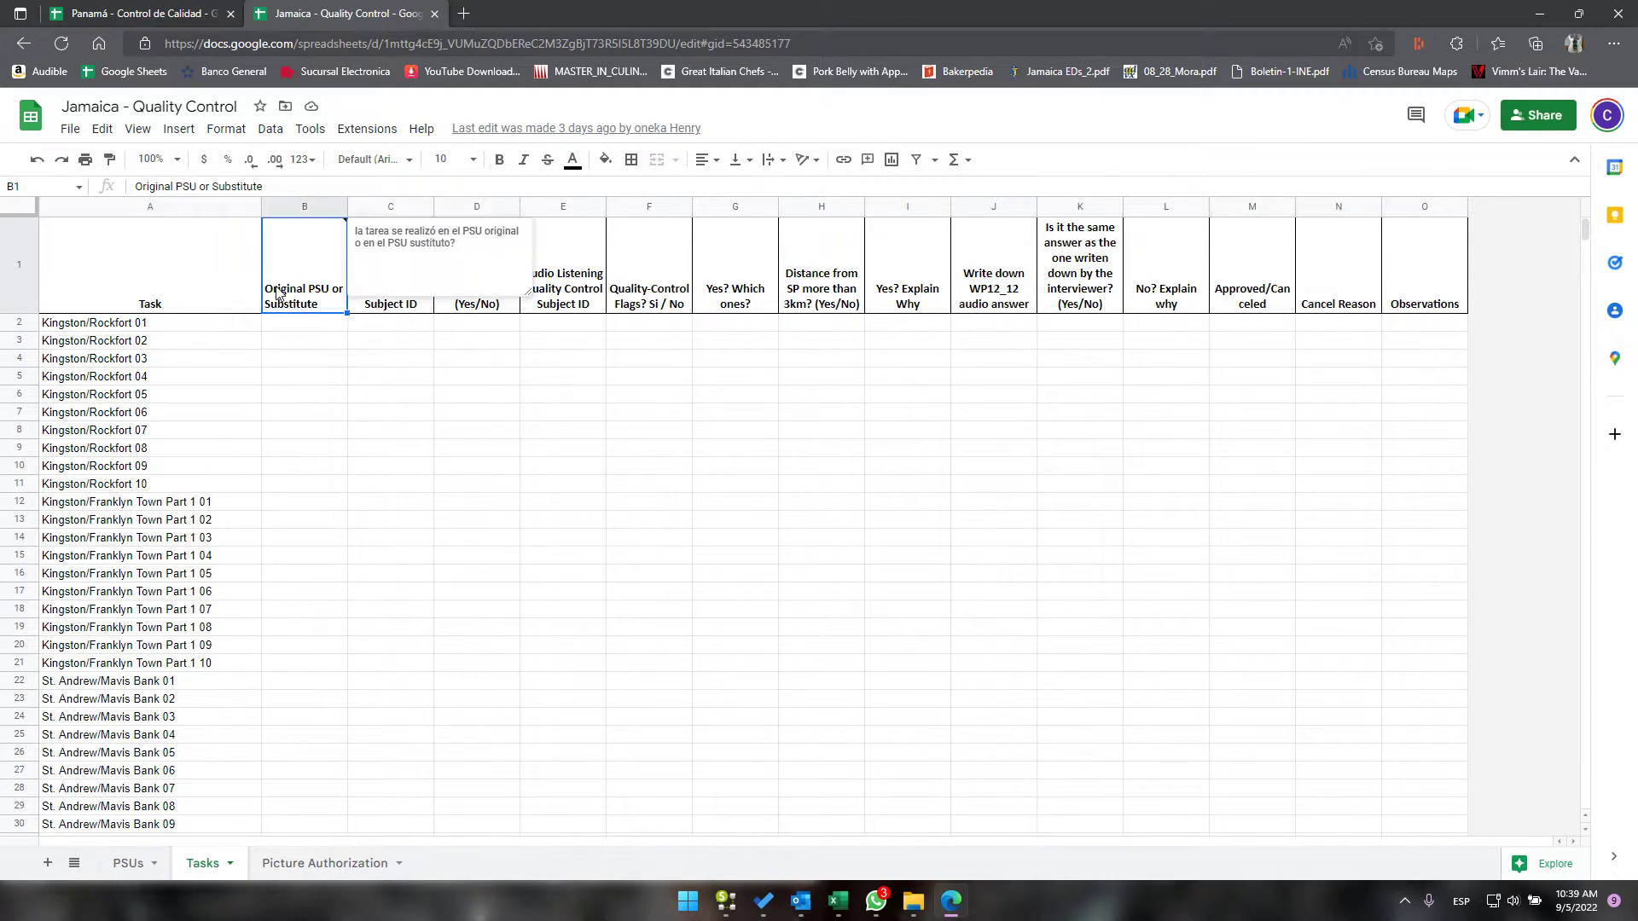
{"action": "left_click", "coordinate": [362, 362]}
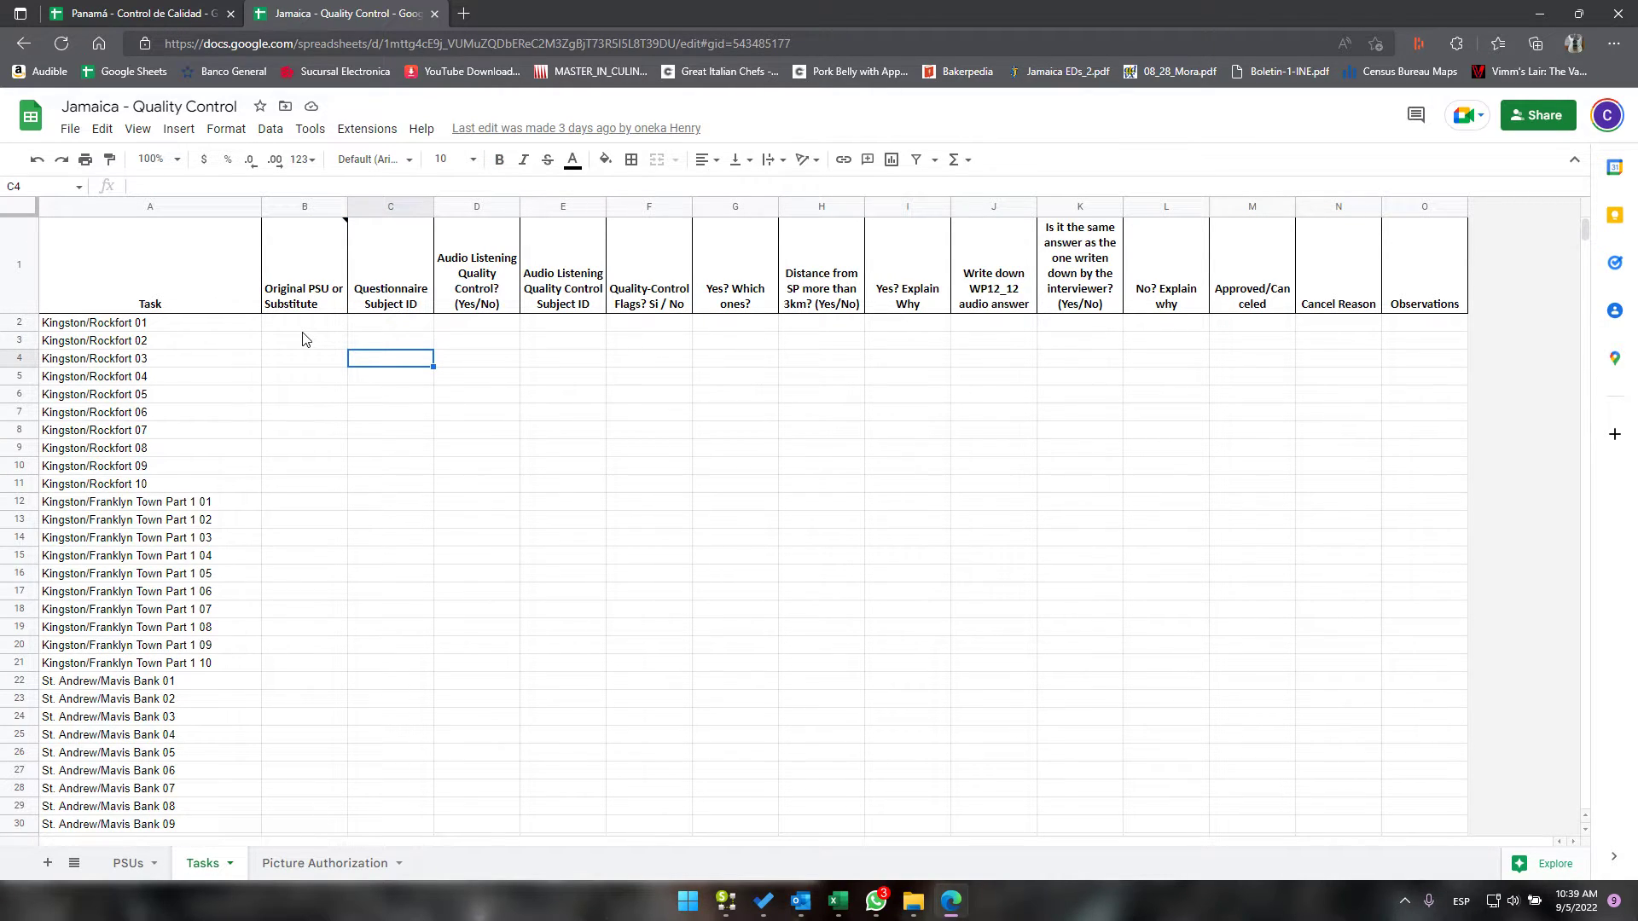
{"action": "left_click", "coordinate": [313, 326]}
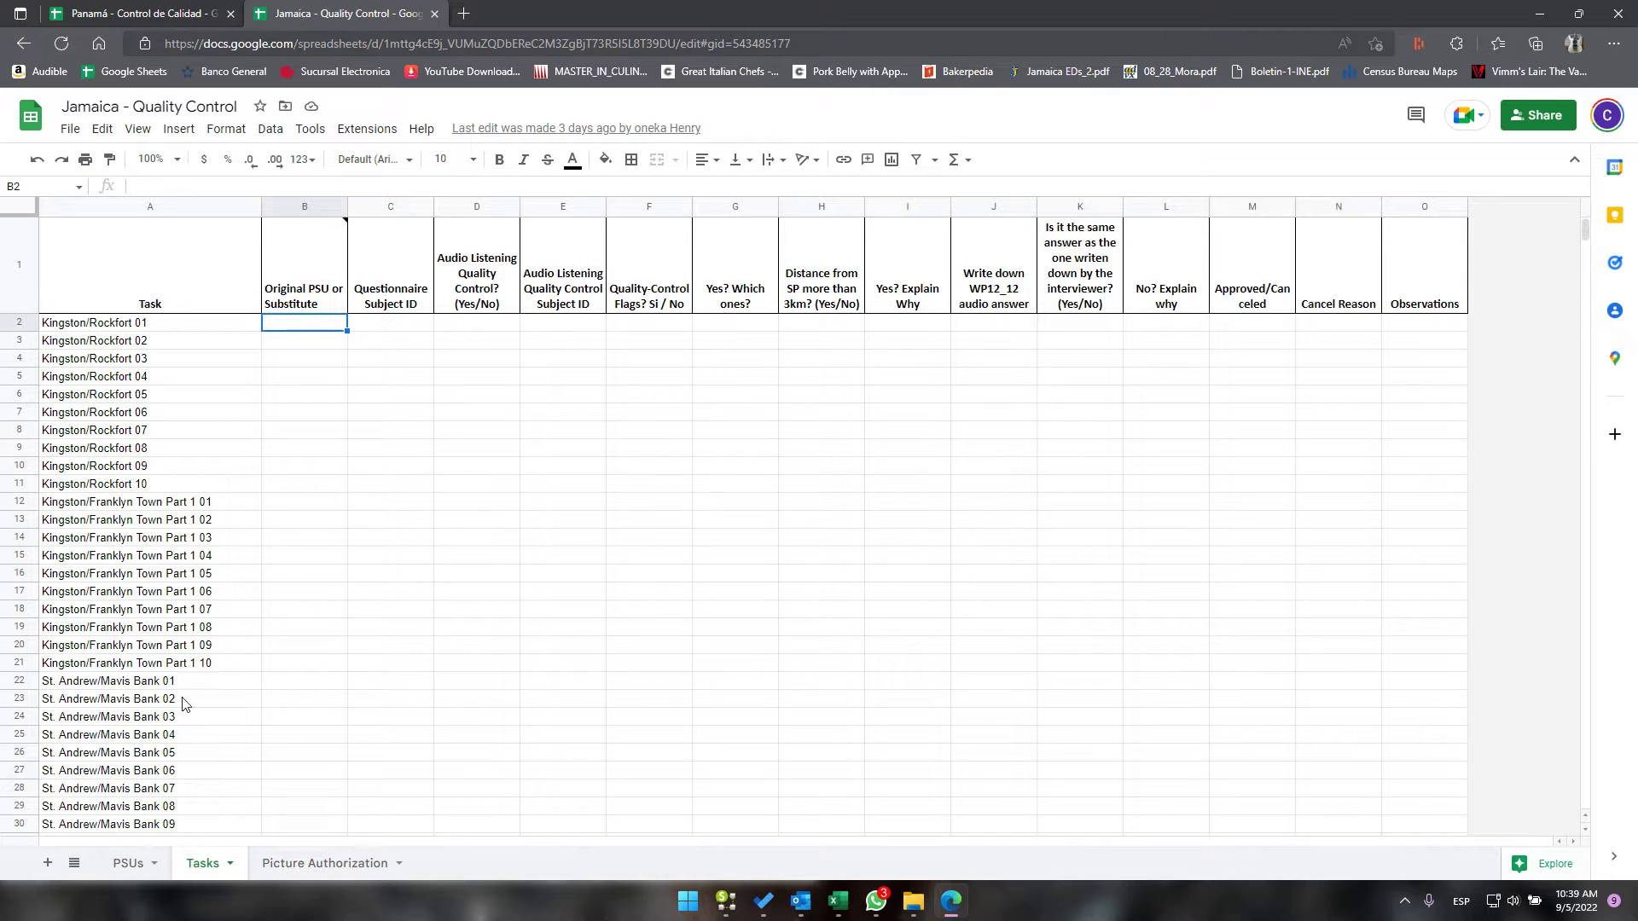
Step: Check the St. Andrew/Mavis Bank label in PSUs and select the Questionnaire Subject ID cell for Kingston/Rockfort 01 in Tasks
{"action": "left_click", "coordinate": [128, 863]}
{"action": "left_click", "coordinate": [242, 307]}
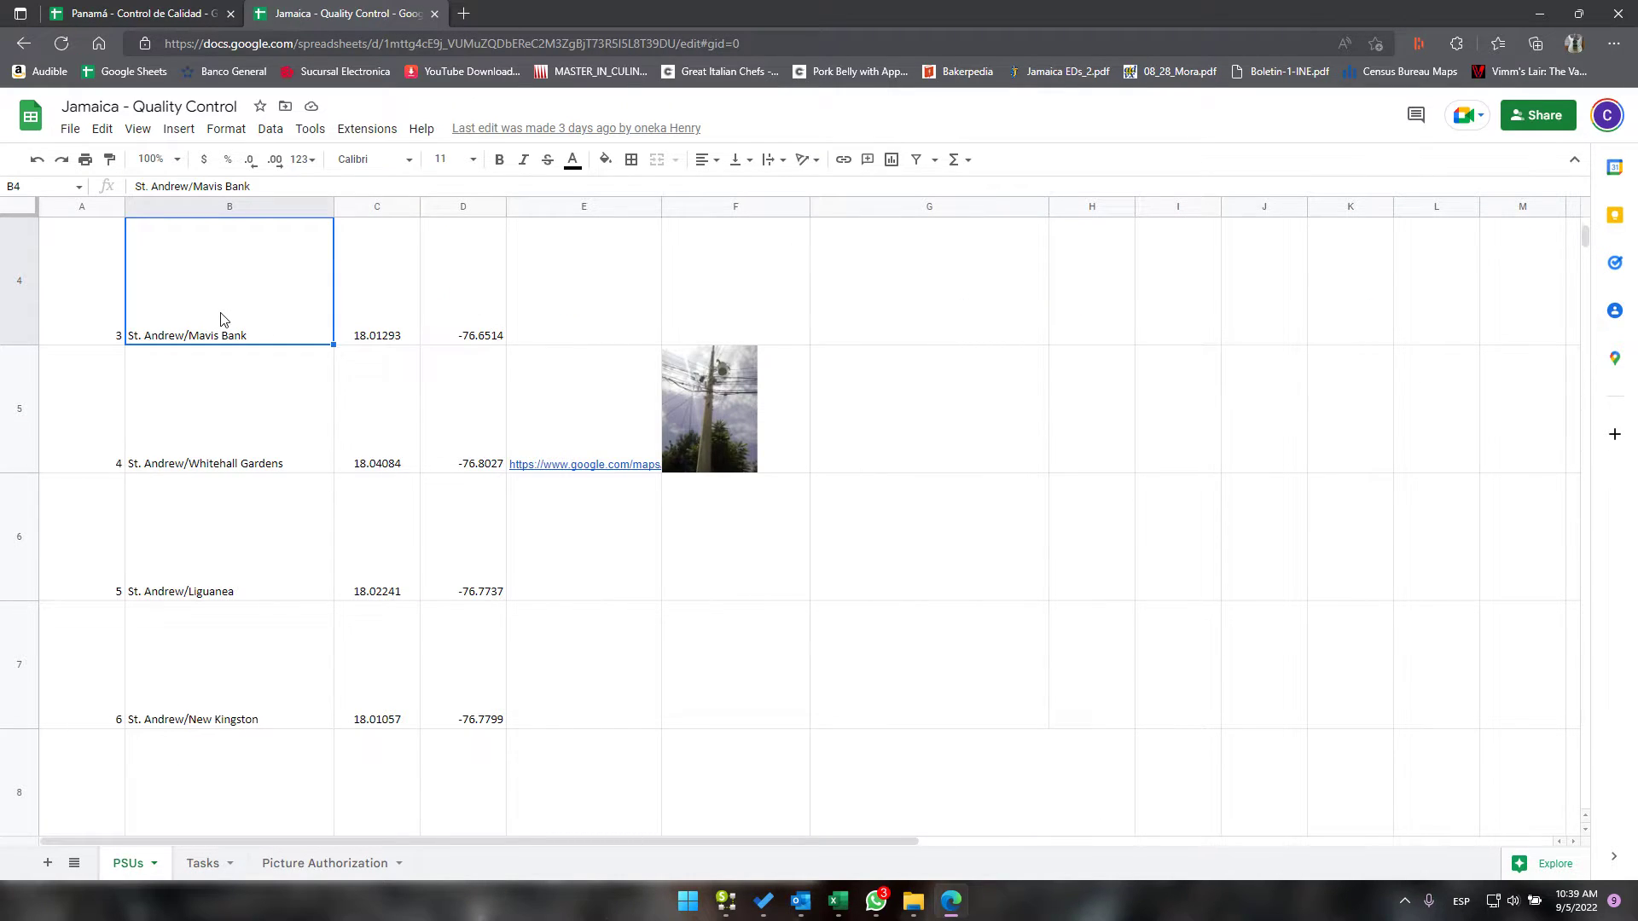
{"action": "left_click", "coordinate": [202, 862]}
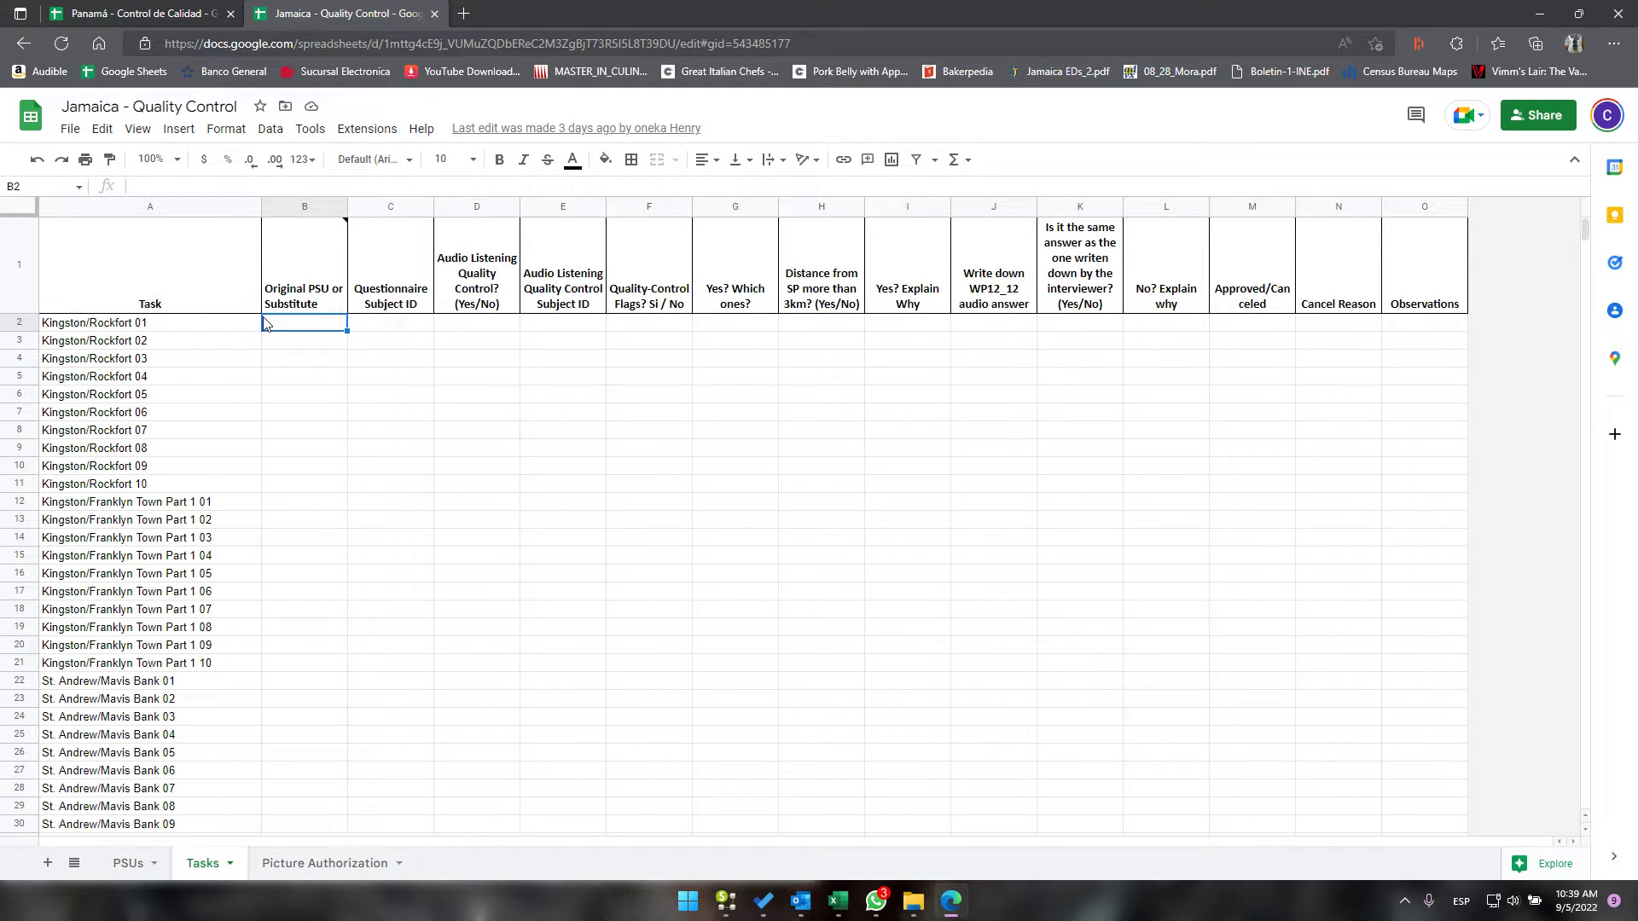
{"action": "left_click", "coordinate": [390, 328]}
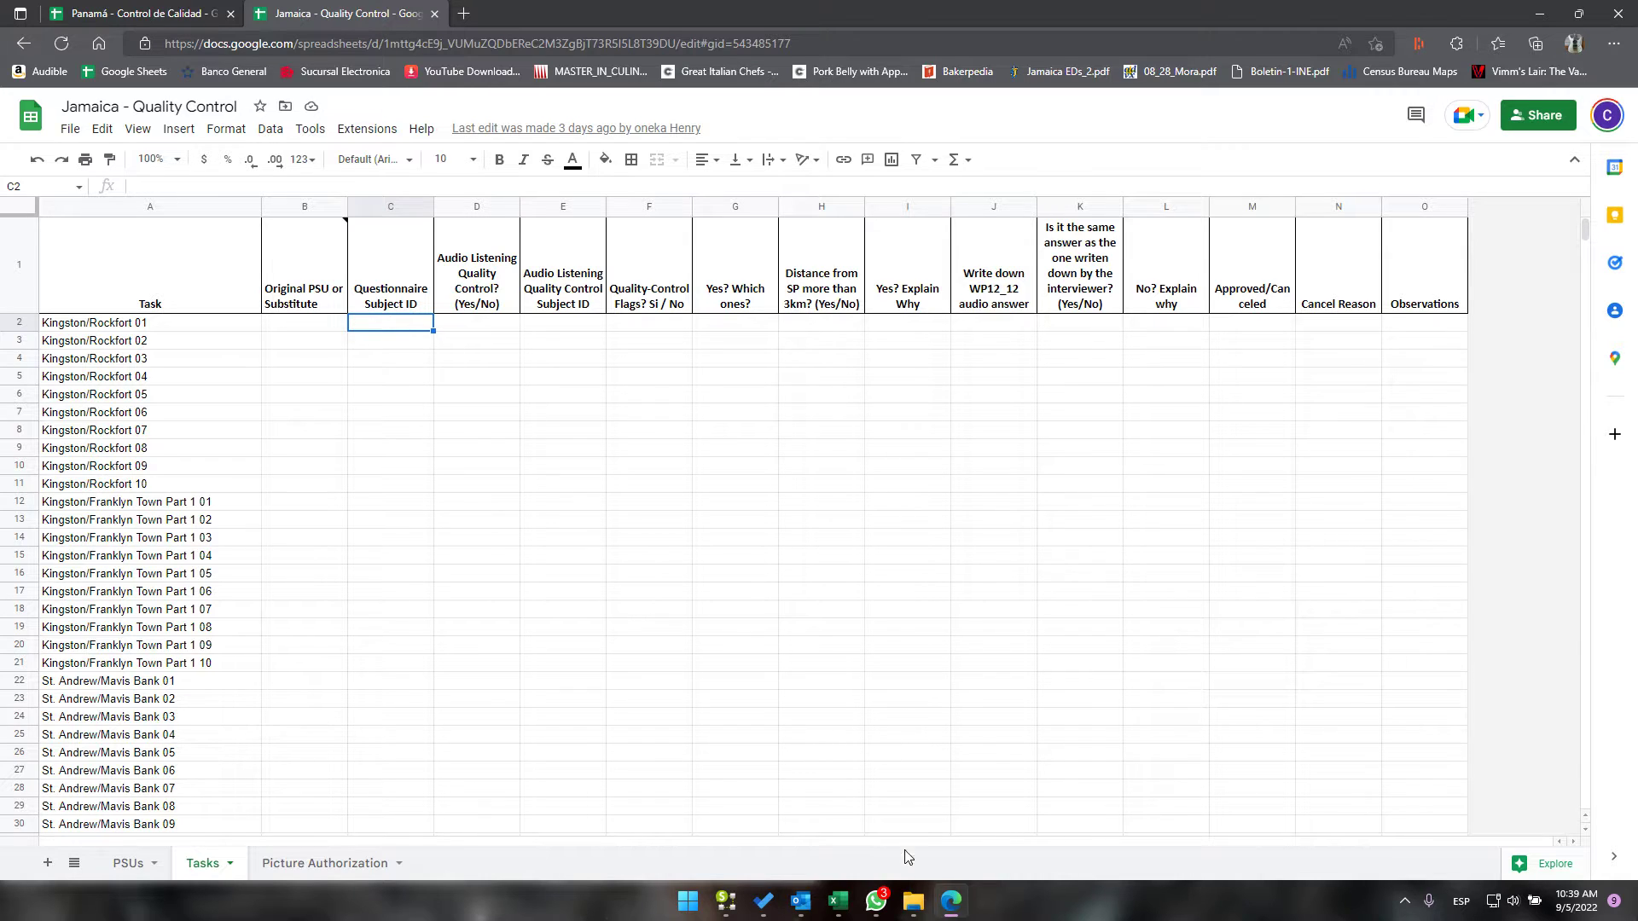
Step: Switch to SurveyToGo Studio, look over the Jamaica Operations list, and return to the Questionnaire Subject ID header in the Tasks sheet
{"action": "left_click", "coordinate": [726, 910]}
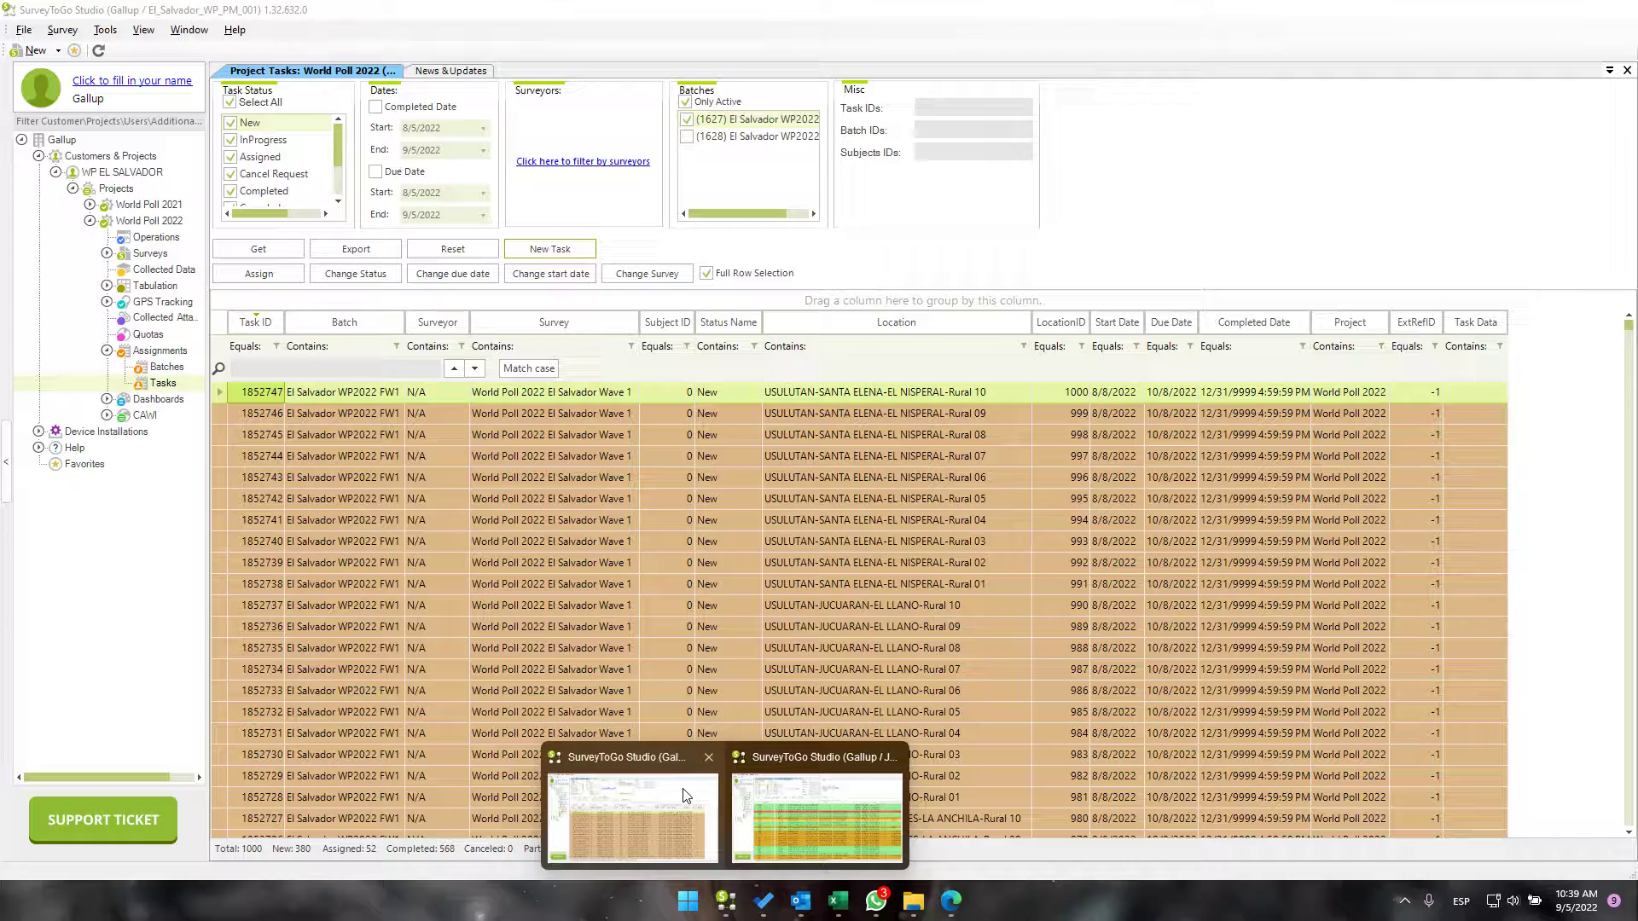
{"action": "left_click", "coordinate": [801, 795]}
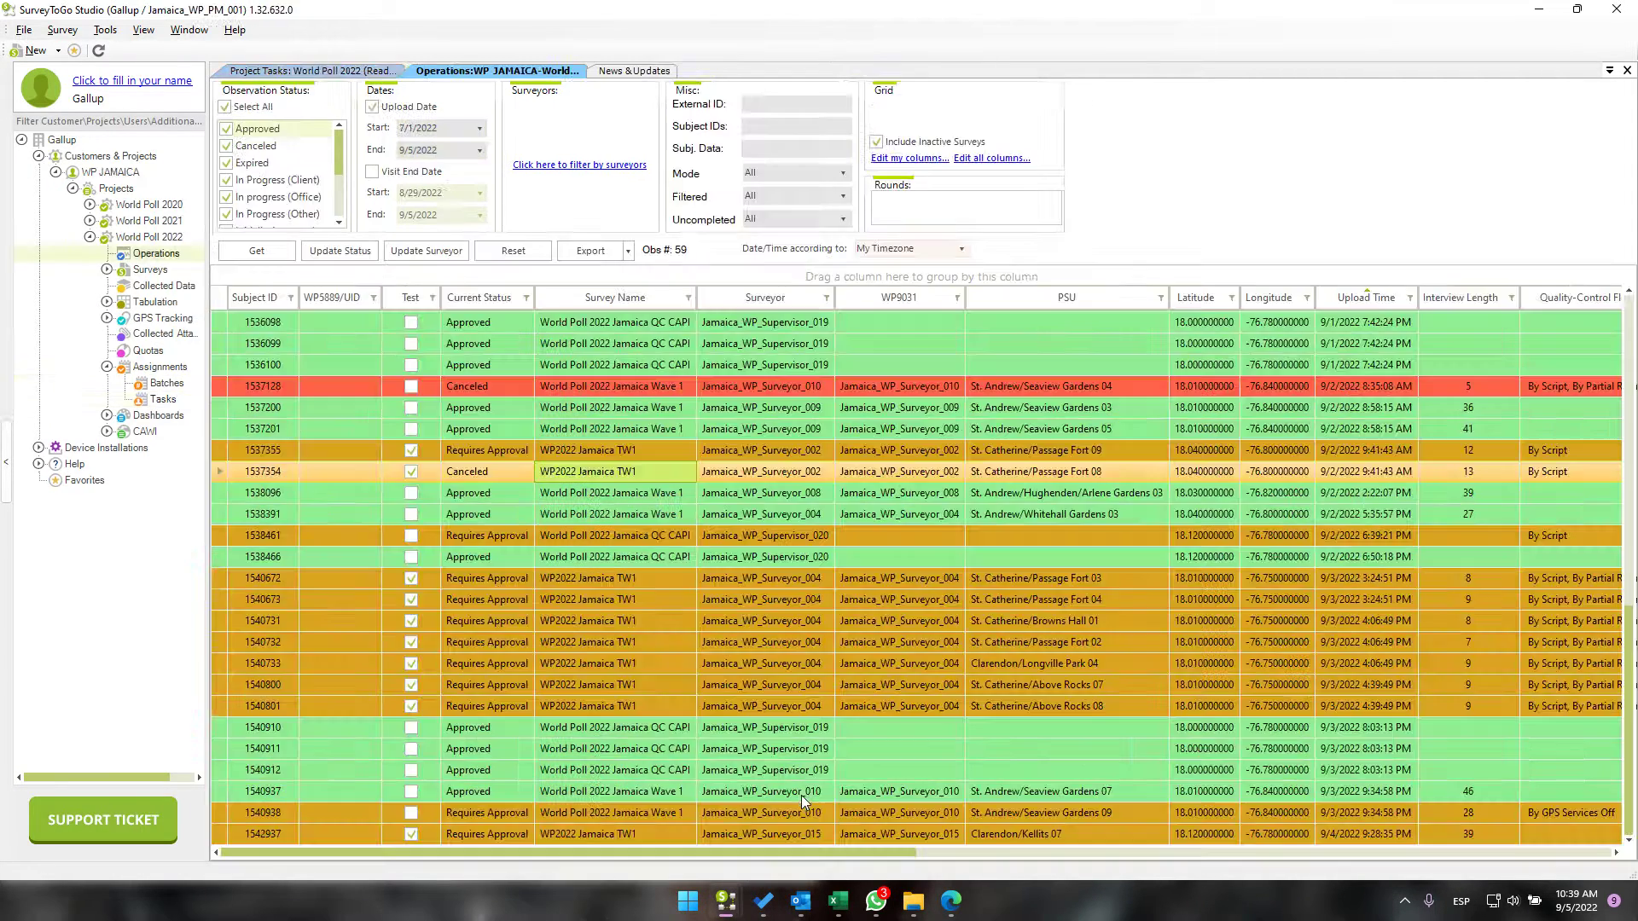
{"action": "scroll", "coordinate": [386, 443], "scroll_direction": "up", "scroll_amount": 3}
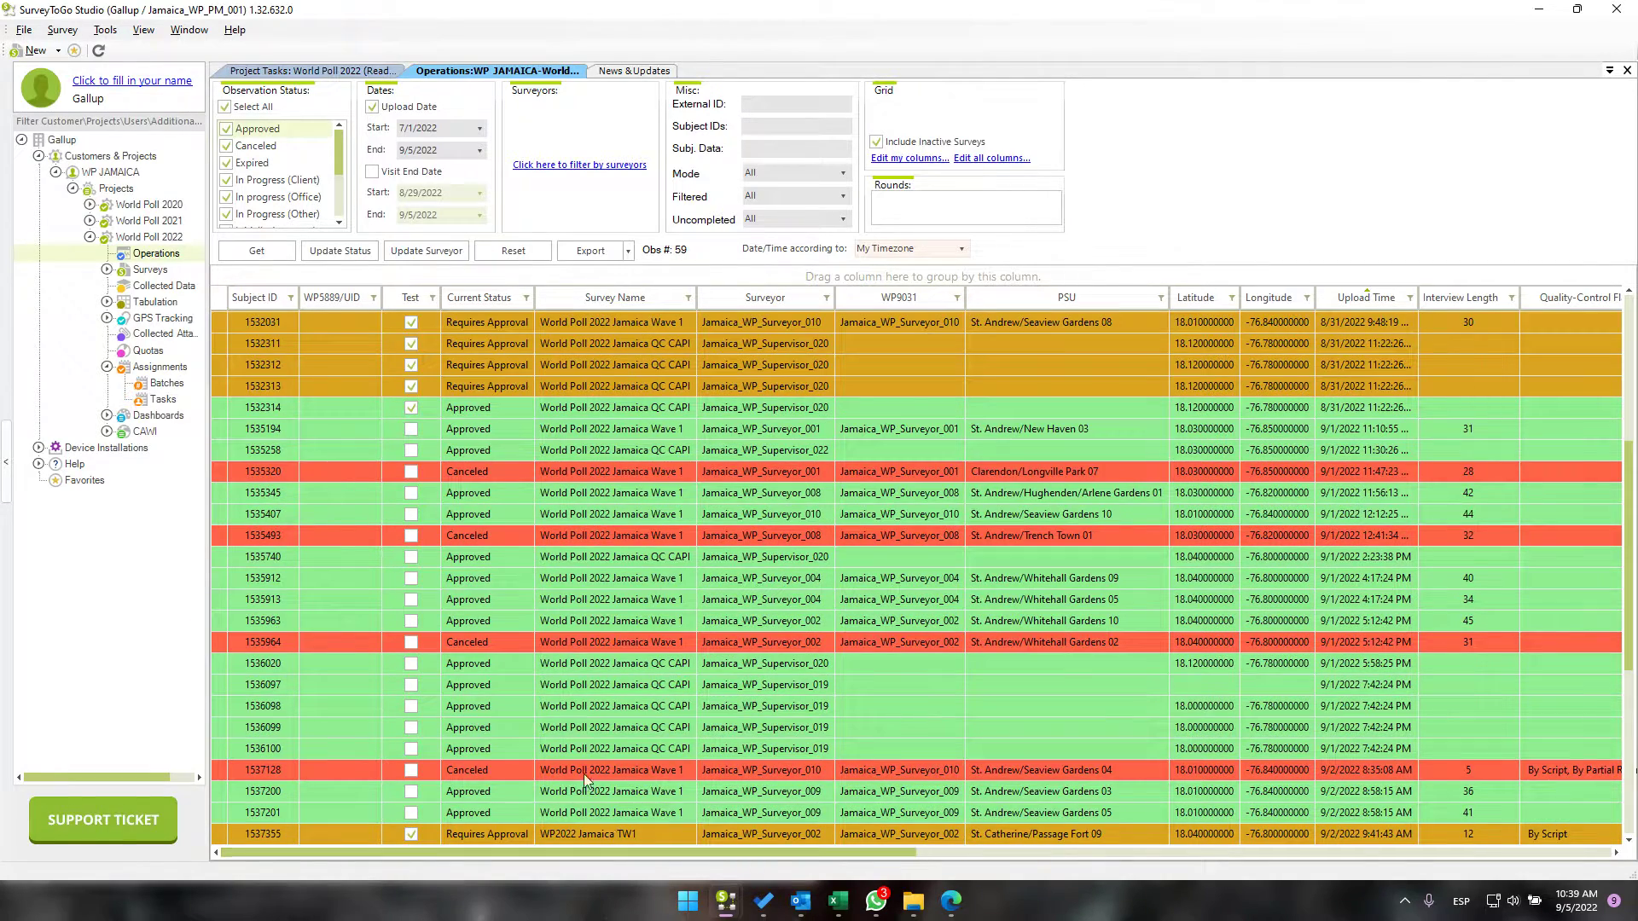
{"action": "key", "text": "alt+Tab"}
{"action": "key", "text": "alt+Tab"}
{"action": "key", "text": "alt+Tab"}
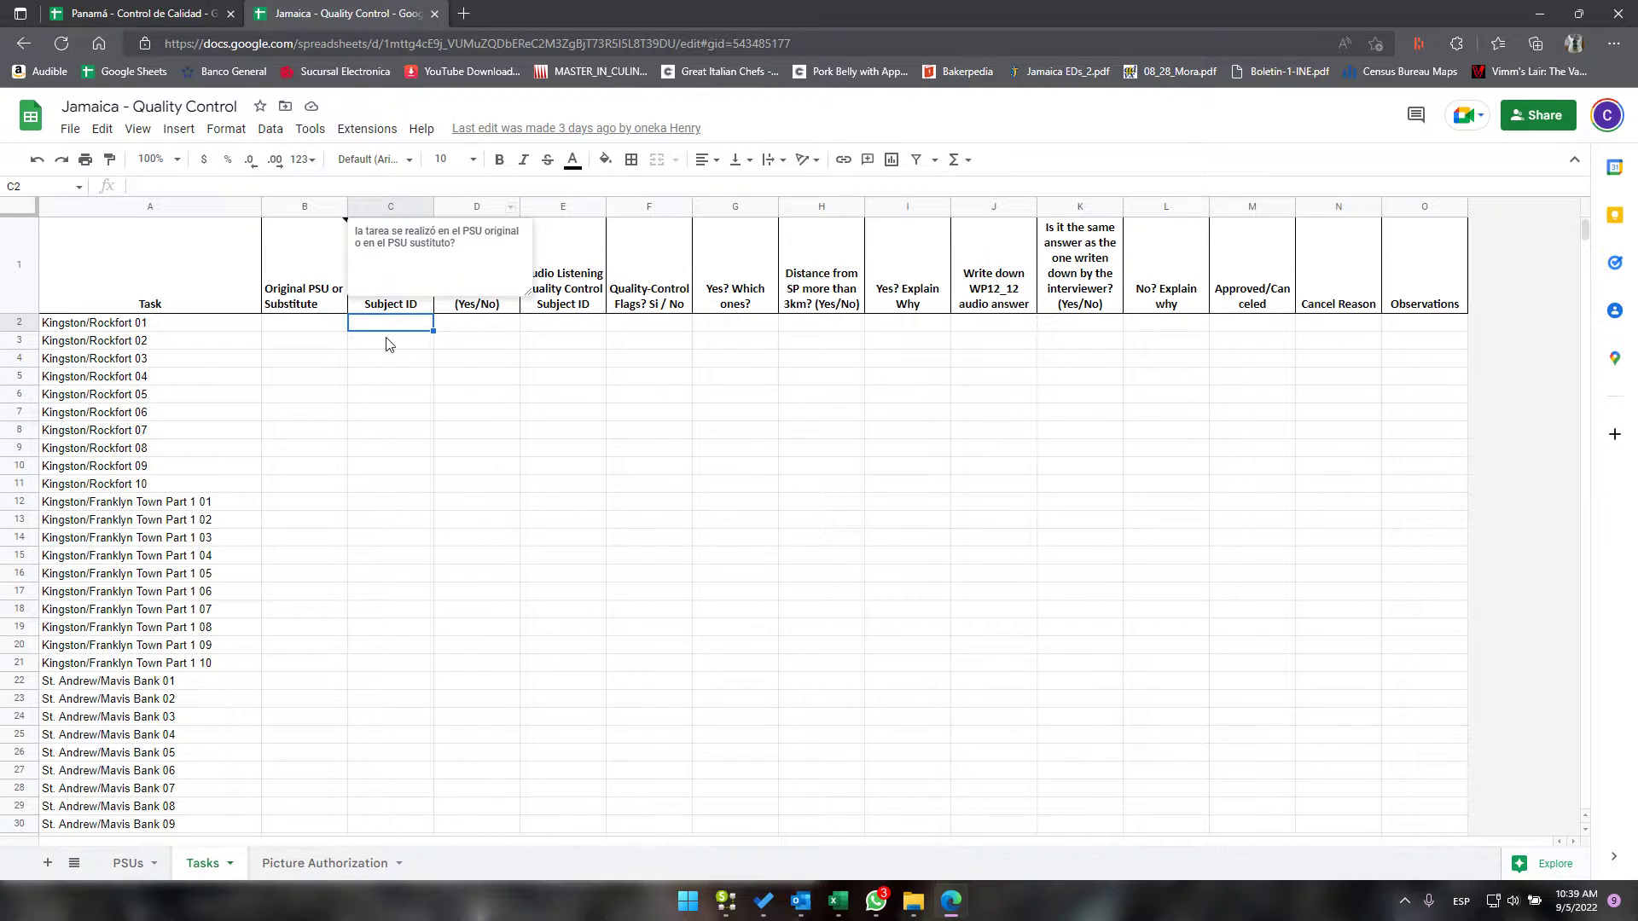
{"action": "key", "text": "alt+Tab"}
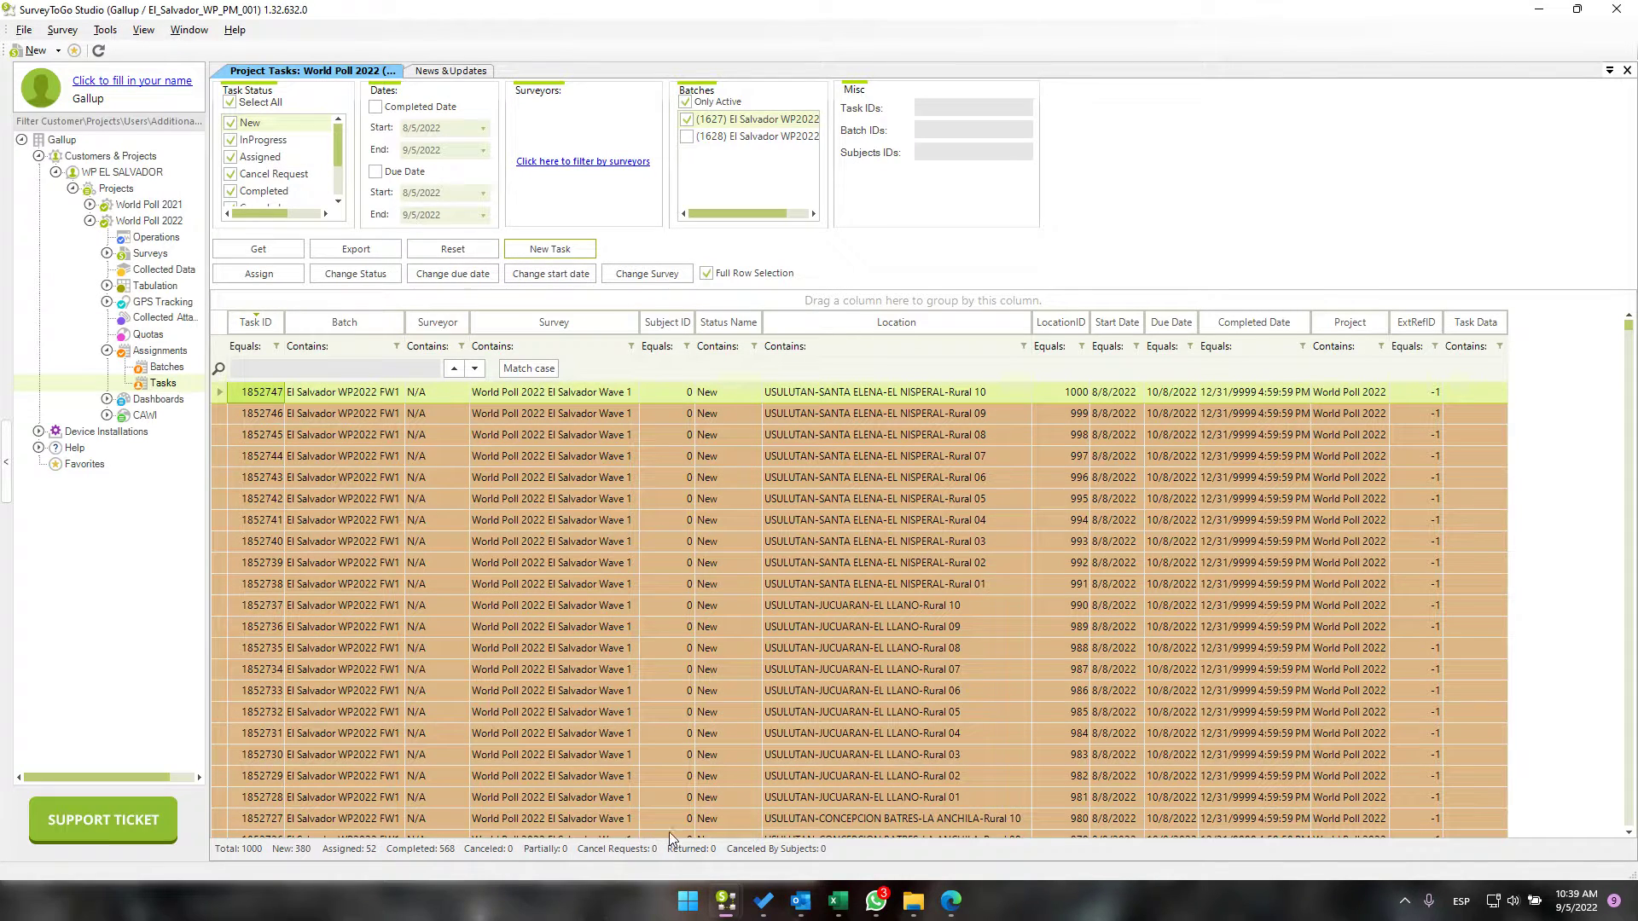
{"action": "key", "text": "alt+Tab"}
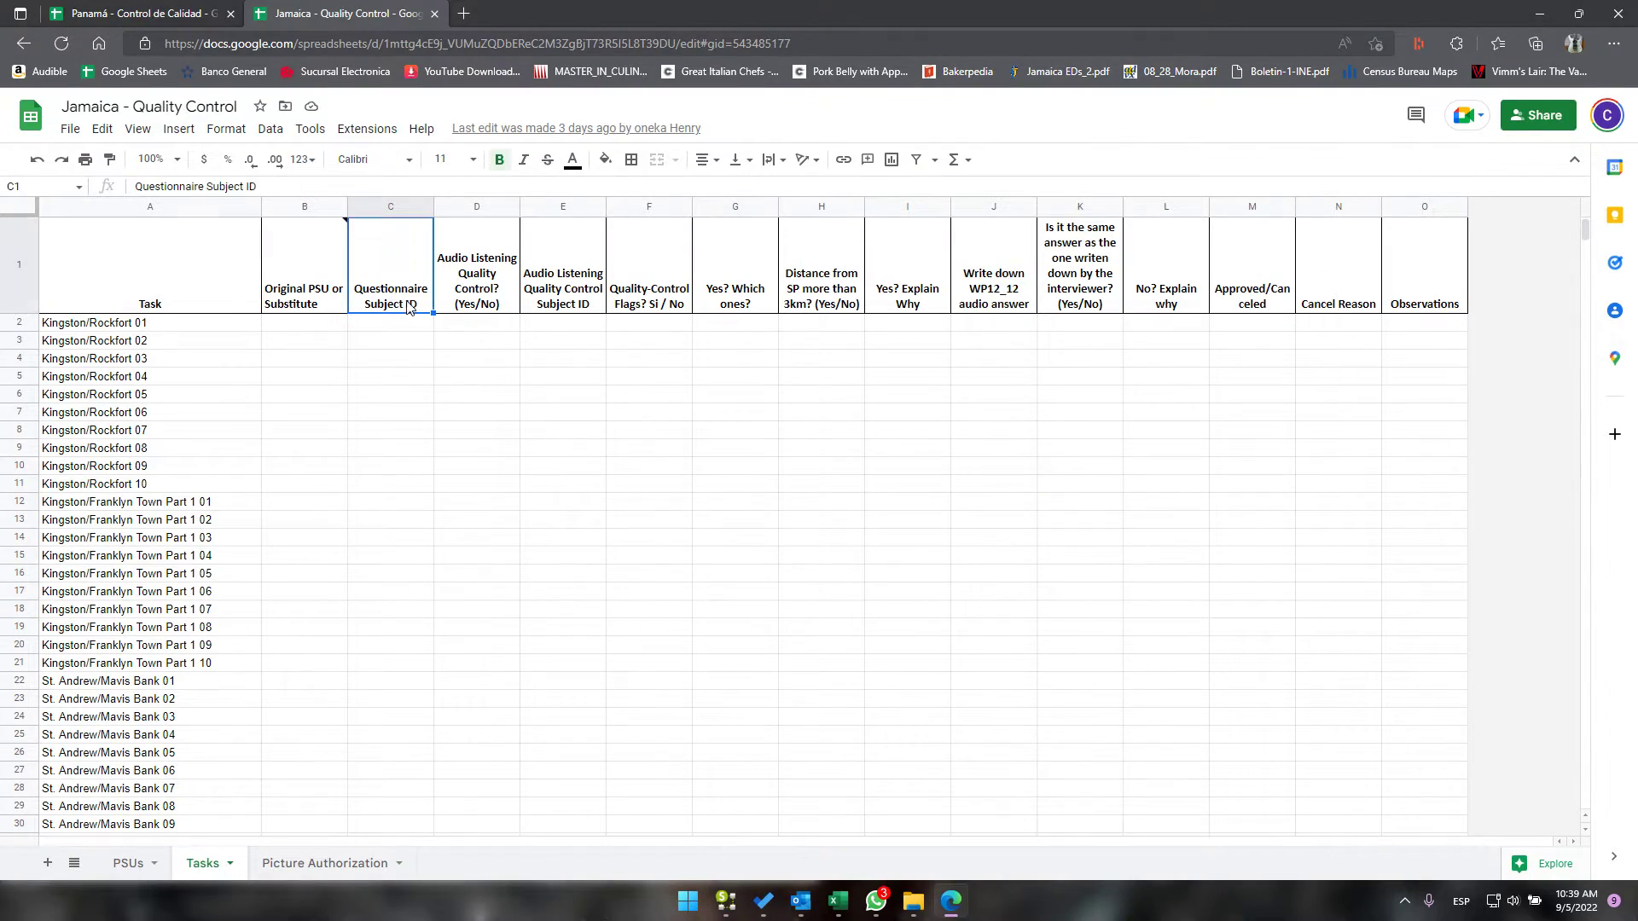
Step: In SurveyToGo Studio's Jamaica Operations list, select the Subject ID of the Kingston/Franklyn Town Part 1 05 observation
{"action": "key", "text": "alt+Tab"}
{"action": "key", "text": "alt+Tab"}
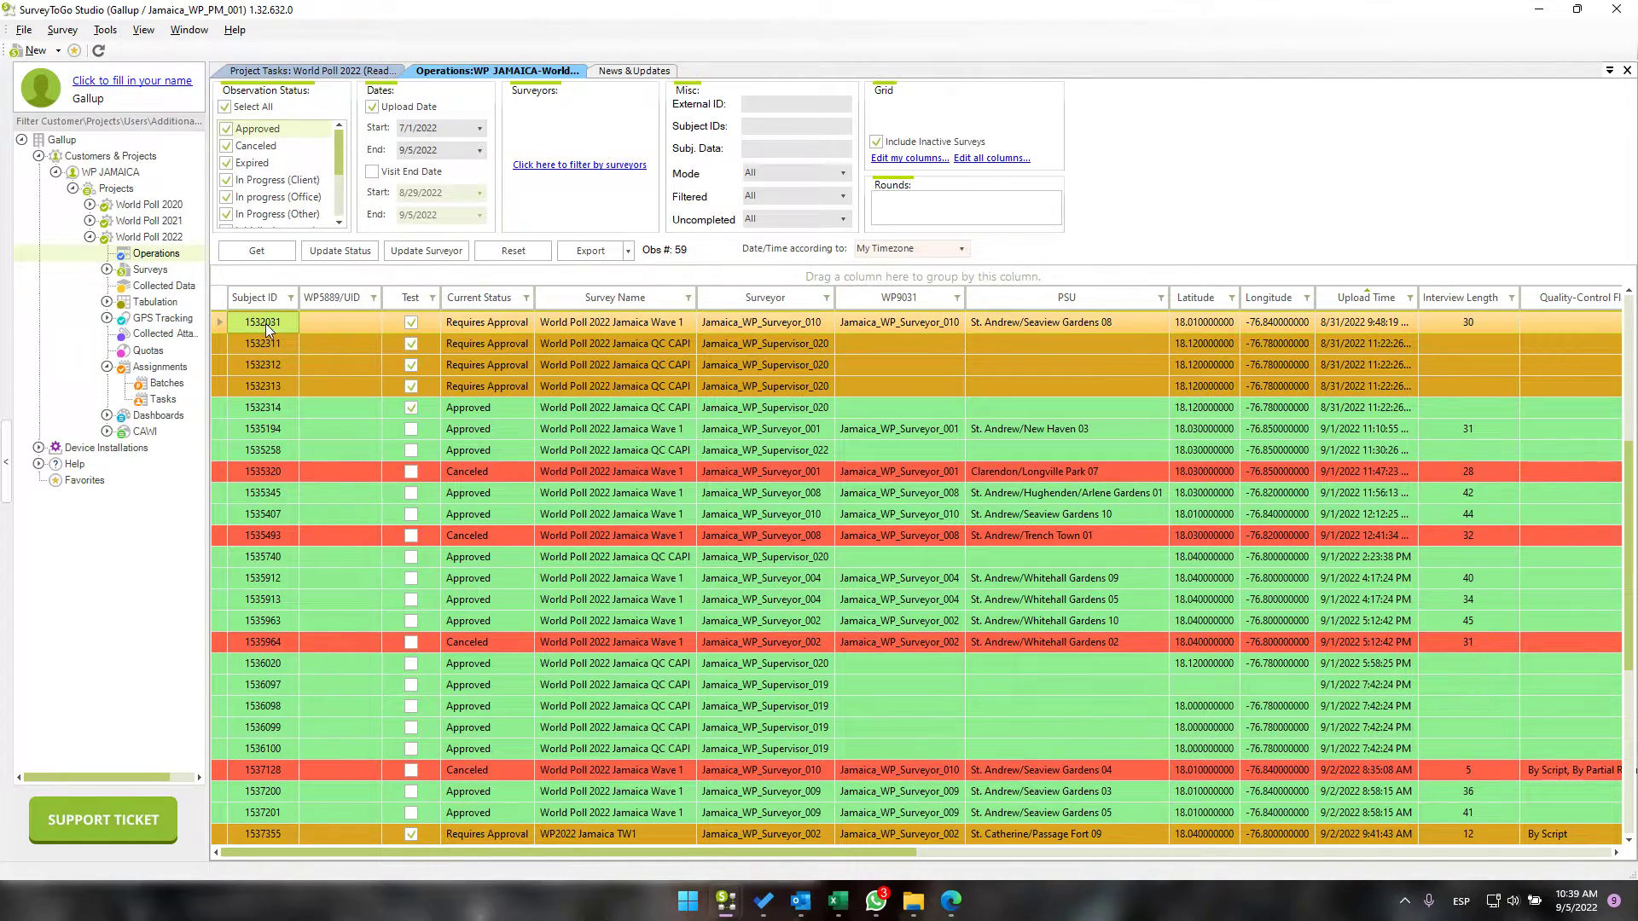
{"action": "scroll", "coordinate": [270, 338], "scroll_direction": "up", "scroll_amount": 5}
{"action": "left_click", "coordinate": [267, 341]}
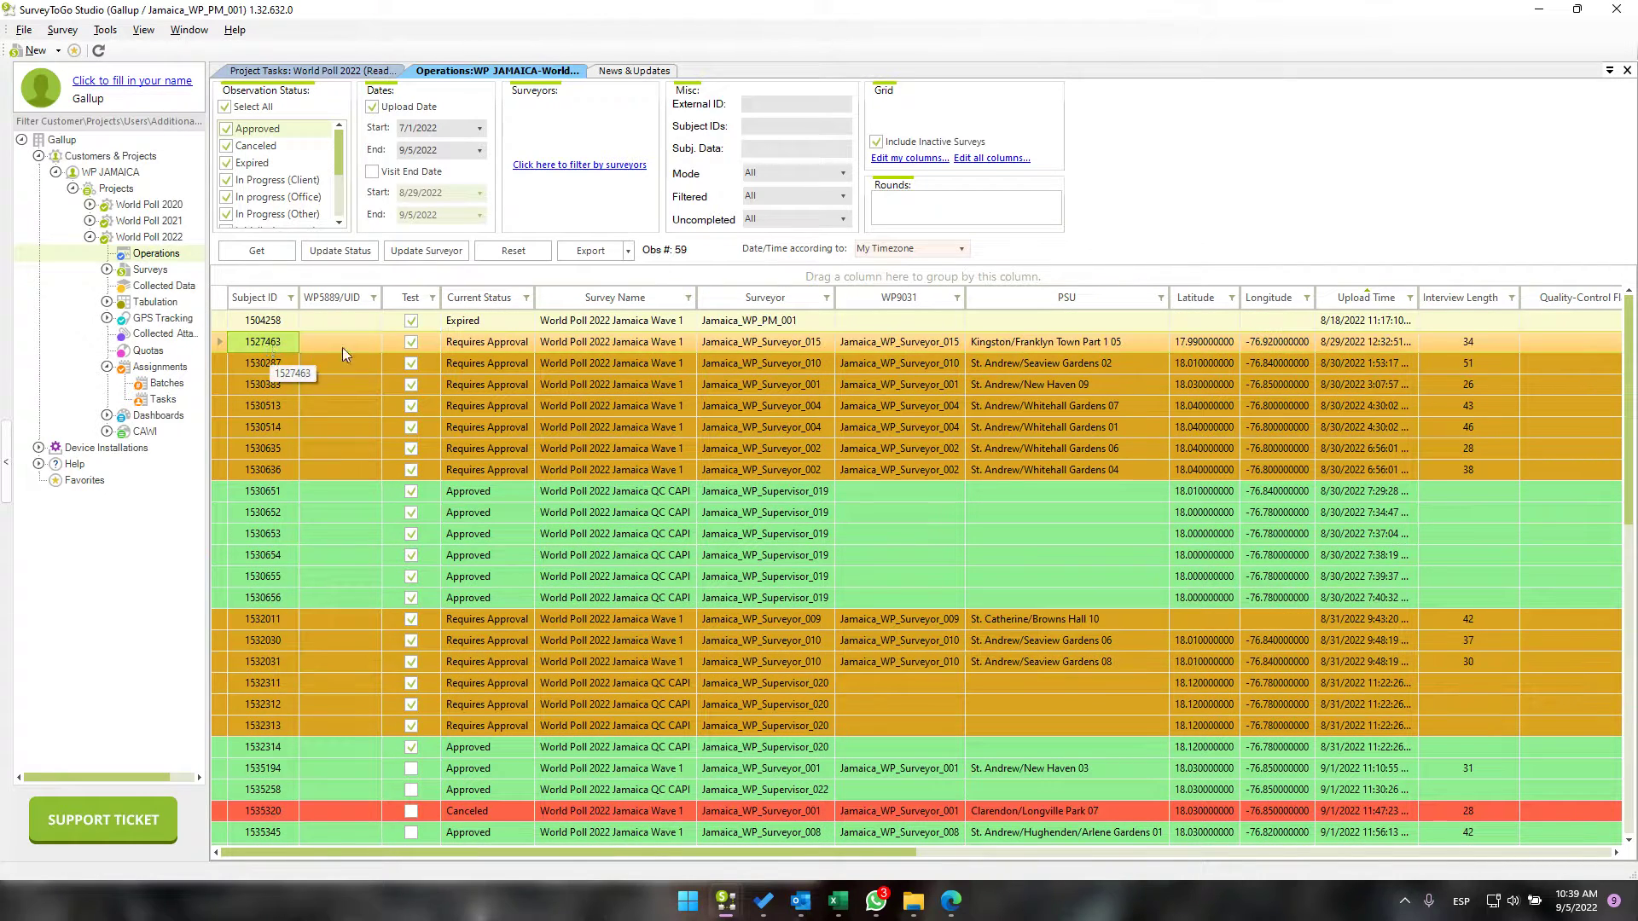
Step: Back in the Tasks sheet, review the Audio Listening Quality Control and its Subject ID columns for Kingston/Rockfort 01
{"action": "key", "text": "alt+Tab"}
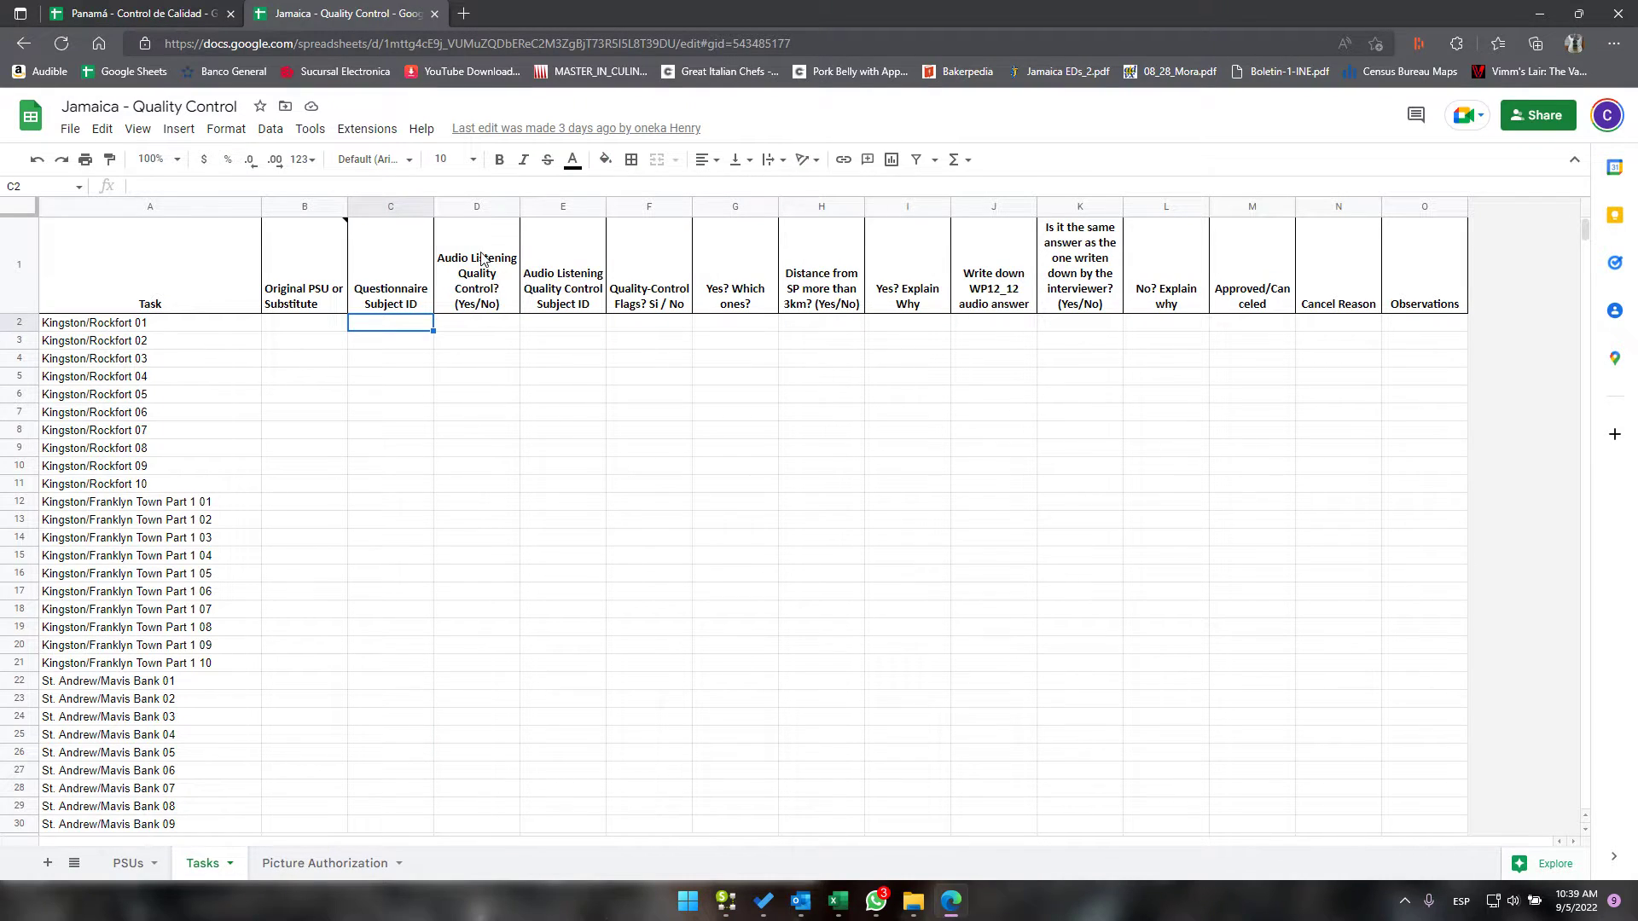
{"action": "left_click", "coordinate": [475, 300]}
{"action": "left_click", "coordinate": [475, 328]}
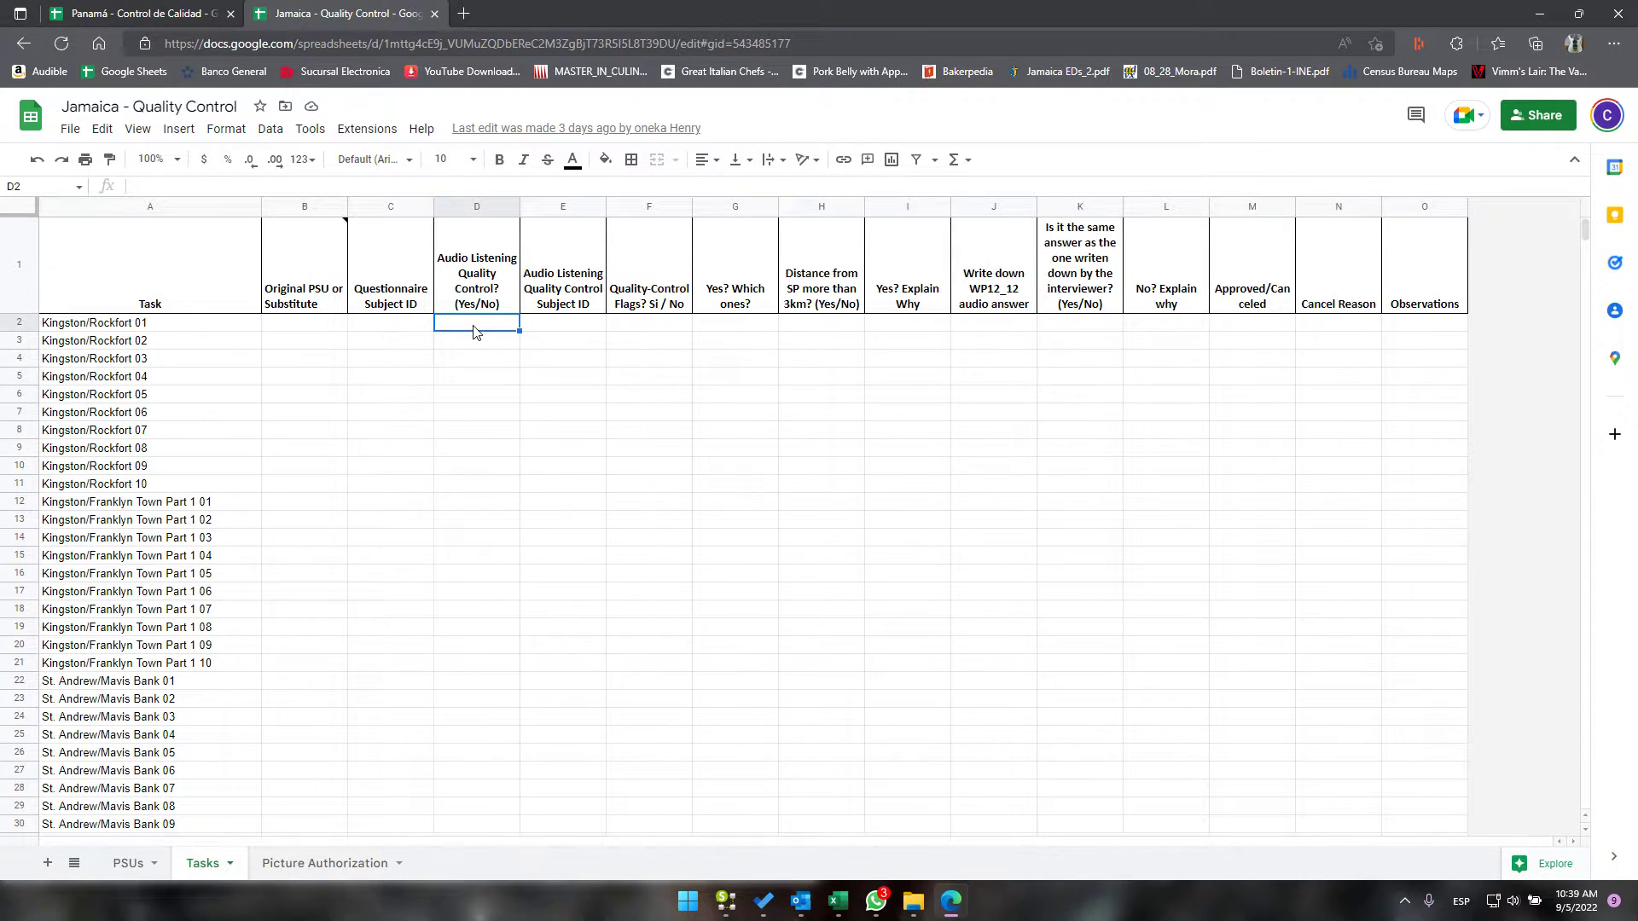
{"action": "left_click", "coordinate": [543, 328]}
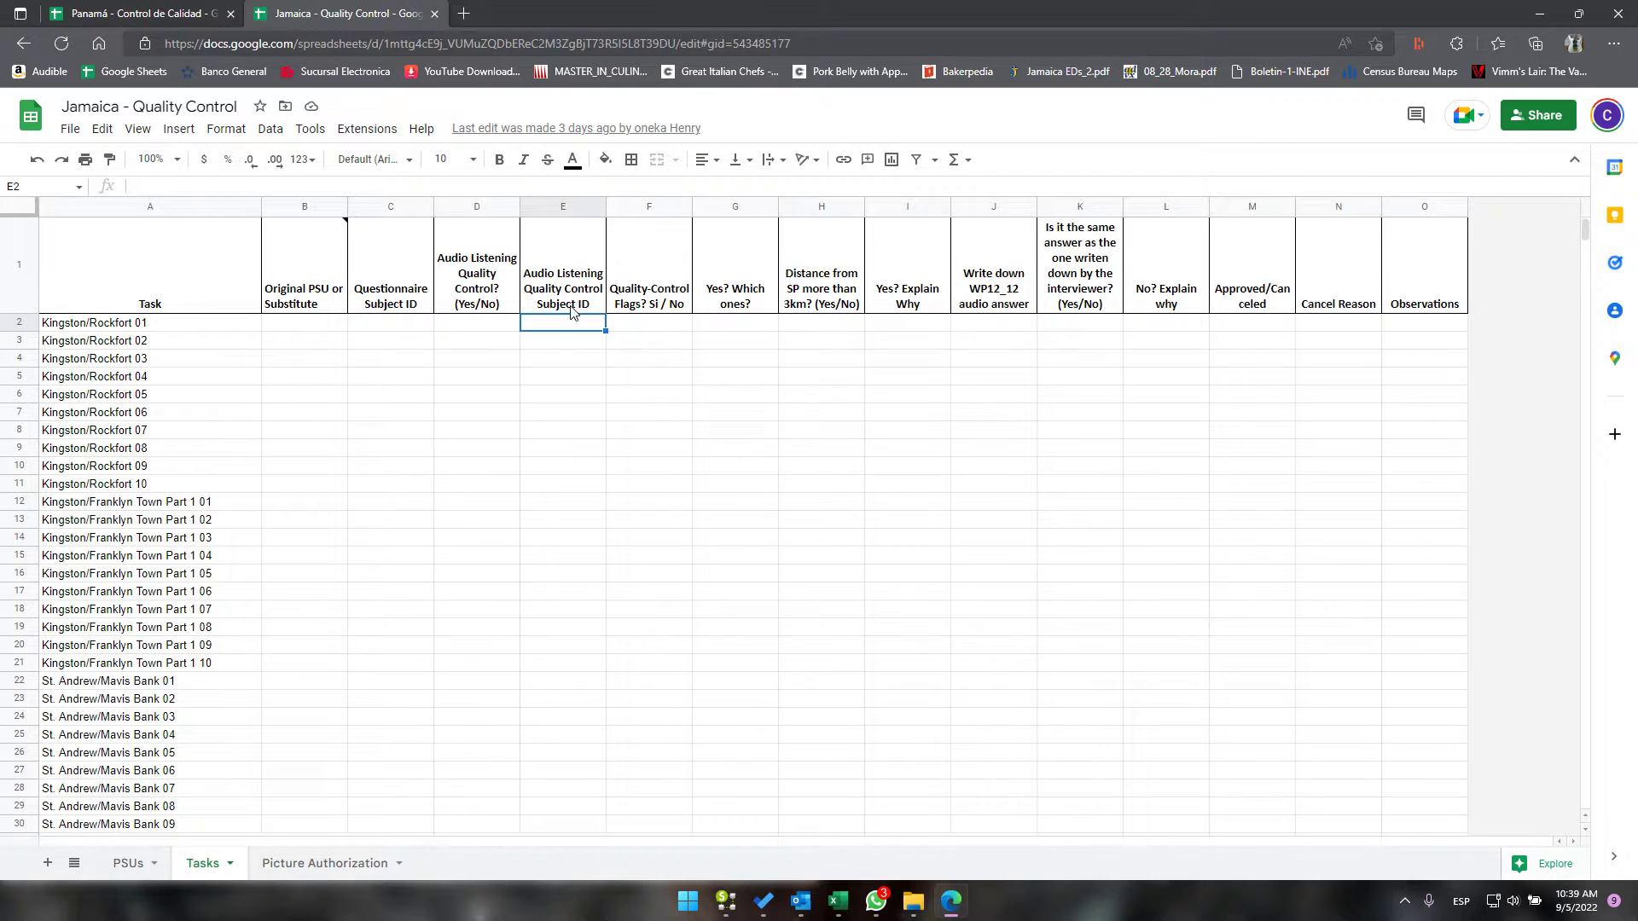
{"action": "left_click", "coordinate": [574, 299]}
Step: In SurveyToGo Studio, find the first World Poll 2022 Jamaica QC CAPI observation and select its Subject ID
{"action": "key", "text": "alt+Tab"}
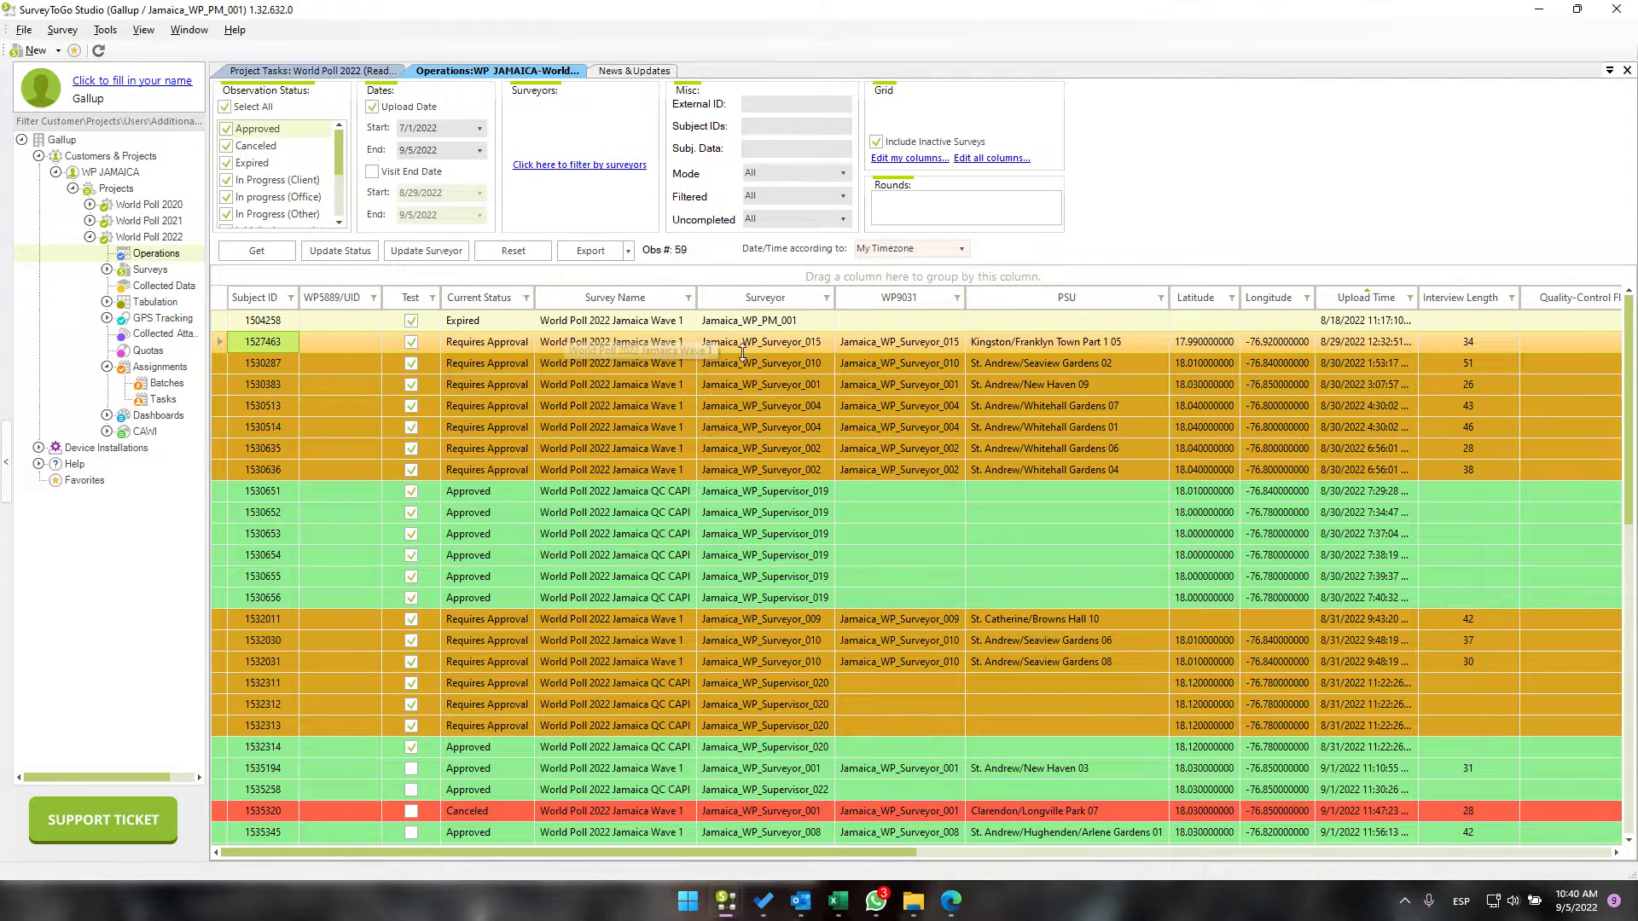
{"action": "left_click", "coordinate": [263, 321]}
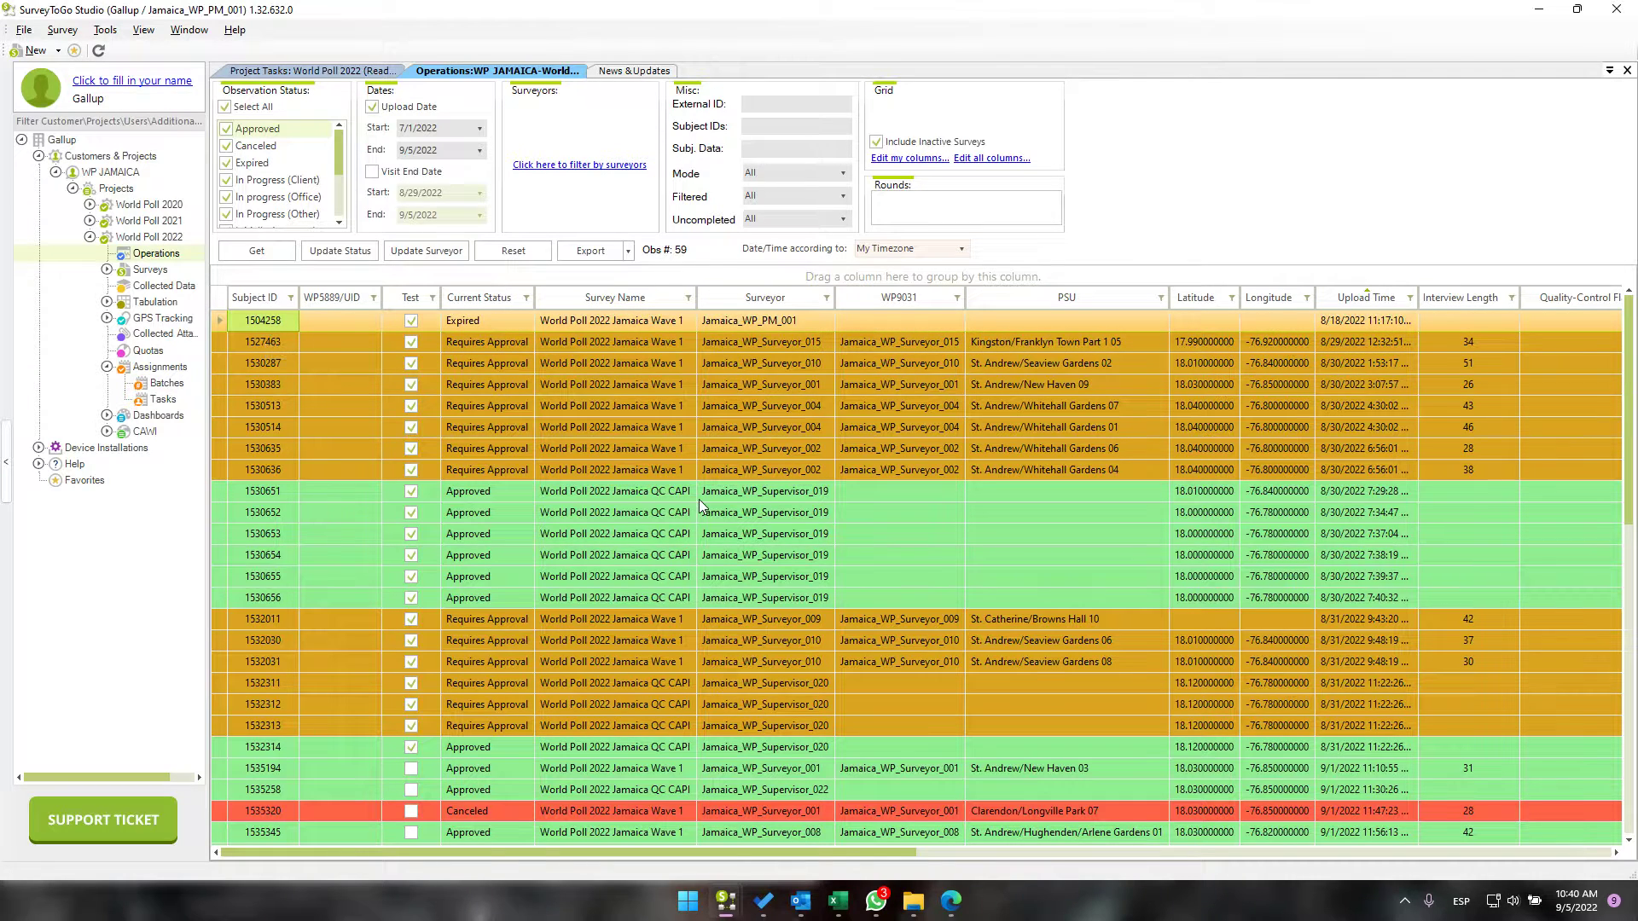
{"action": "left_click", "coordinate": [669, 493]}
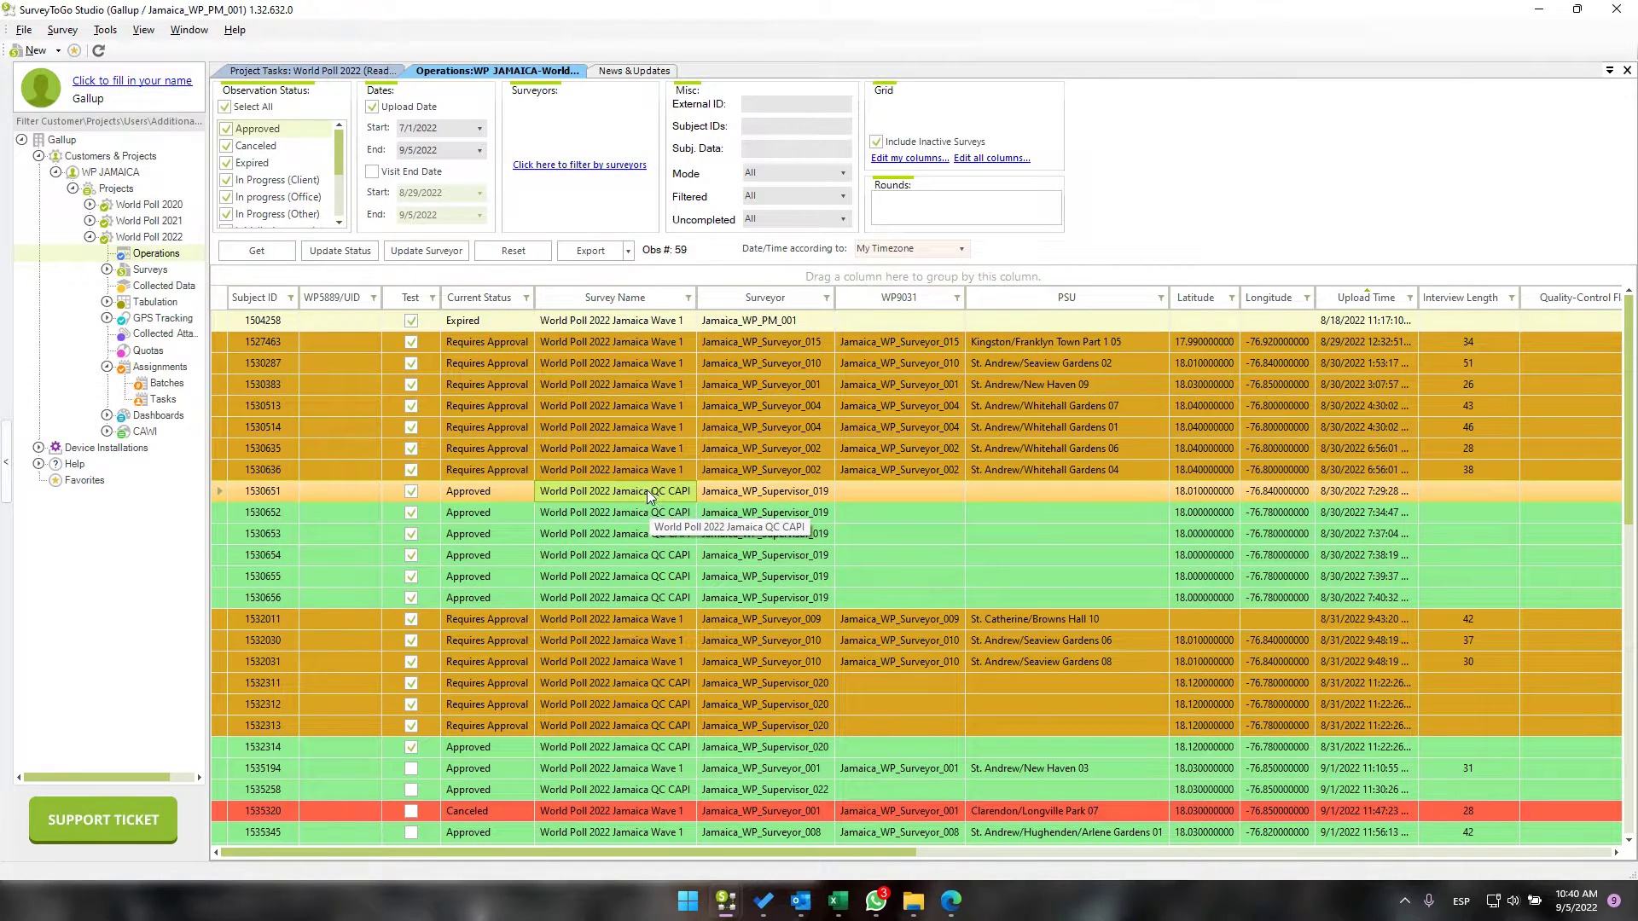
{"action": "left_click", "coordinate": [264, 490]}
{"action": "key", "text": "alt+Tab"}
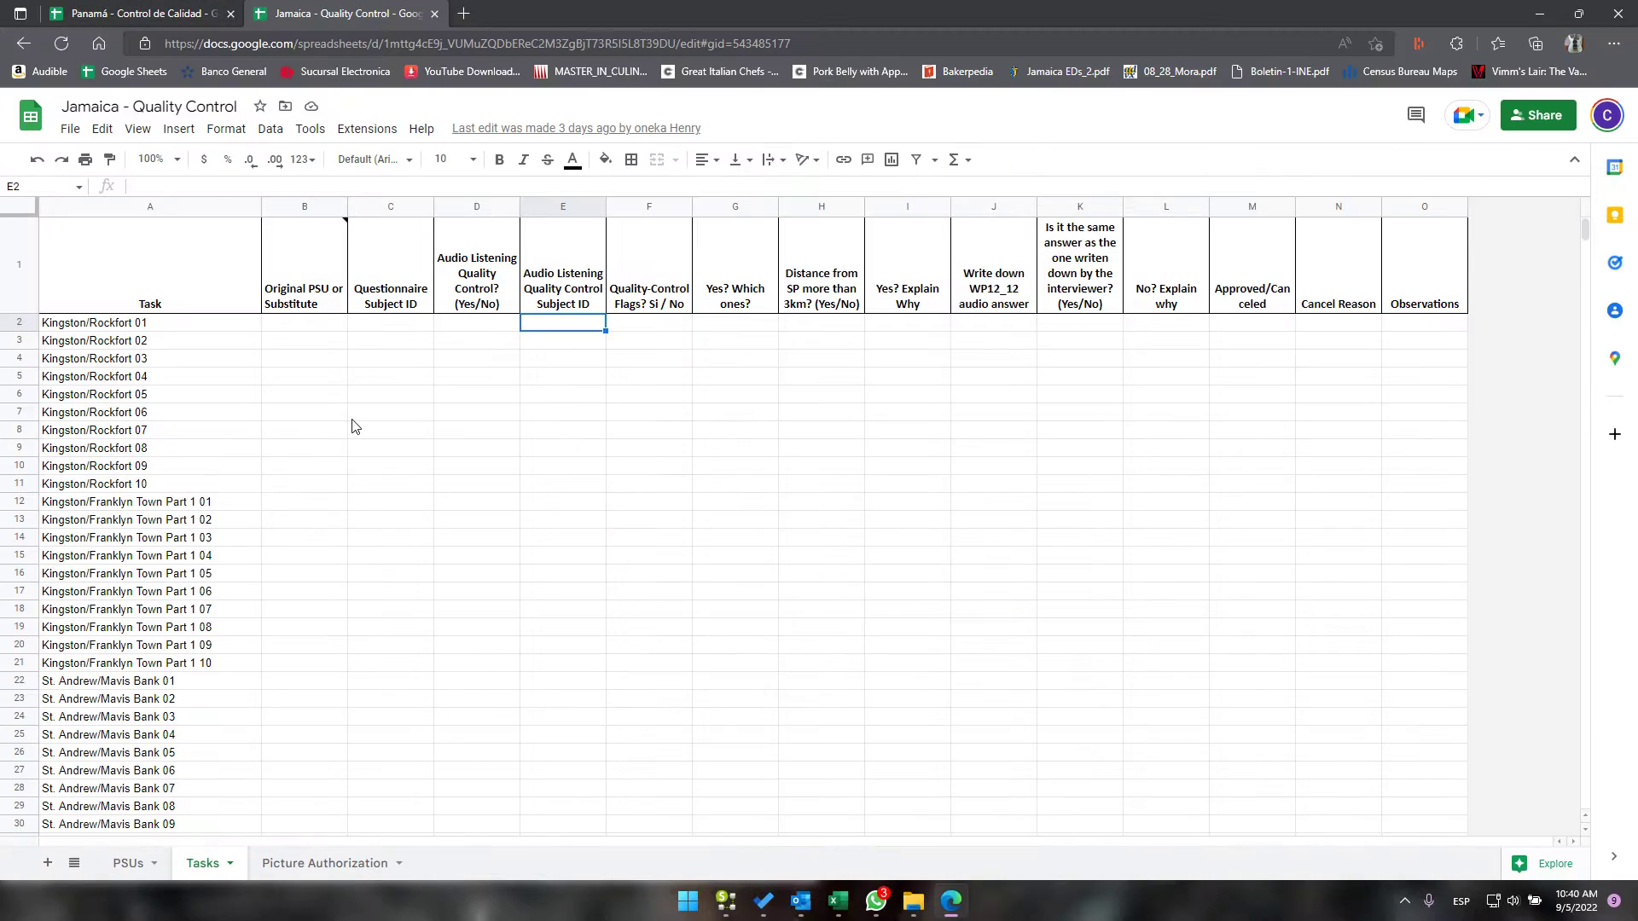
Step: Select Kingston/Rockfort 01's Quality-Control Flags cell in Tasks, and sort the SurveyToGo Studio observations by Quality-Control Flag
{"action": "left_click", "coordinate": [657, 324]}
{"action": "key", "text": "alt+Tab"}
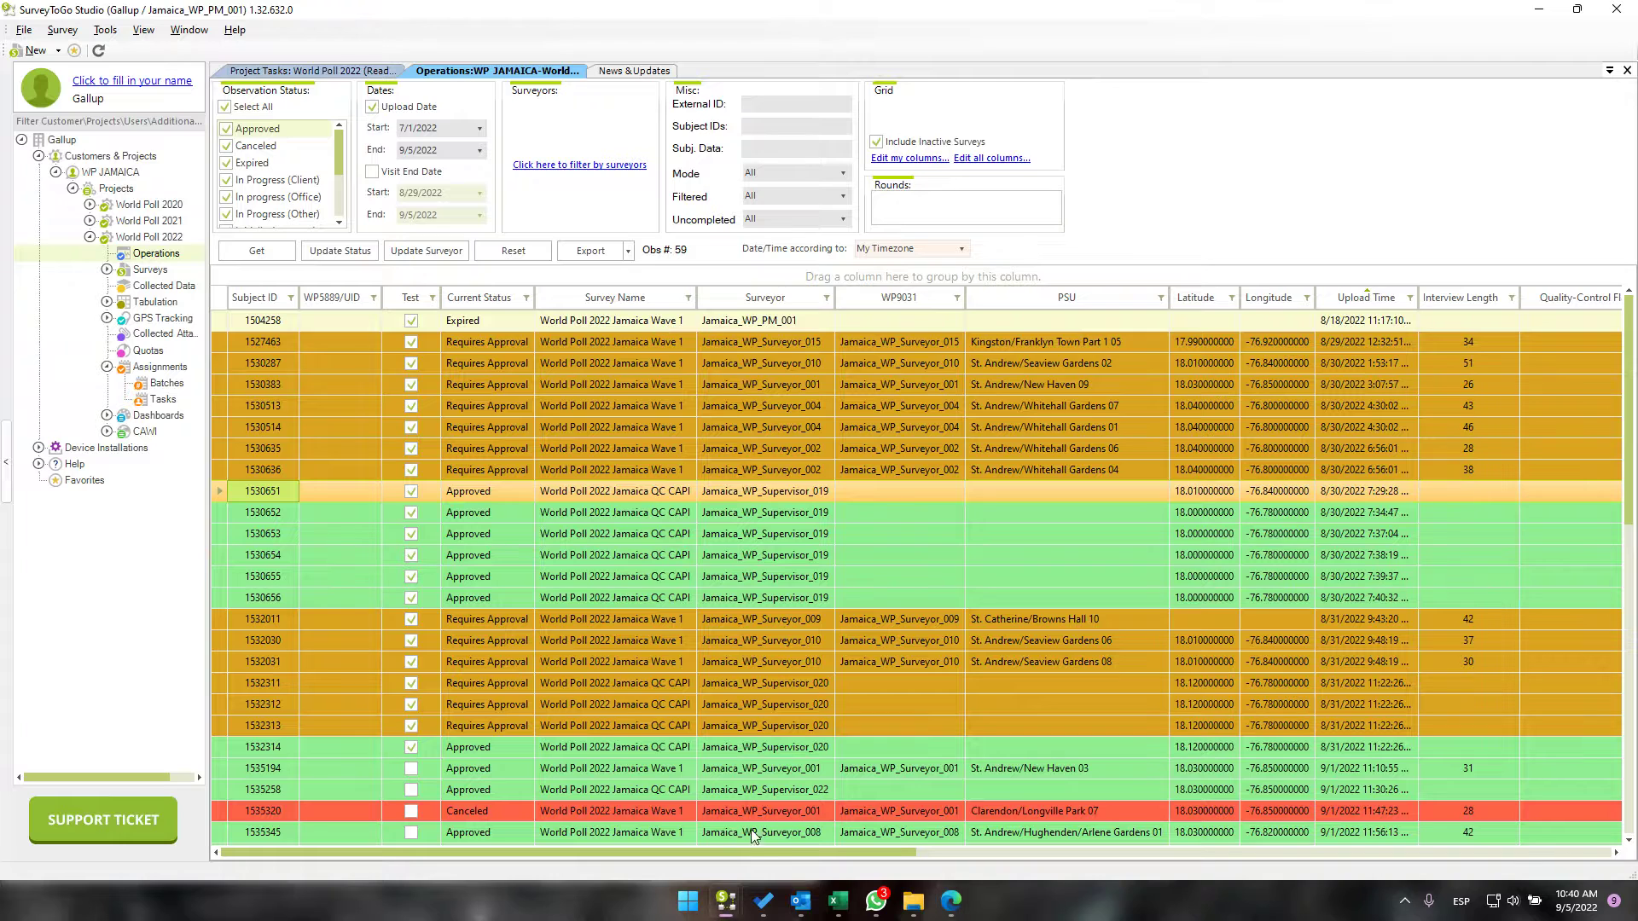
{"action": "left_click_drag", "start_coordinate": [820, 855], "coordinate": [1168, 857]}
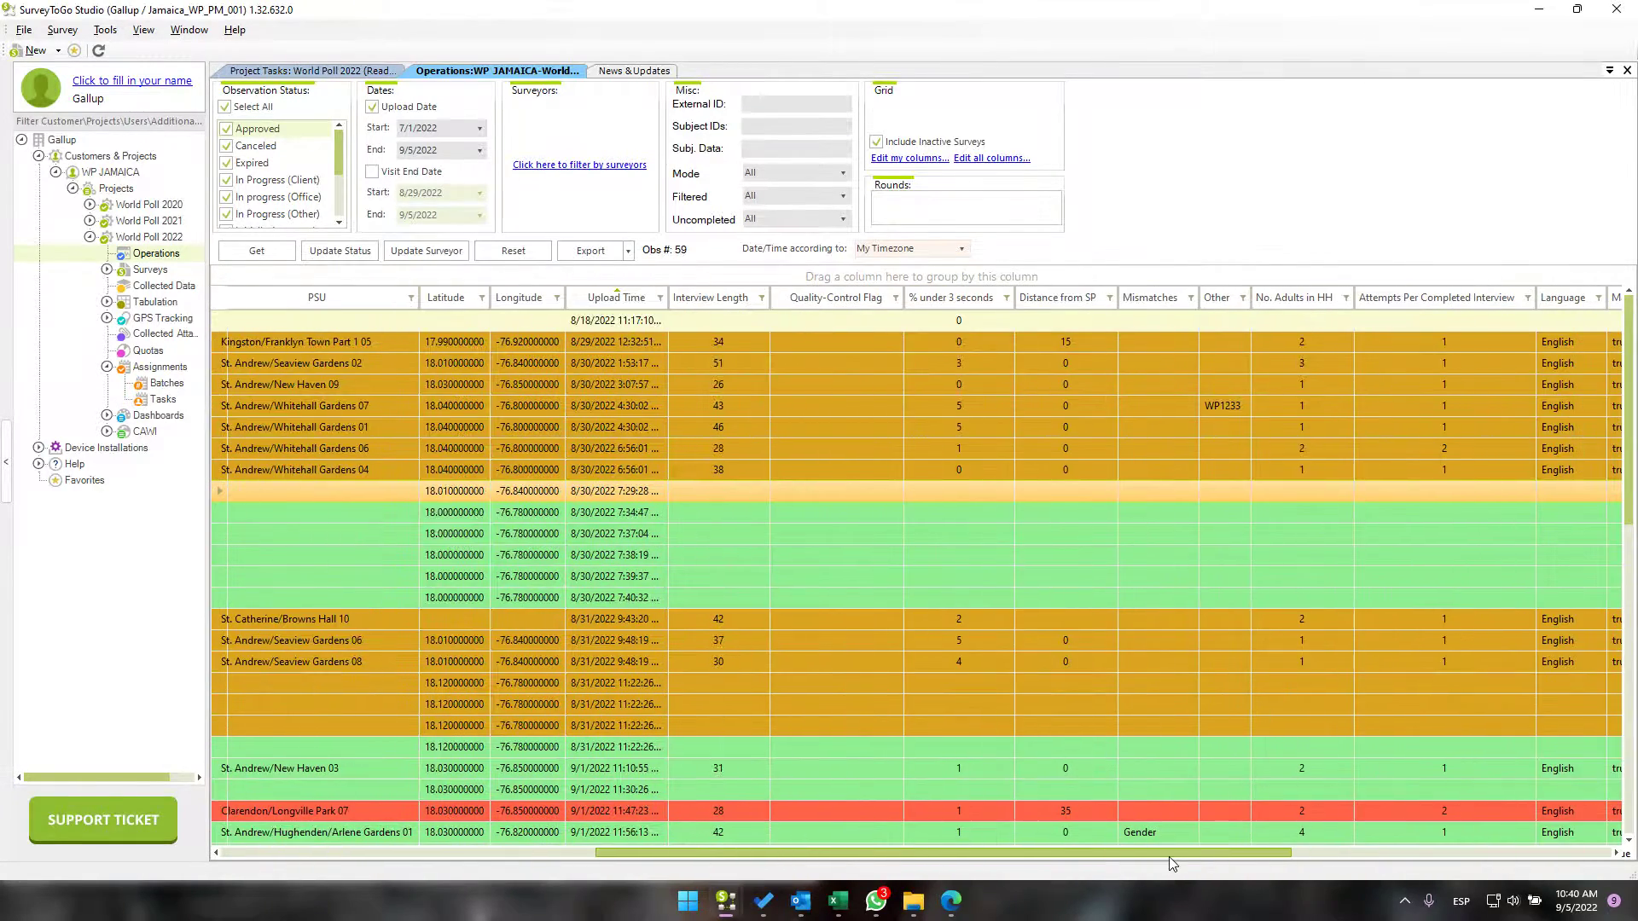
{"action": "left_click", "coordinate": [843, 296]}
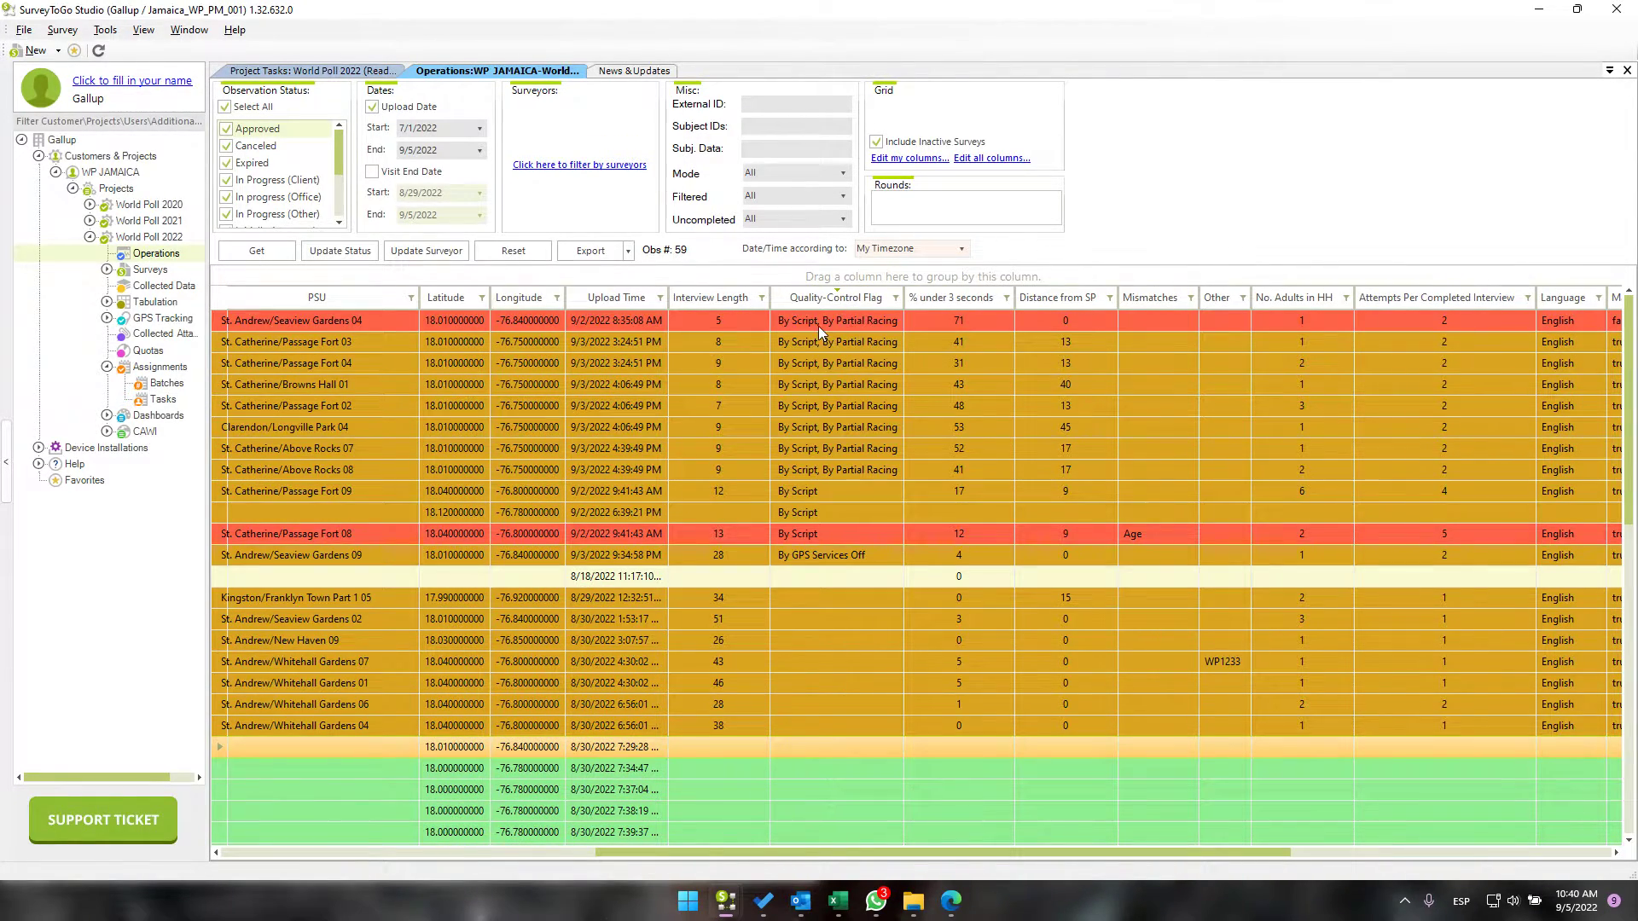
Step: Copy St. Catherine/Passage Fort 02's flags "By Script, By Partial Racing" into Kingston/Rockfort 01's "Yes? Which ones?" cell, and undo the paste
{"action": "key", "text": "alt+Tab"}
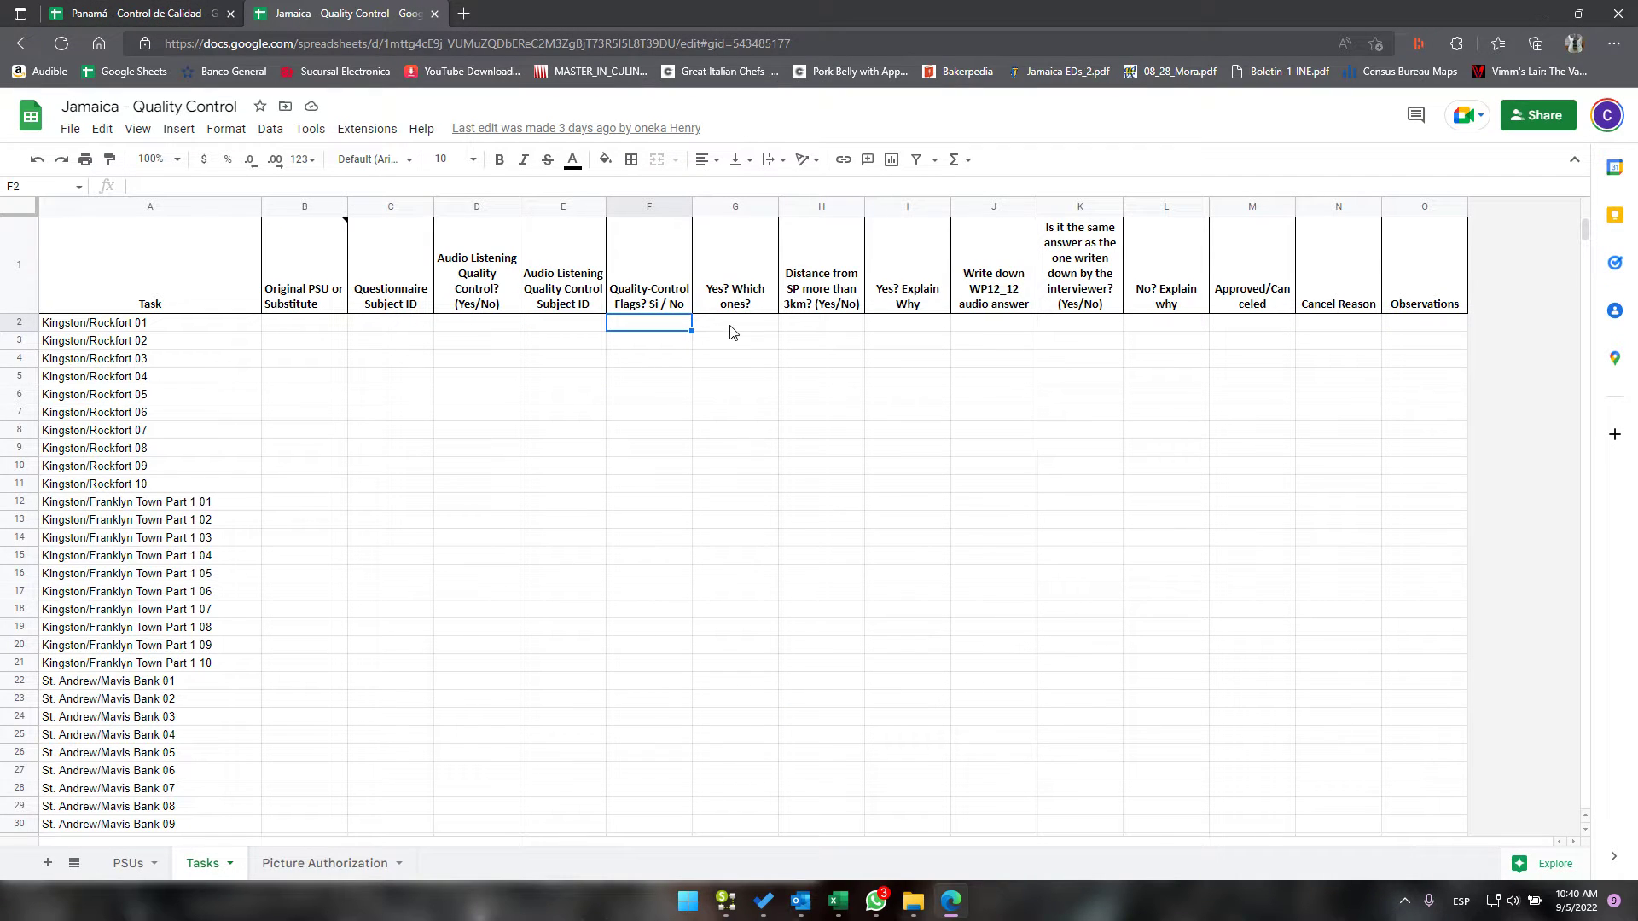
{"action": "key", "text": "alt+Tab"}
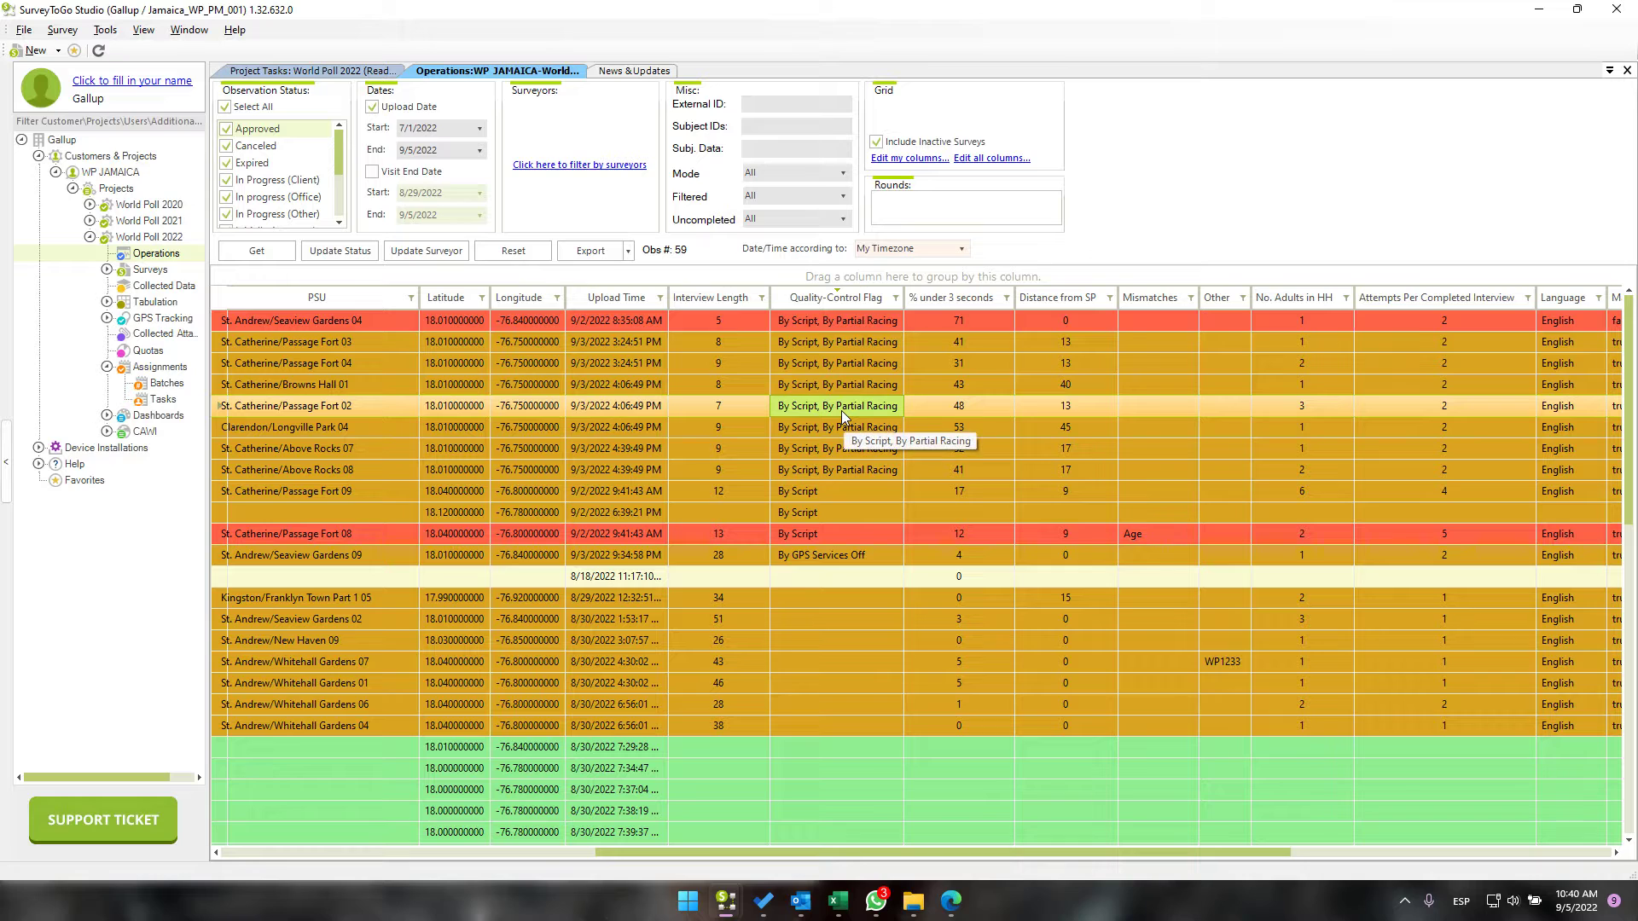
{"action": "key", "text": "alt+Tab"}
{"action": "key", "text": "ctrl+v"}
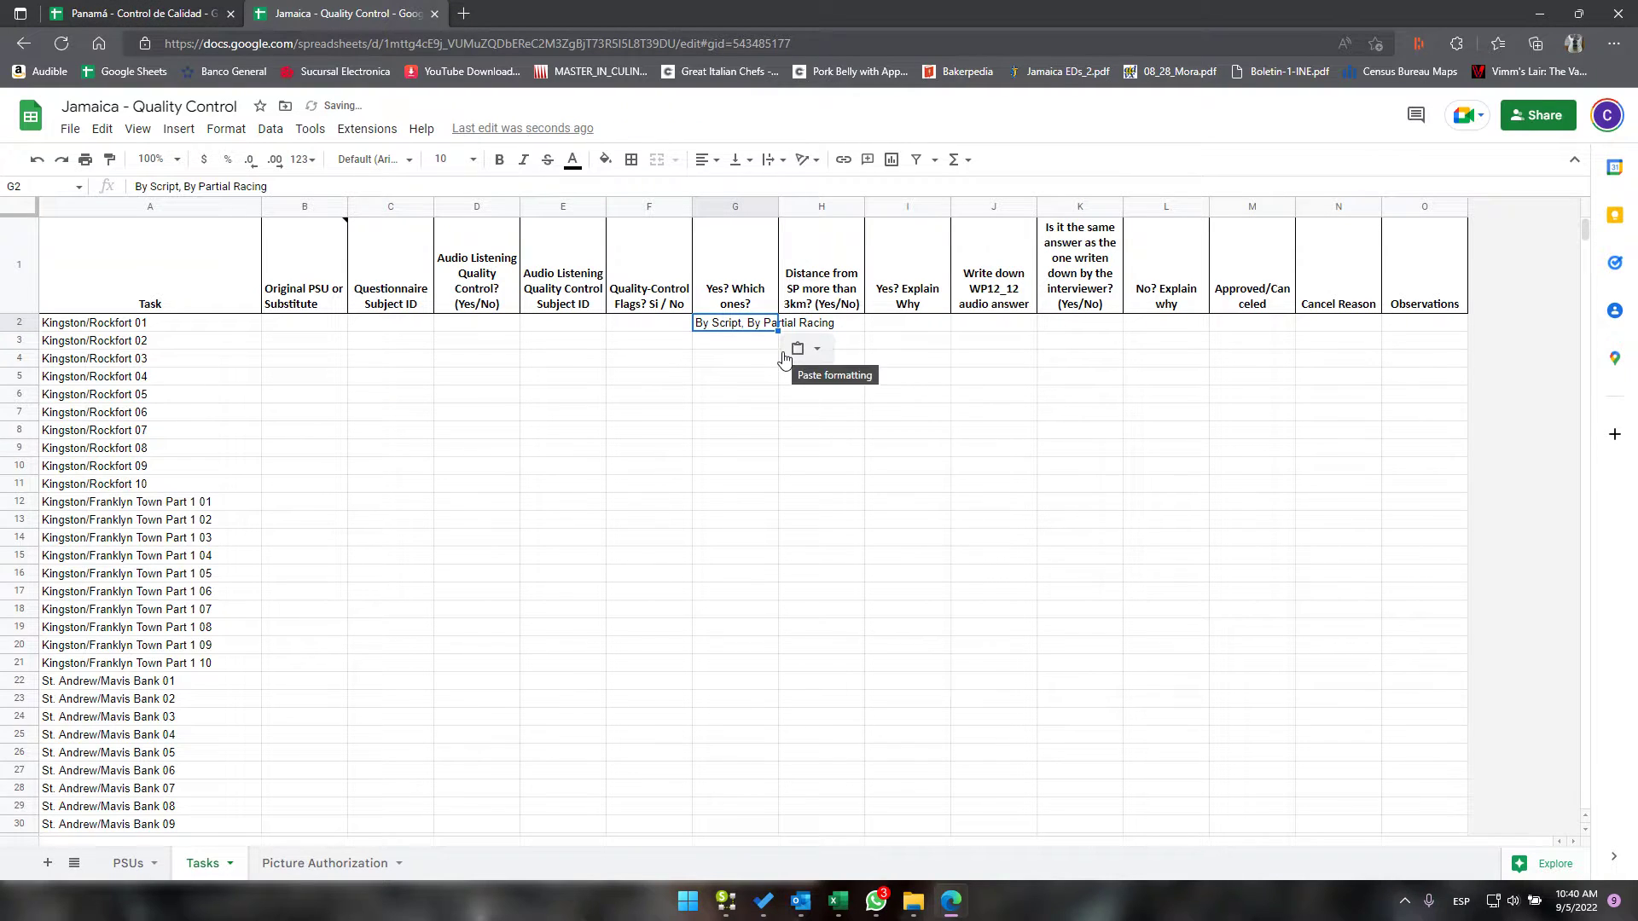
{"action": "key", "text": "ctrl+z"}
Step: Read the Distance from SP header in Tasks and check the matching distance for St. Catherine/Passage Fort 02 in SurveyToGo Studio
{"action": "left_click", "coordinate": [821, 288]}
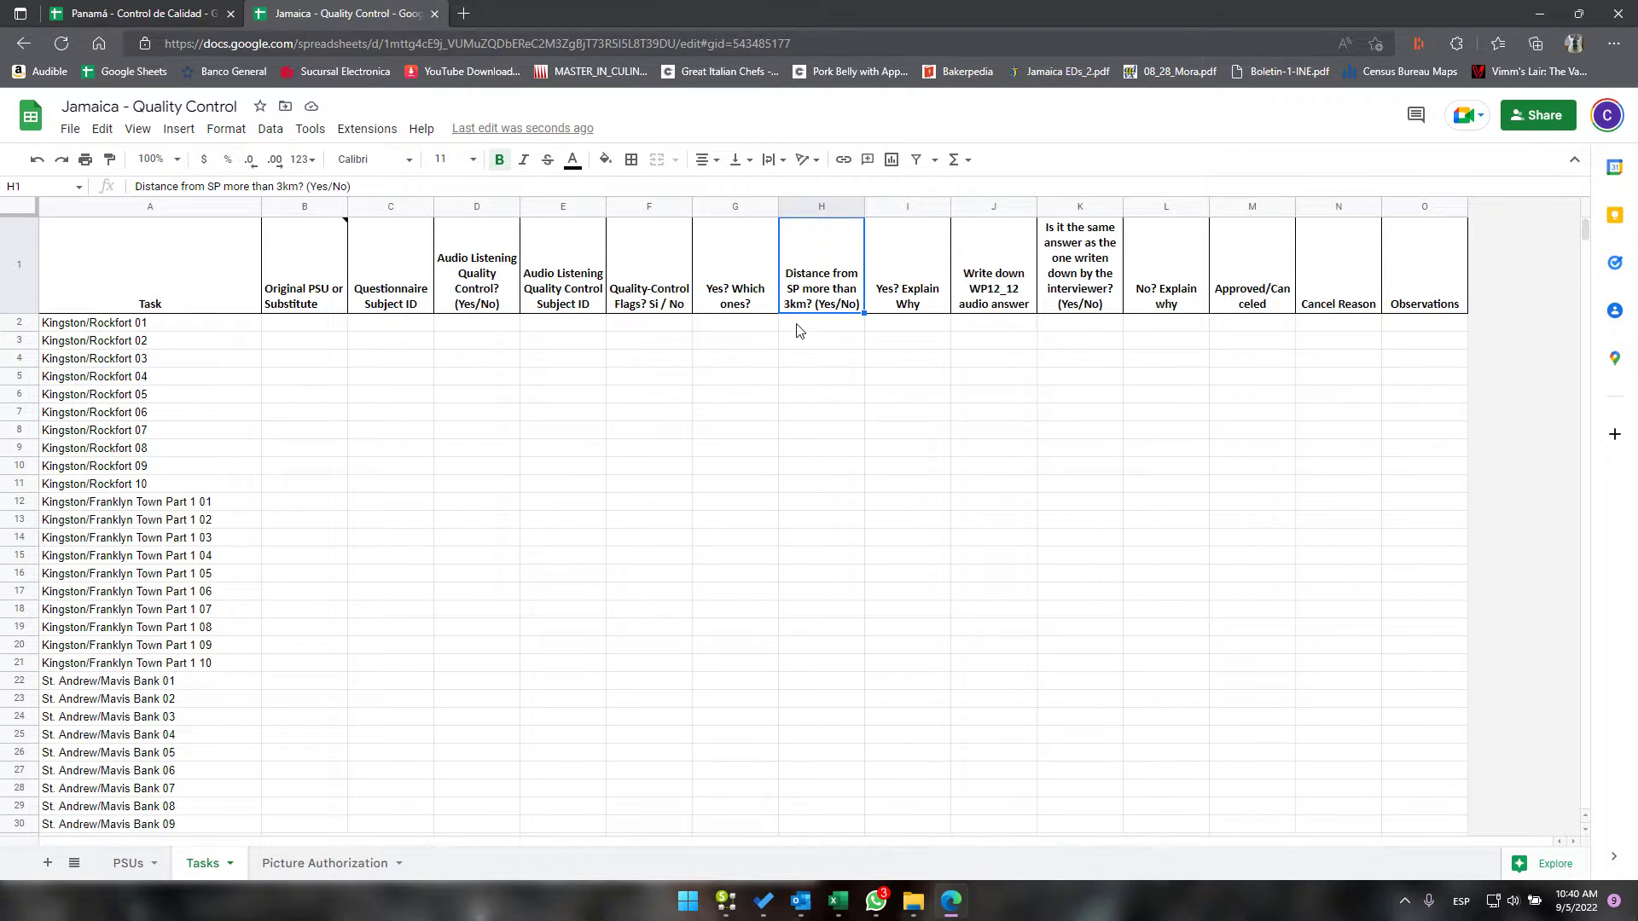
{"action": "key", "text": "alt+Tab"}
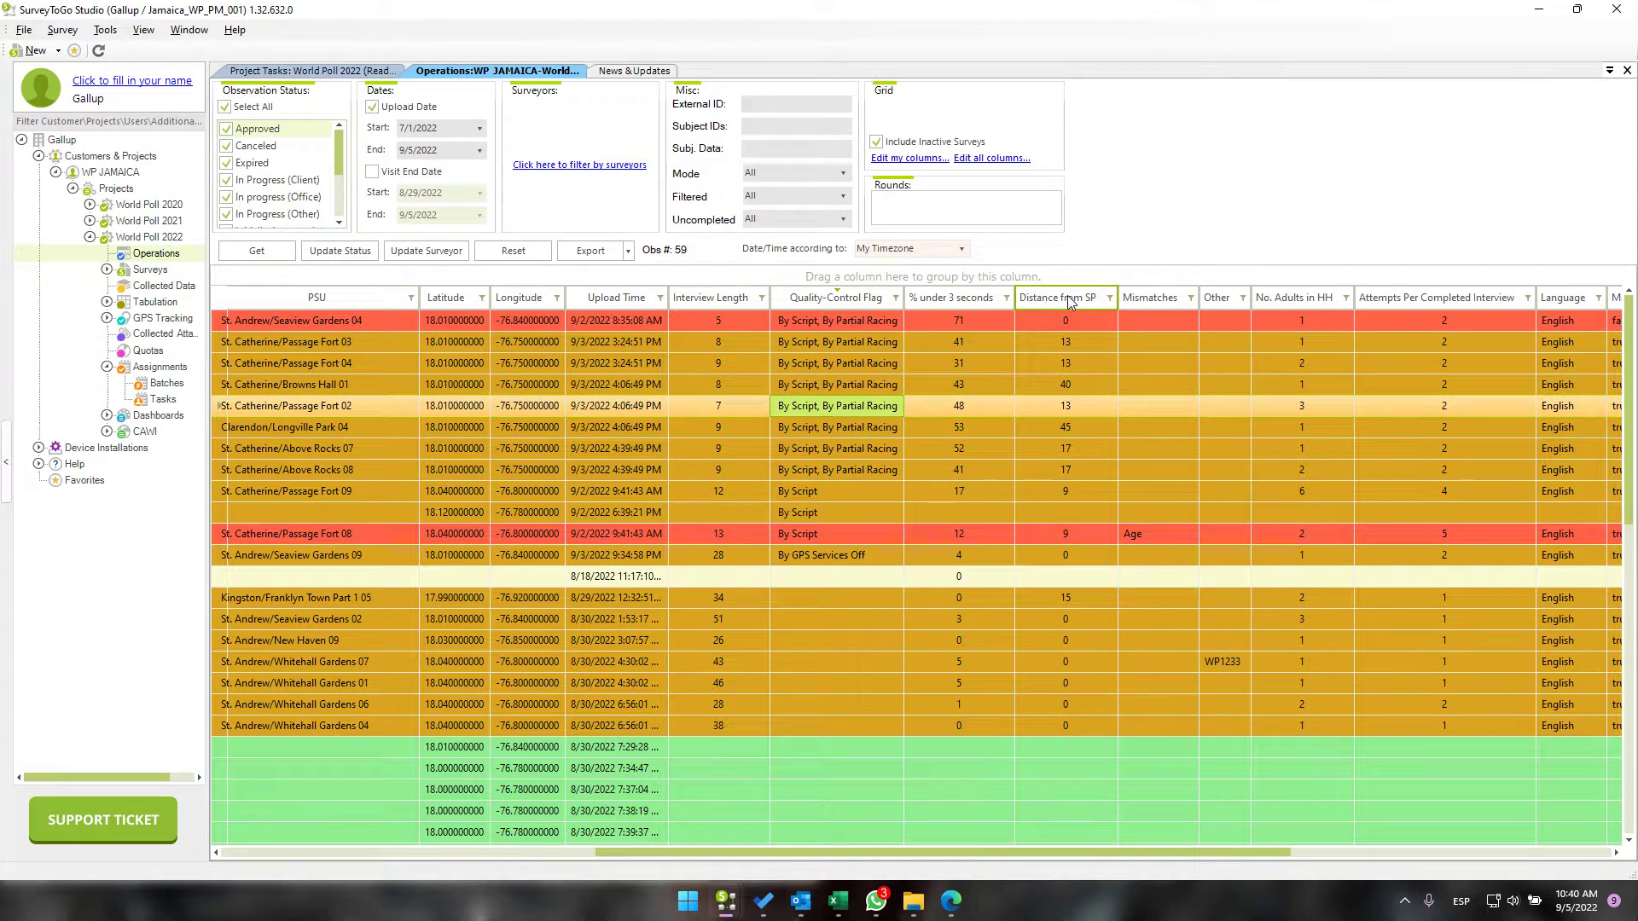
{"action": "left_click", "coordinate": [1062, 407]}
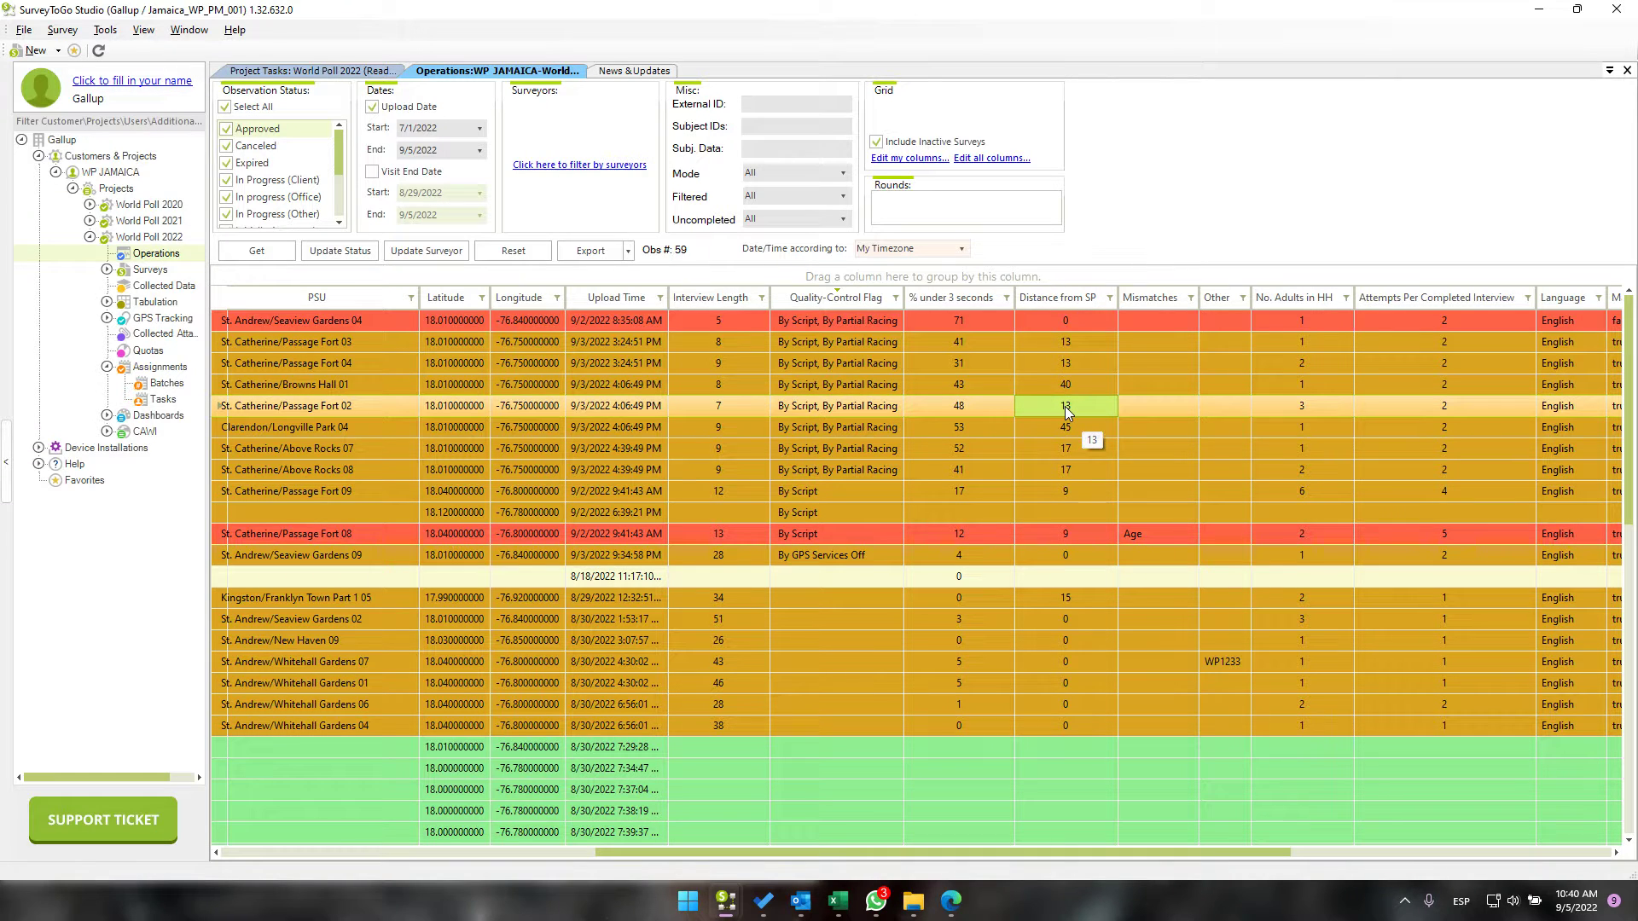
Step: Enter "Yes" under "Distance from SP more than 3km?" for Kingston/Rockfort 01 in the Tasks sheet
{"action": "key", "text": "alt+Tab"}
{"action": "left_click", "coordinate": [814, 324]}
{"action": "type", "text": "Yes"}
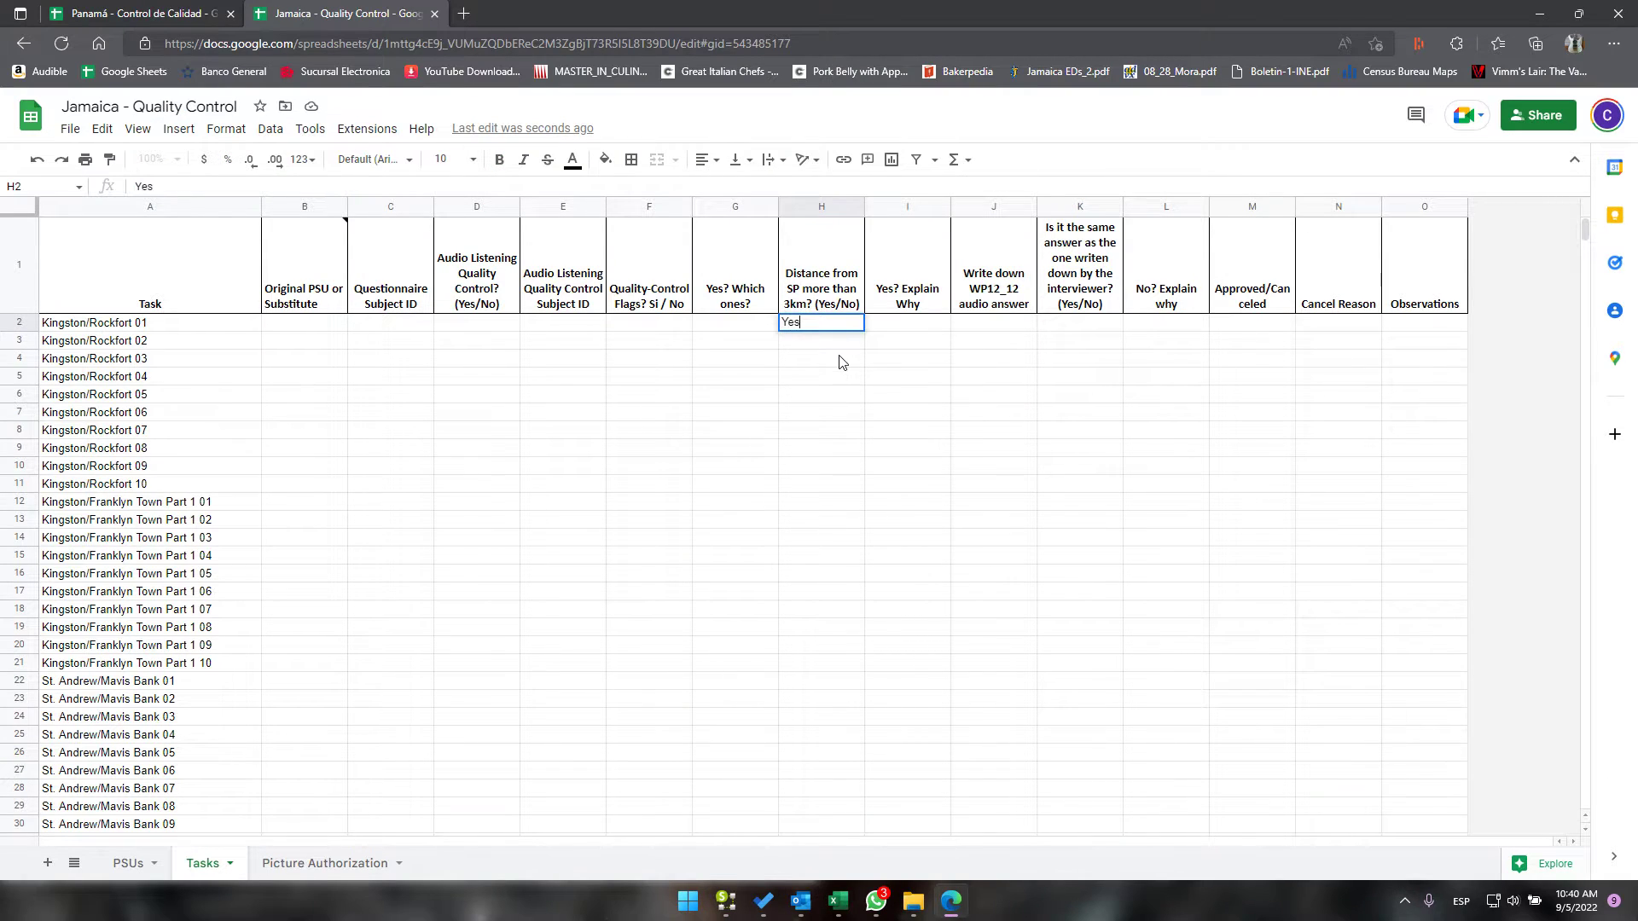
{"action": "key", "text": "Return"}
{"action": "left_click", "coordinate": [828, 327]}
Step: Enter "It was a substitute PSU" under "Yes? Explain Why" for Kingston/Rockfort 01
{"action": "left_click", "coordinate": [916, 332]}
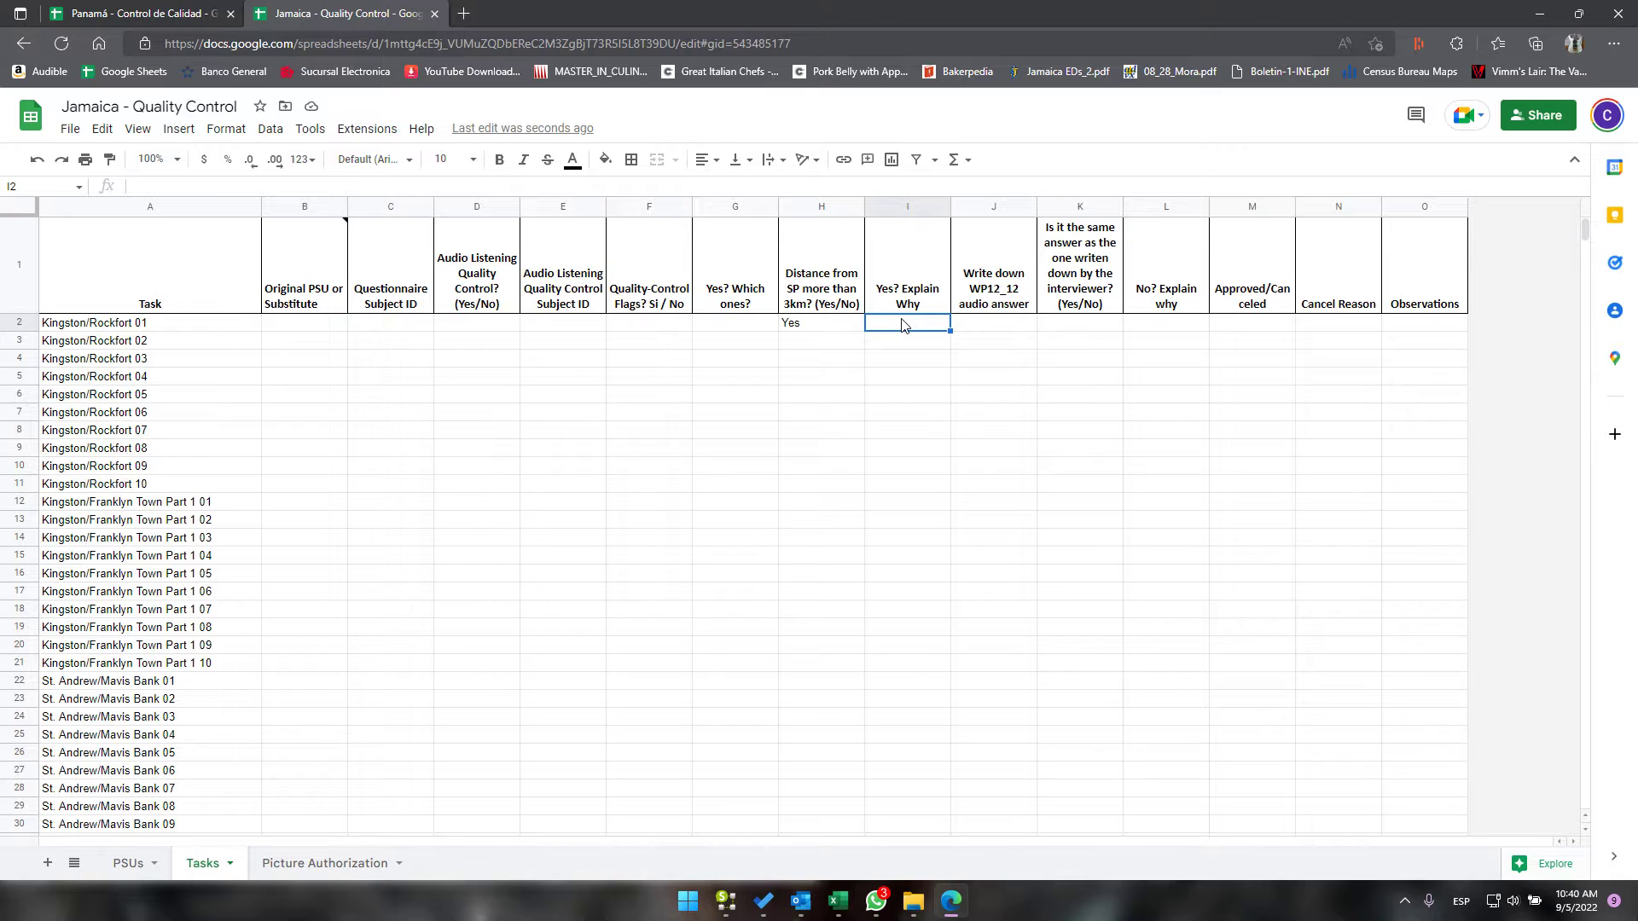
{"action": "type", "text": "It was a substitute PSU"}
{"action": "key", "text": "Return"}
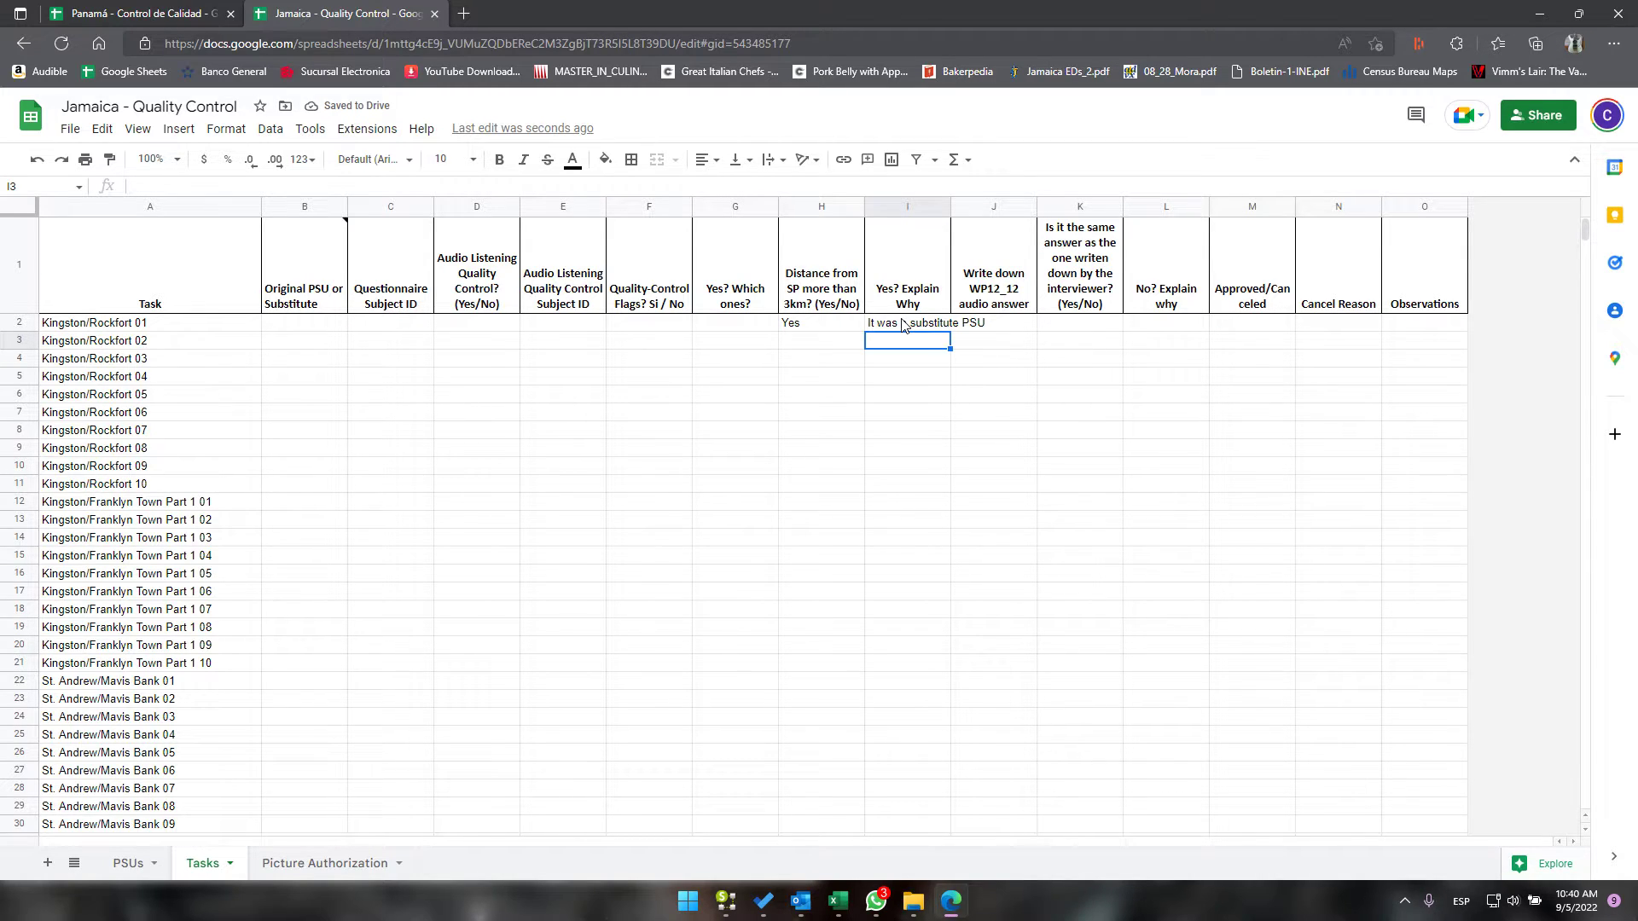
{"action": "left_click", "coordinate": [904, 324]}
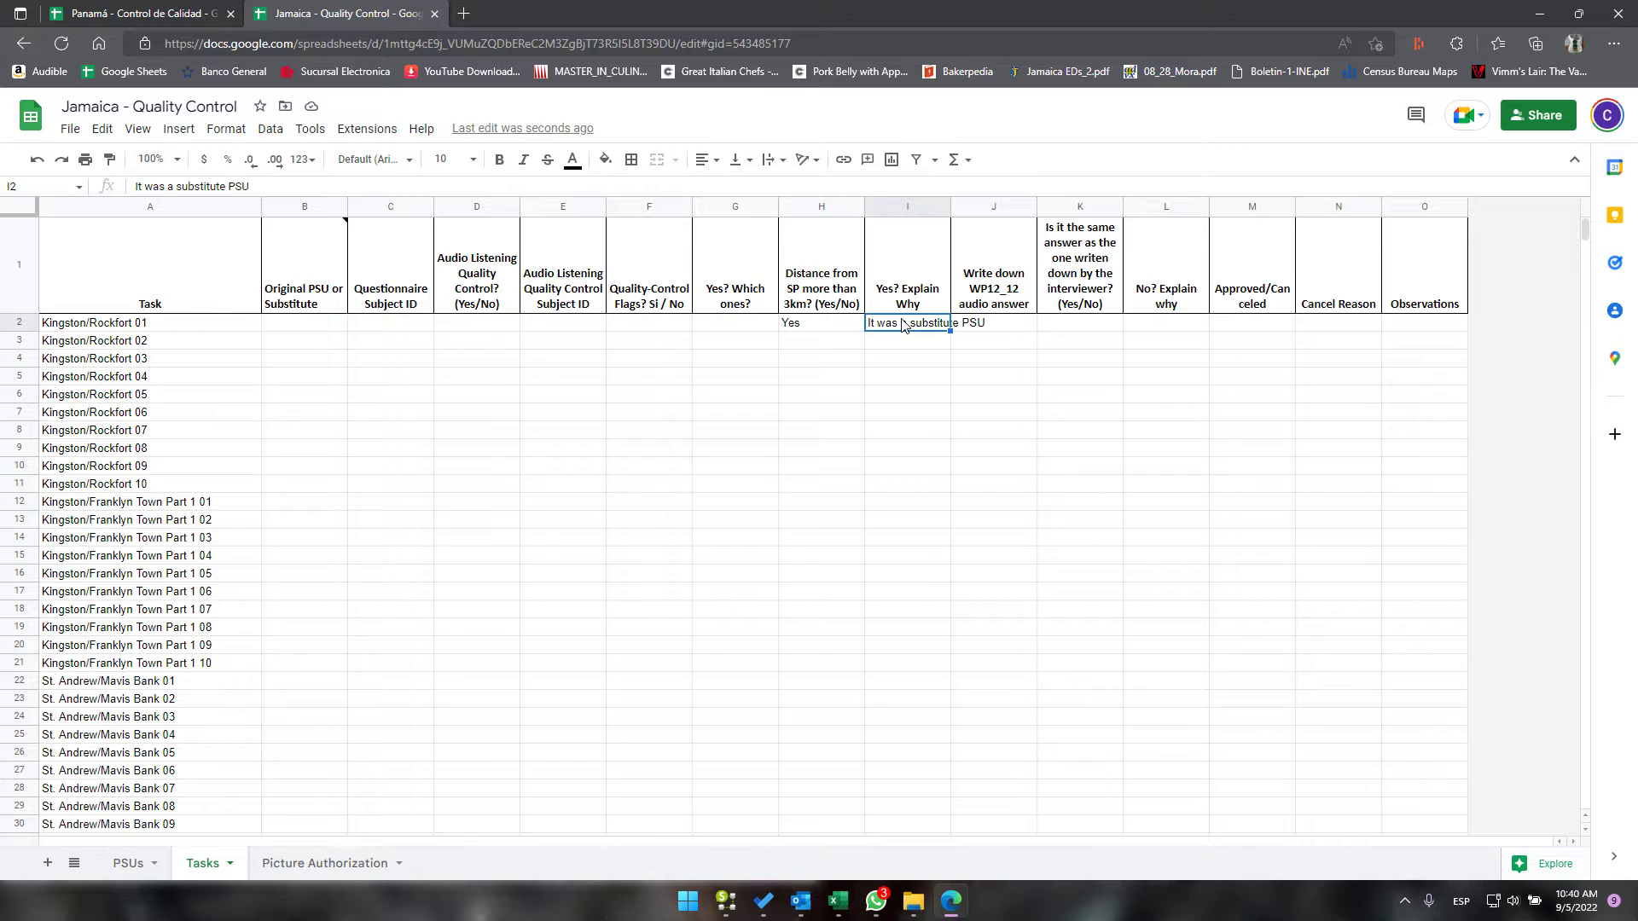
Step: Clear the example distance answer and its explanation from the Kingston/Rockfort 01 row
{"action": "left_click", "coordinate": [822, 331]}
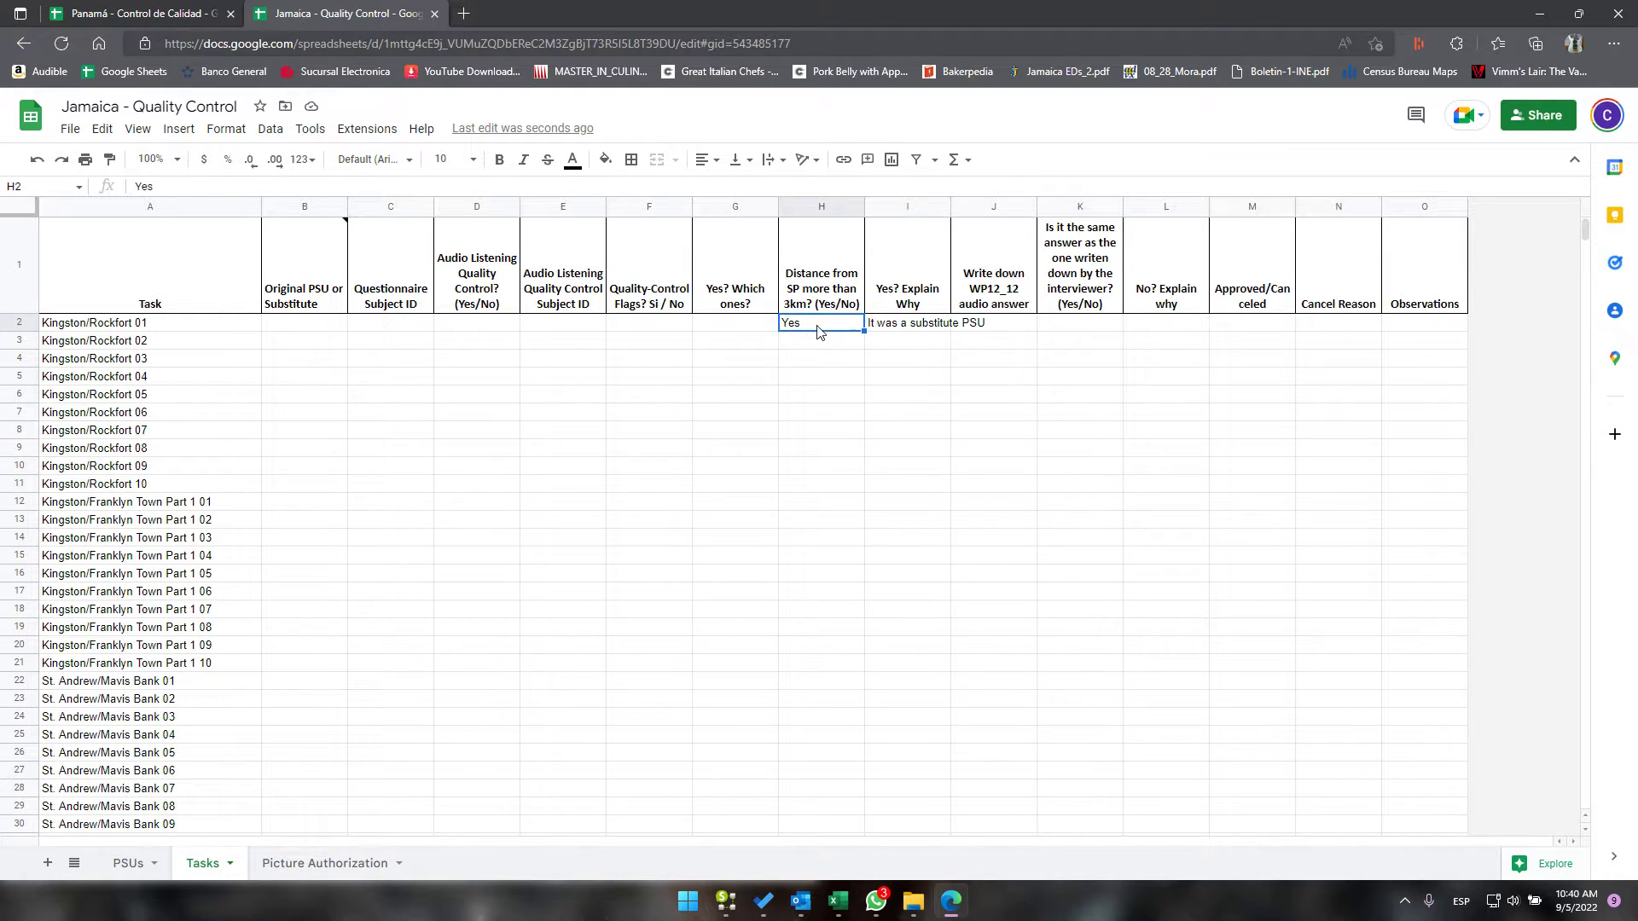
{"action": "left_click", "coordinate": [888, 331]}
{"action": "key", "text": "Delete"}
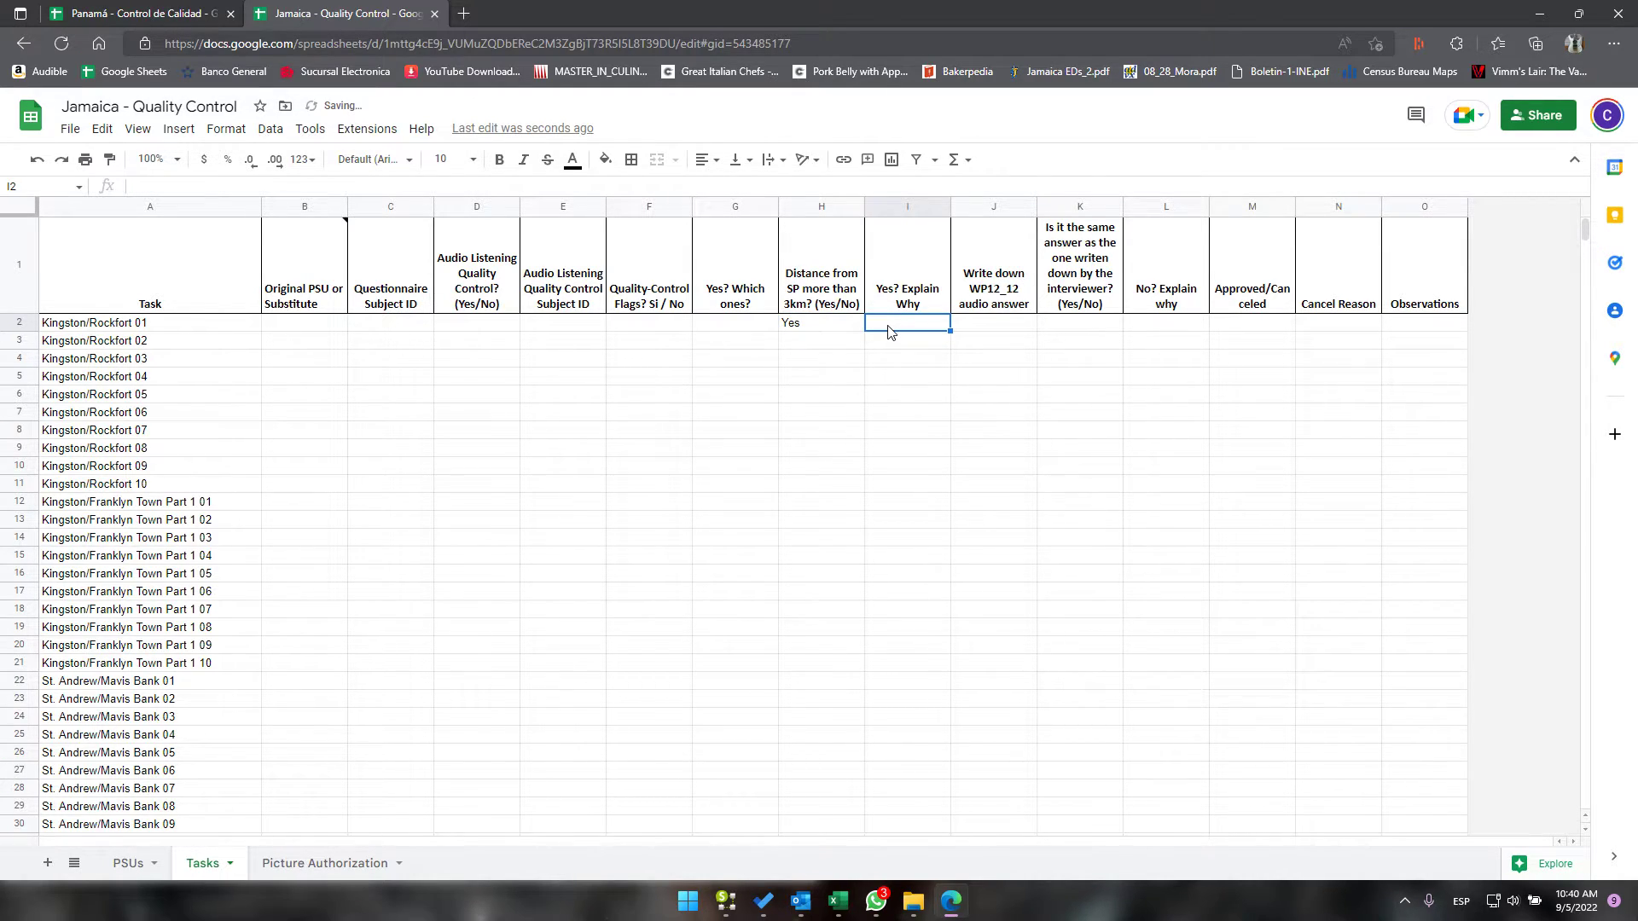
{"action": "left_click", "coordinate": [825, 333]}
{"action": "key", "text": "Delete"}
Step: Review the audio answer and same-answer headers, and copy the variable name WP12_12 from the audio answer header
{"action": "left_click", "coordinate": [975, 338]}
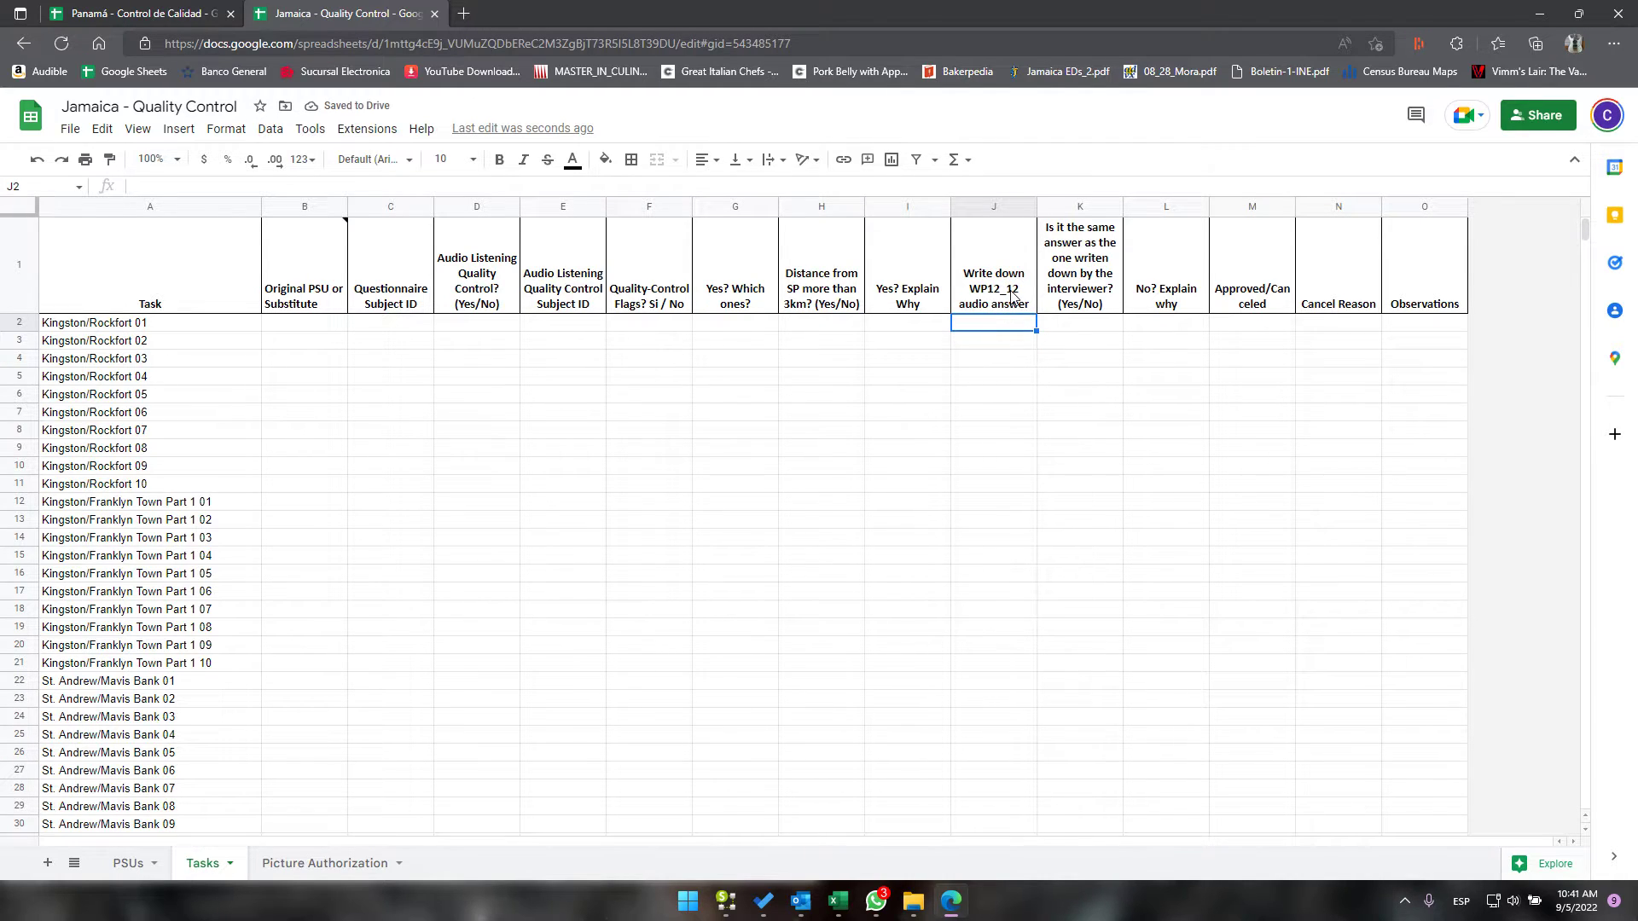
{"action": "left_click", "coordinate": [1055, 261]}
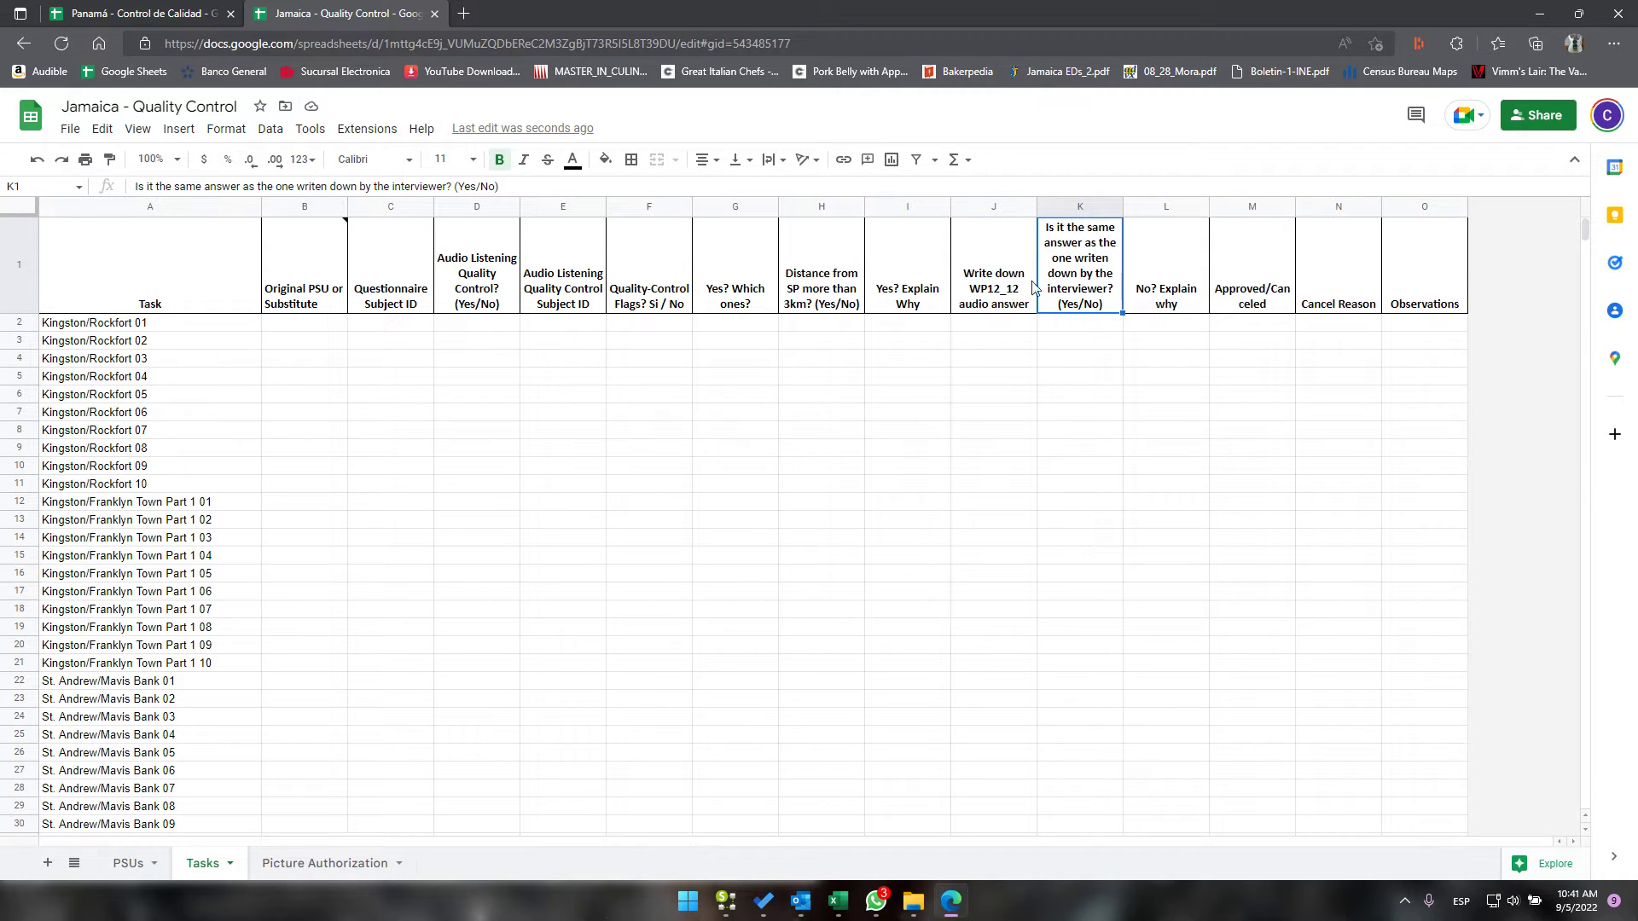
{"action": "left_click", "coordinate": [995, 281]}
{"action": "left_click_drag", "start_coordinate": [193, 187], "coordinate": [239, 190]}
{"action": "key", "text": "ctrl+c"}
{"action": "key", "text": "Return"}
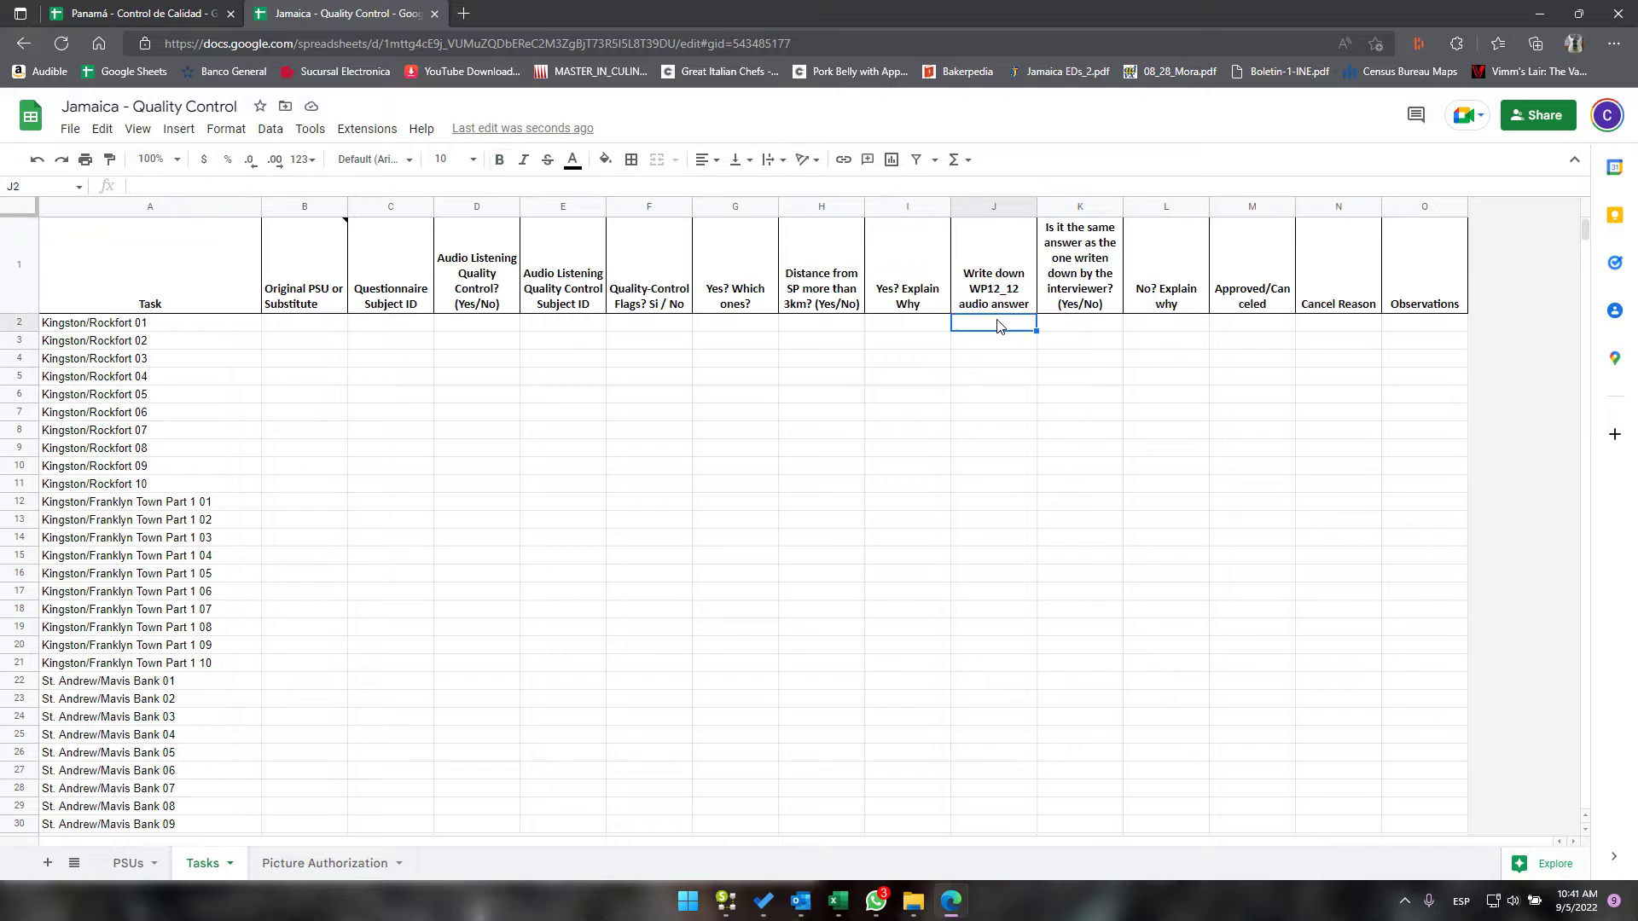
Step: Open the St. Catherine/Passage Fort 02 observation's details in SurveyToGo Studio
{"action": "key", "text": "alt+Tab"}
{"action": "left_click", "coordinate": [569, 406]}
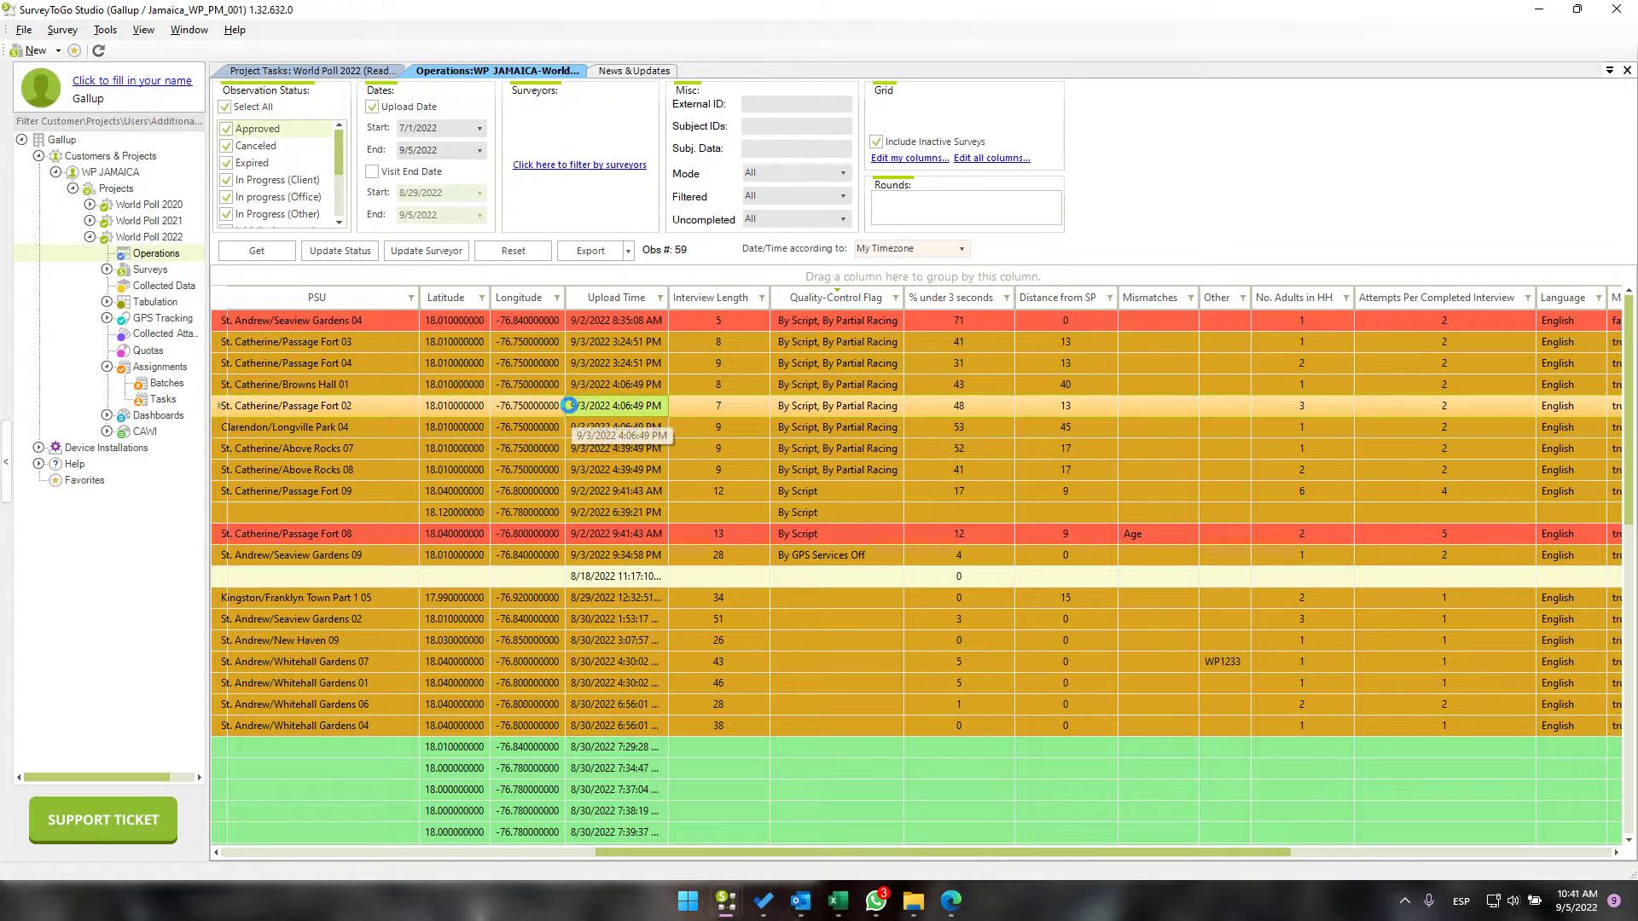
{"action": "double_click", "coordinate": [569, 406]}
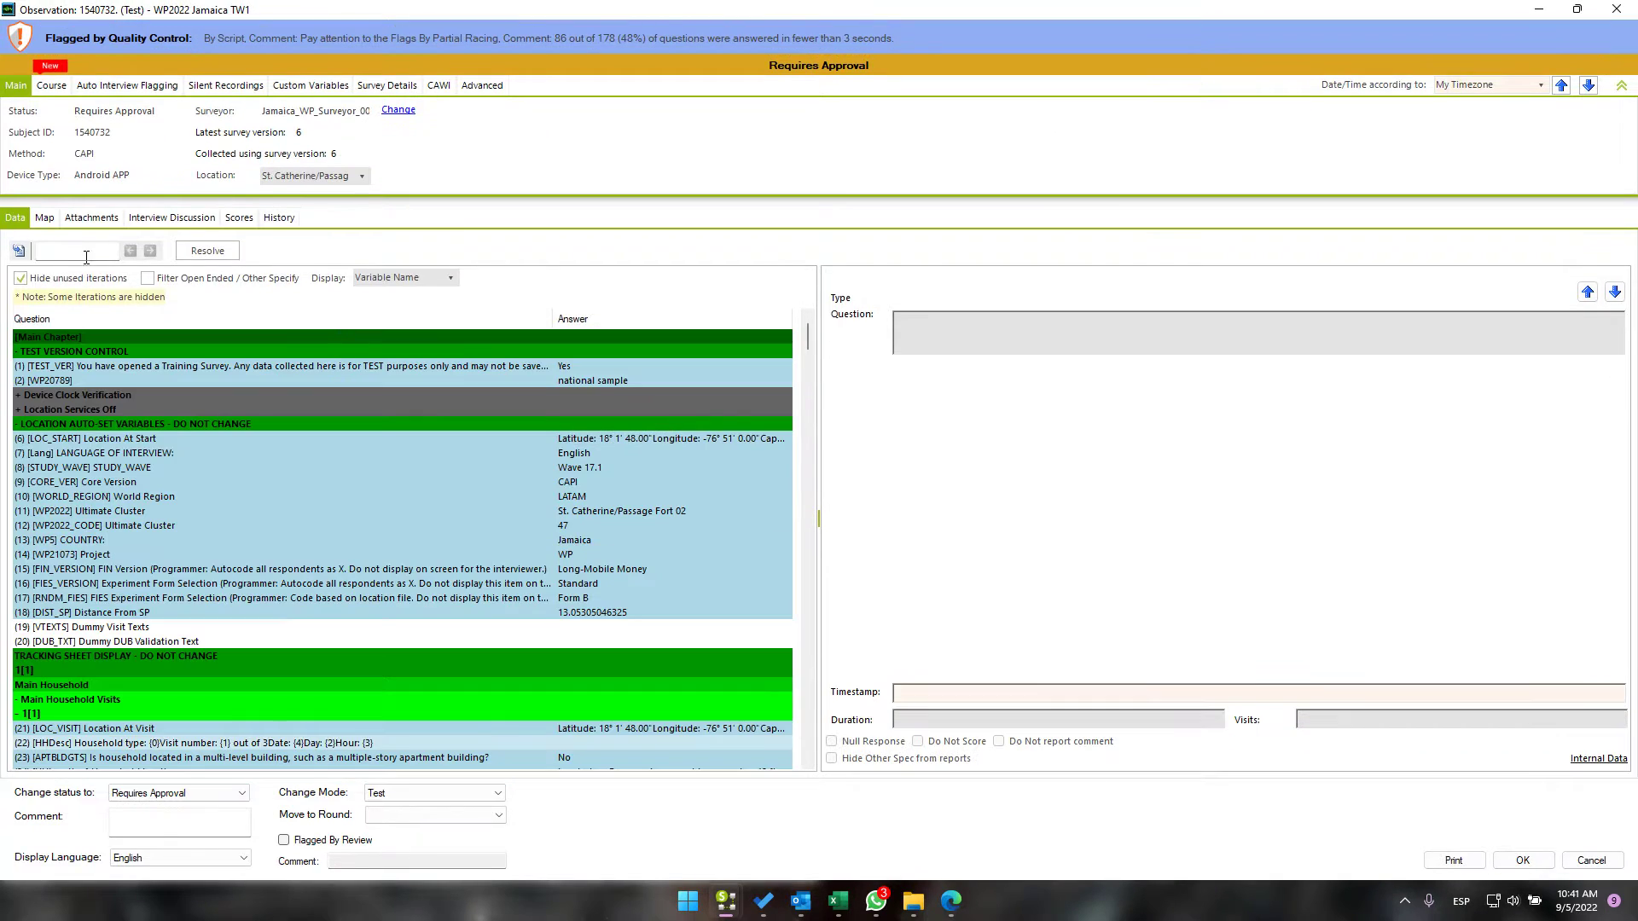
Step: Search the observation's questions for WP12_12, and select the WP12_2 question about household members age 15 or older
{"action": "left_click", "coordinate": [77, 251]}
{"action": "key", "text": "ctrl+v"}
{"action": "left_click", "coordinate": [150, 250]}
{"action": "left_click", "coordinate": [876, 501]}
{"action": "left_click", "coordinate": [110, 253]}
{"action": "left_click_drag", "start_coordinate": [806, 336], "coordinate": [789, 424]}
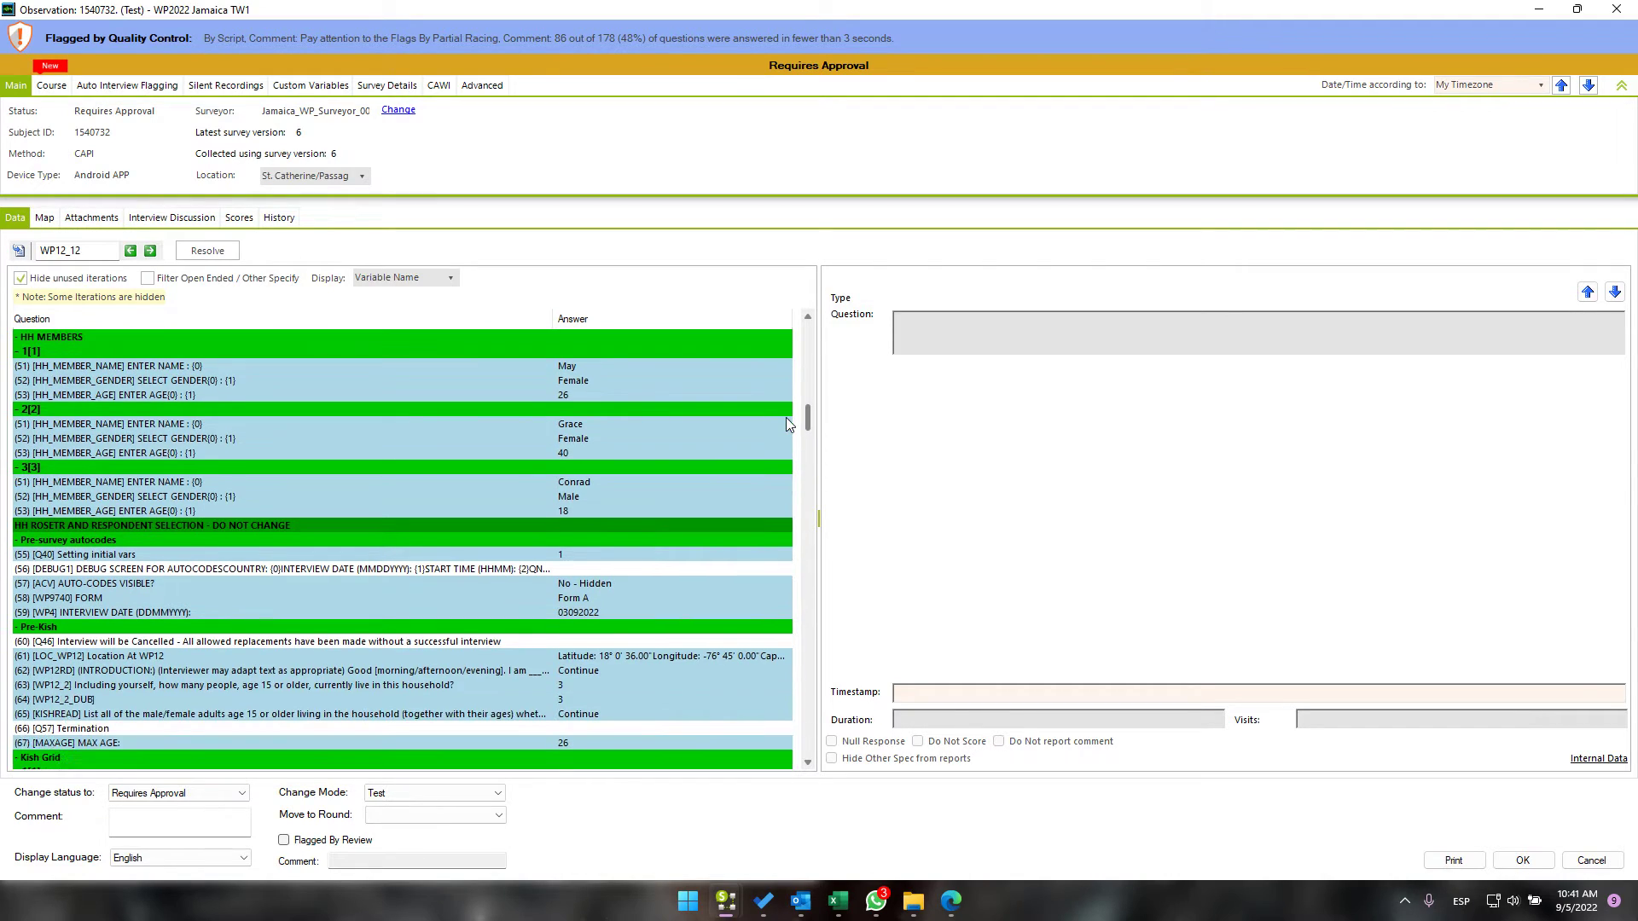
{"action": "left_click", "coordinate": [206, 687]}
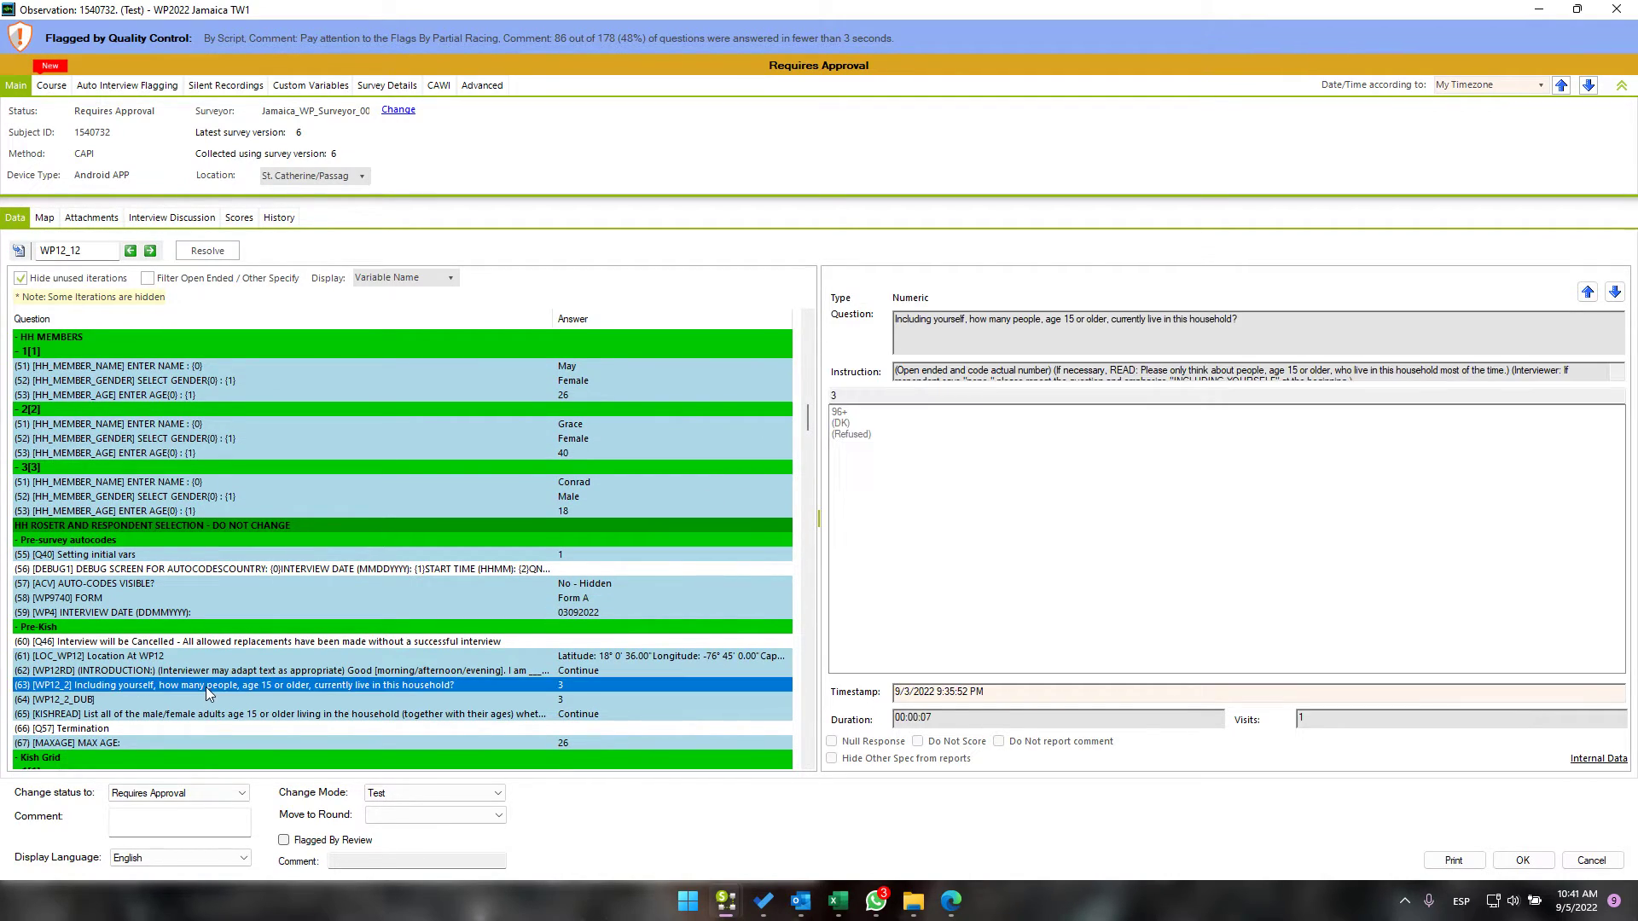
{"action": "scroll", "coordinate": [206, 690], "scroll_direction": "down", "scroll_amount": 3}
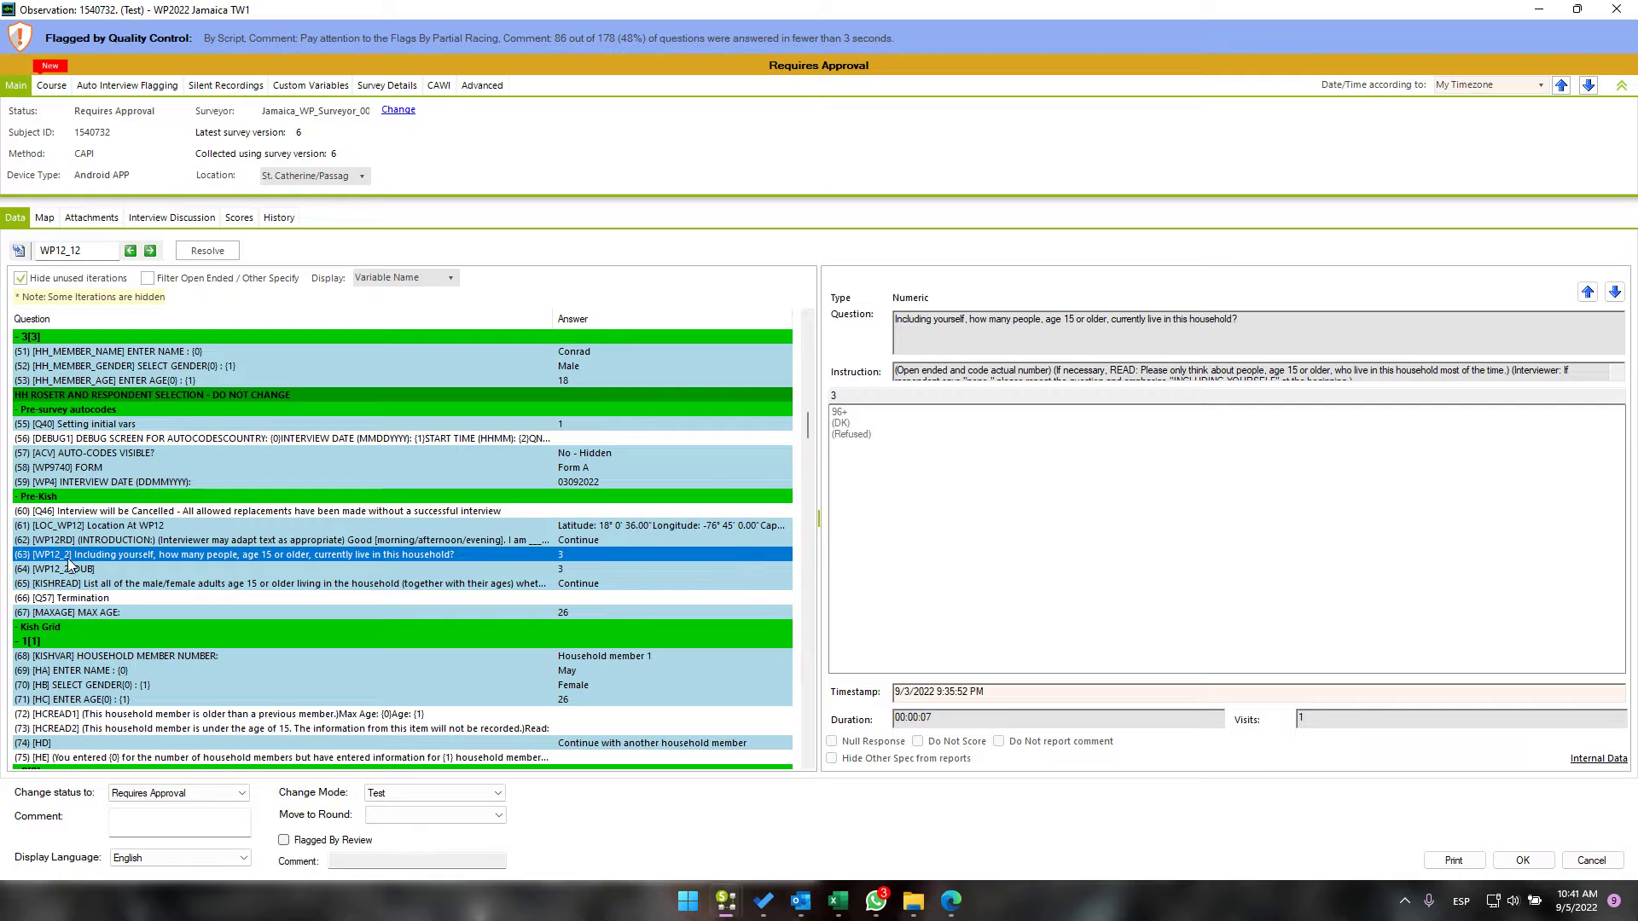
Step: In the Jamaica Tasks sheet, correct the audio answer header's variable to WP12_2 and enter 3 under it for Kingston/Rockfort 01
{"action": "key", "text": "alt+Tab"}
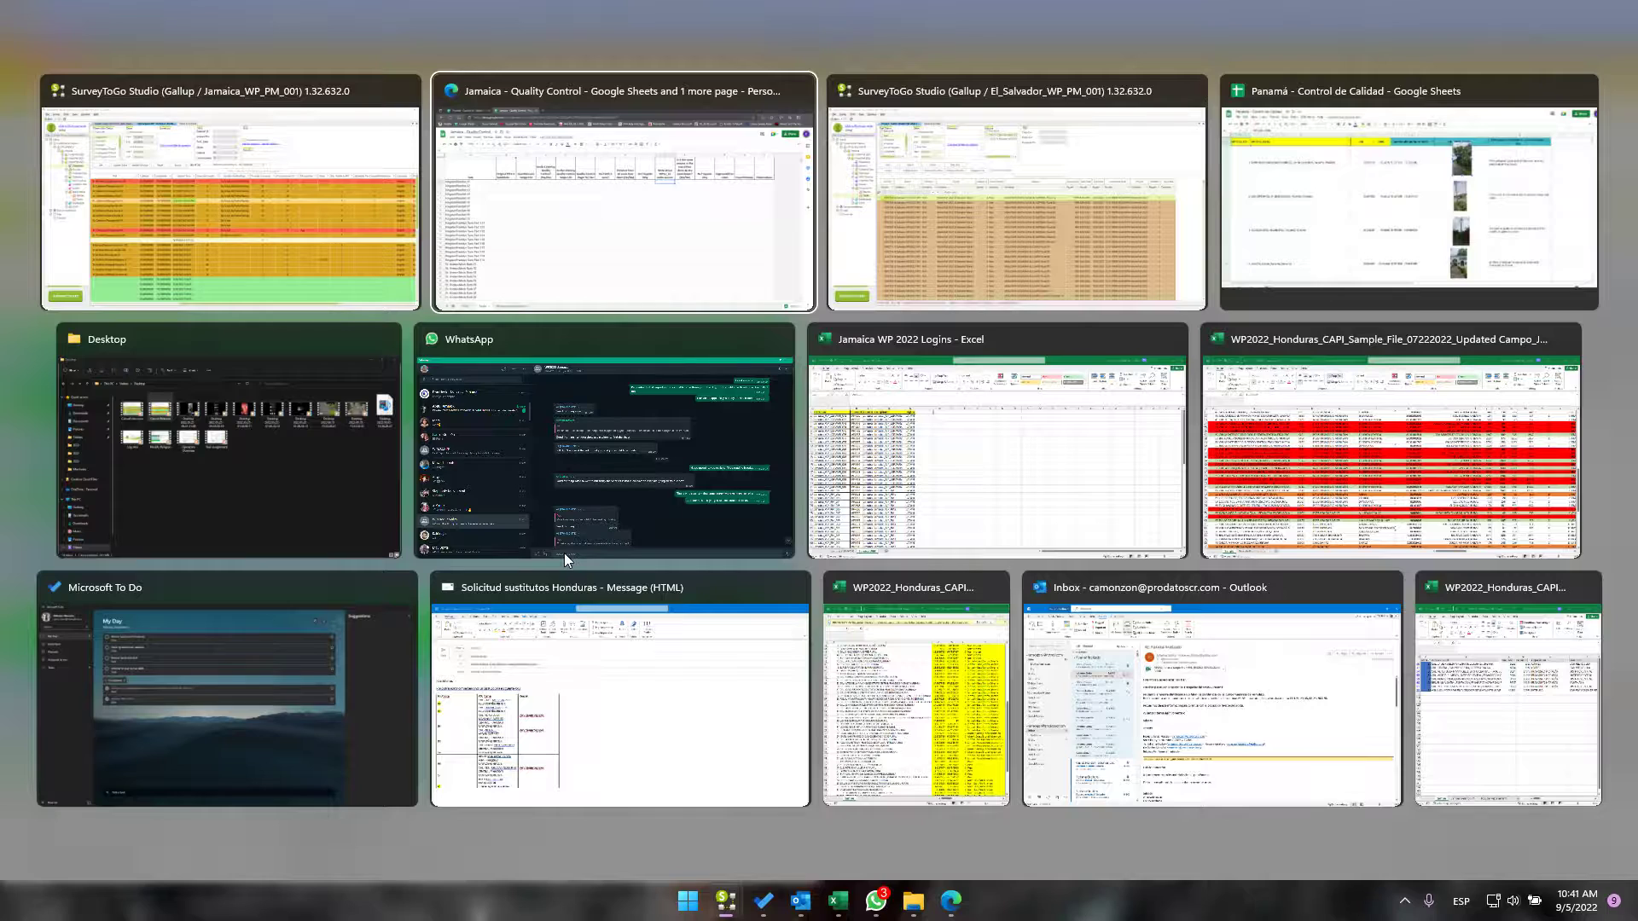
{"action": "key", "text": "alt+Tab"}
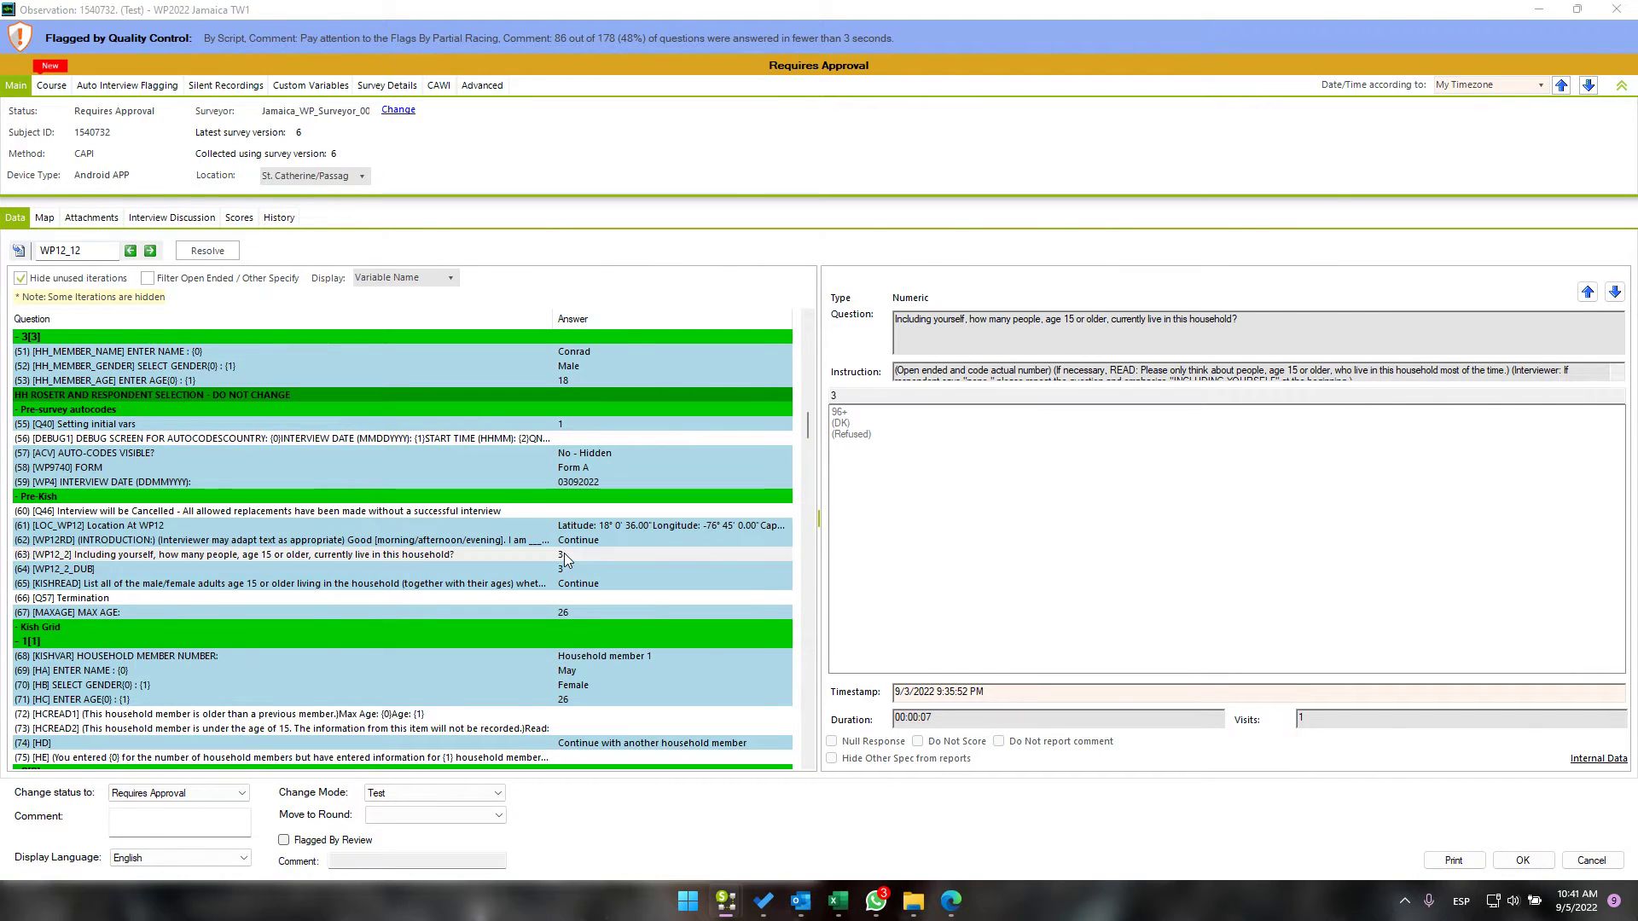
{"action": "double_click", "coordinate": [1022, 292]}
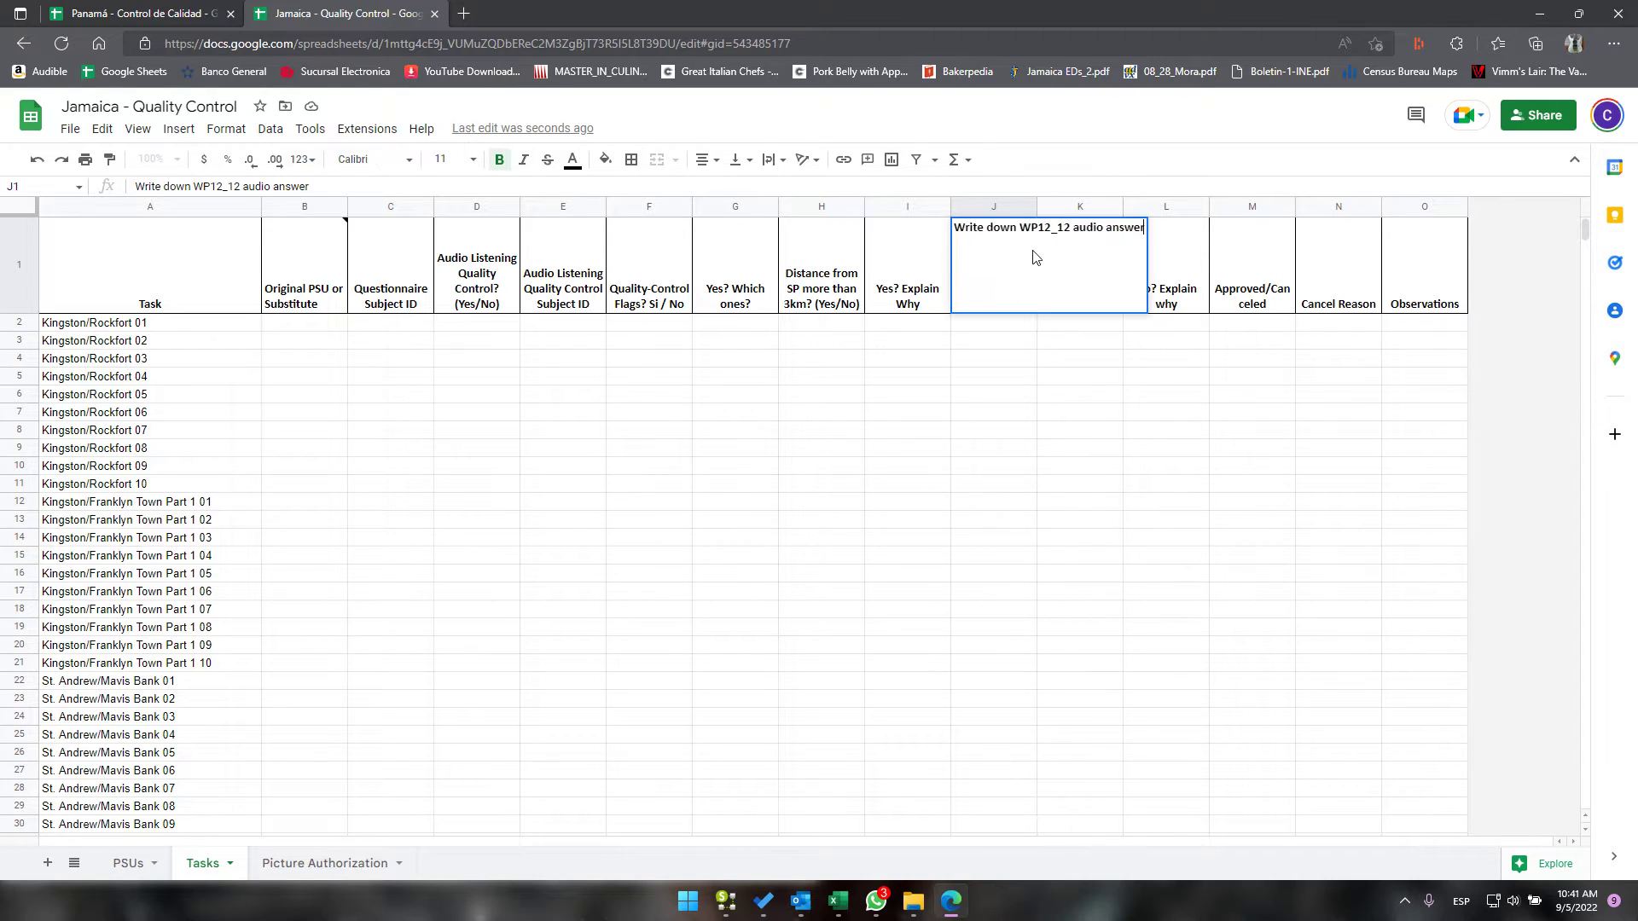
{"action": "left_click", "coordinate": [1065, 227]}
{"action": "key", "text": "BackSpace"}
{"action": "key", "text": "Return"}
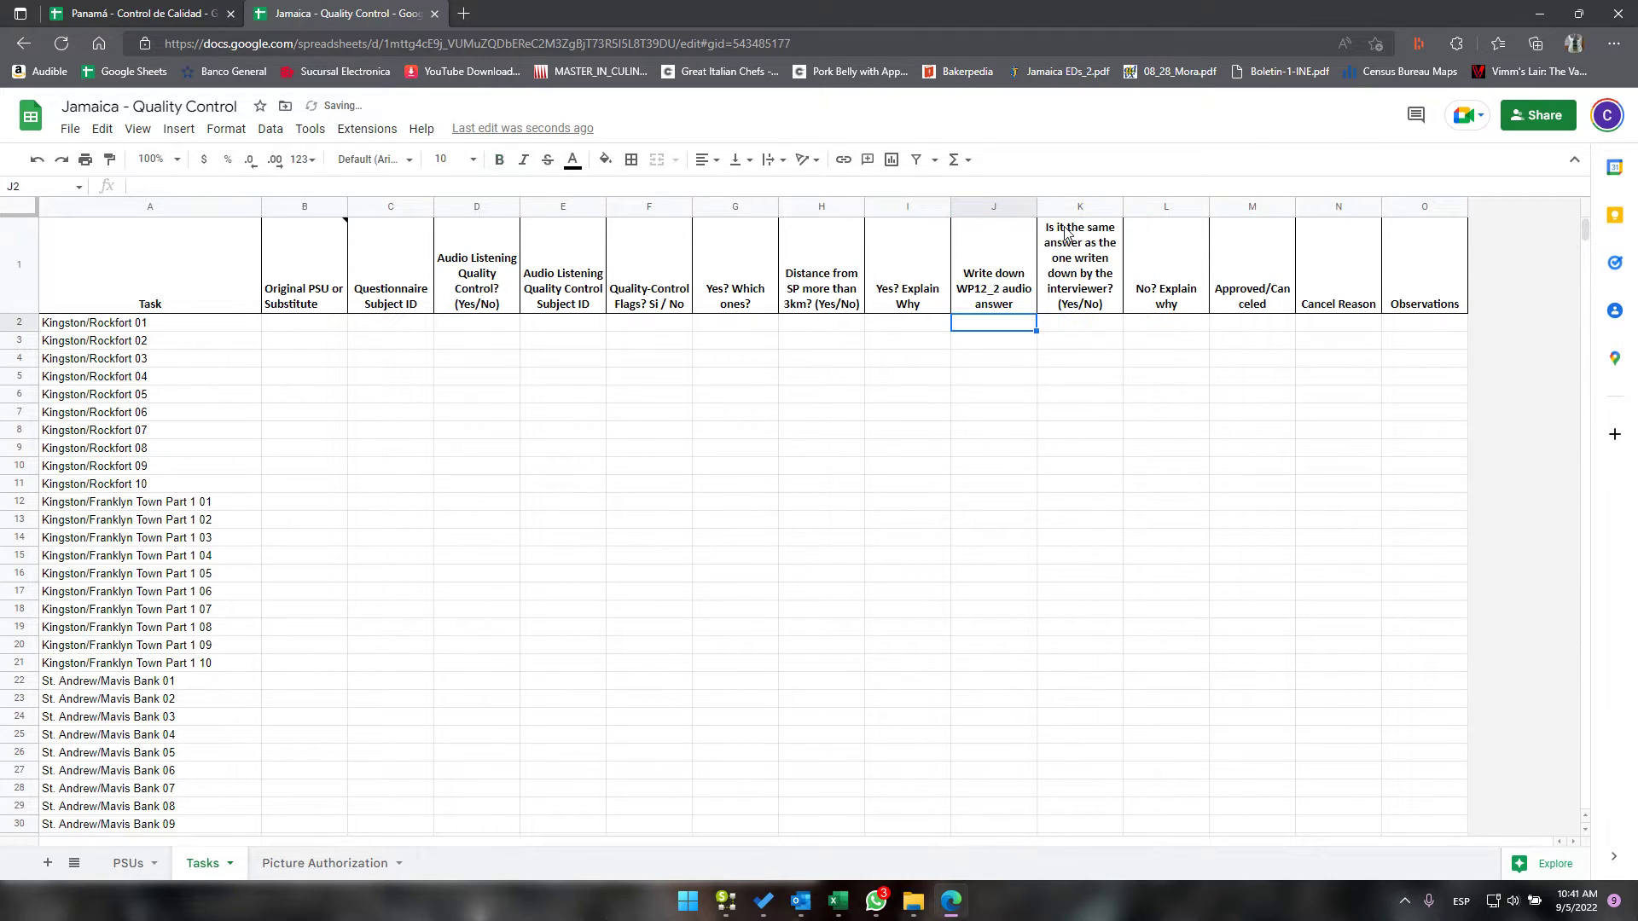
{"action": "type", "text": "3"}
{"action": "left_click", "coordinate": [1066, 330]}
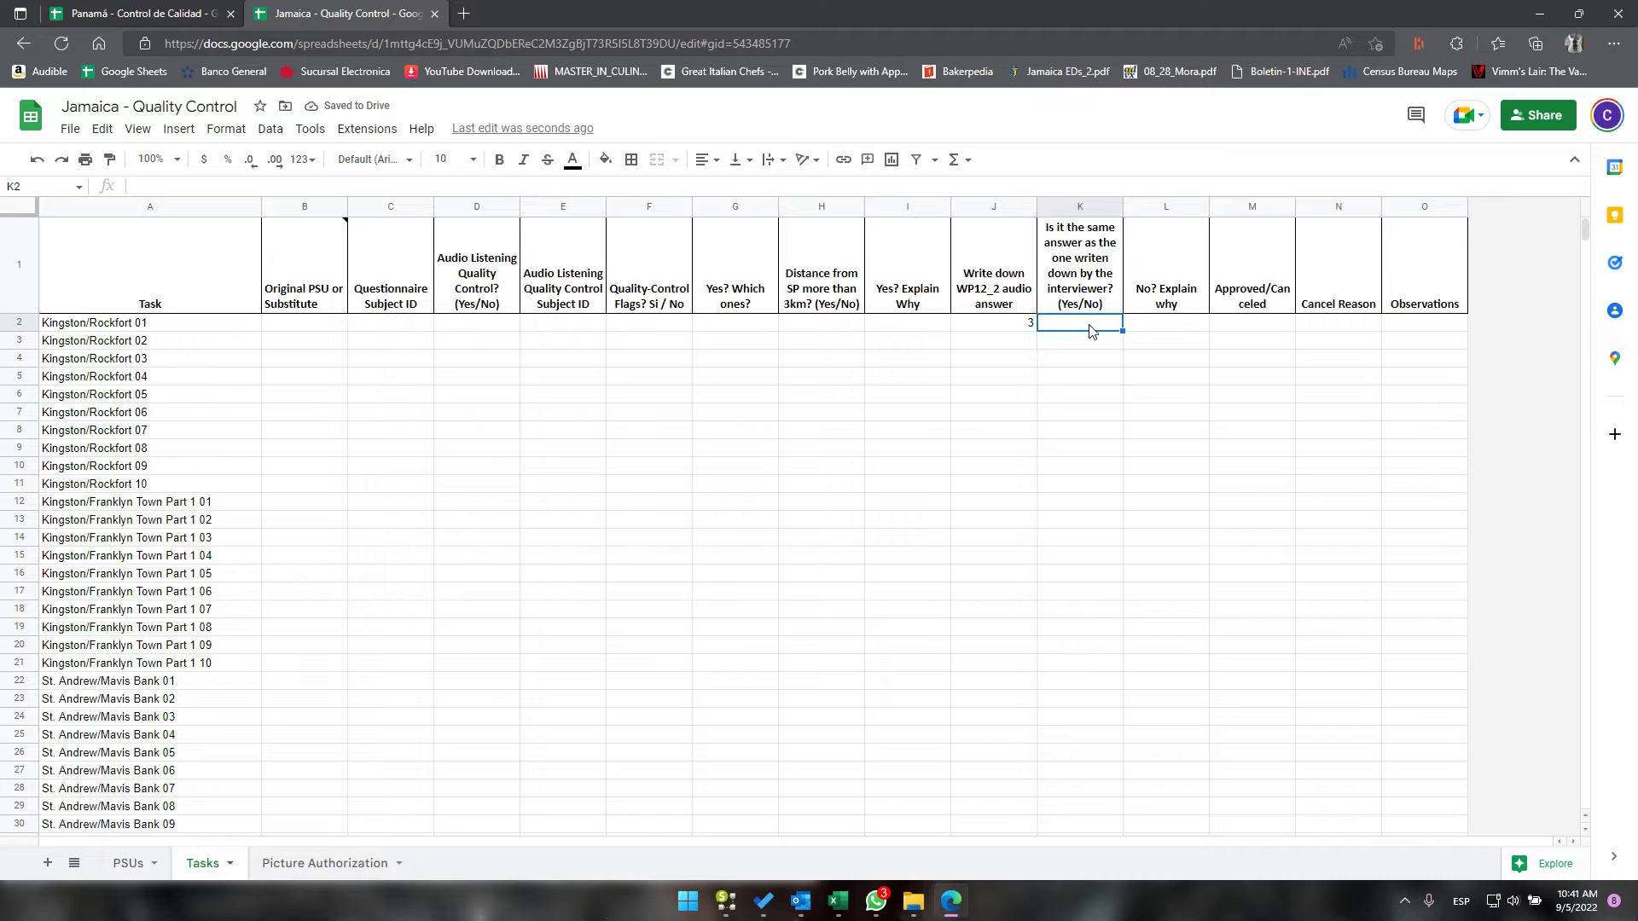
Step: View the observation's WP12_2 audio attachment in SurveyToGo Studio, close the observation, and locate its row in the operations list
{"action": "key", "text": "alt+Tab"}
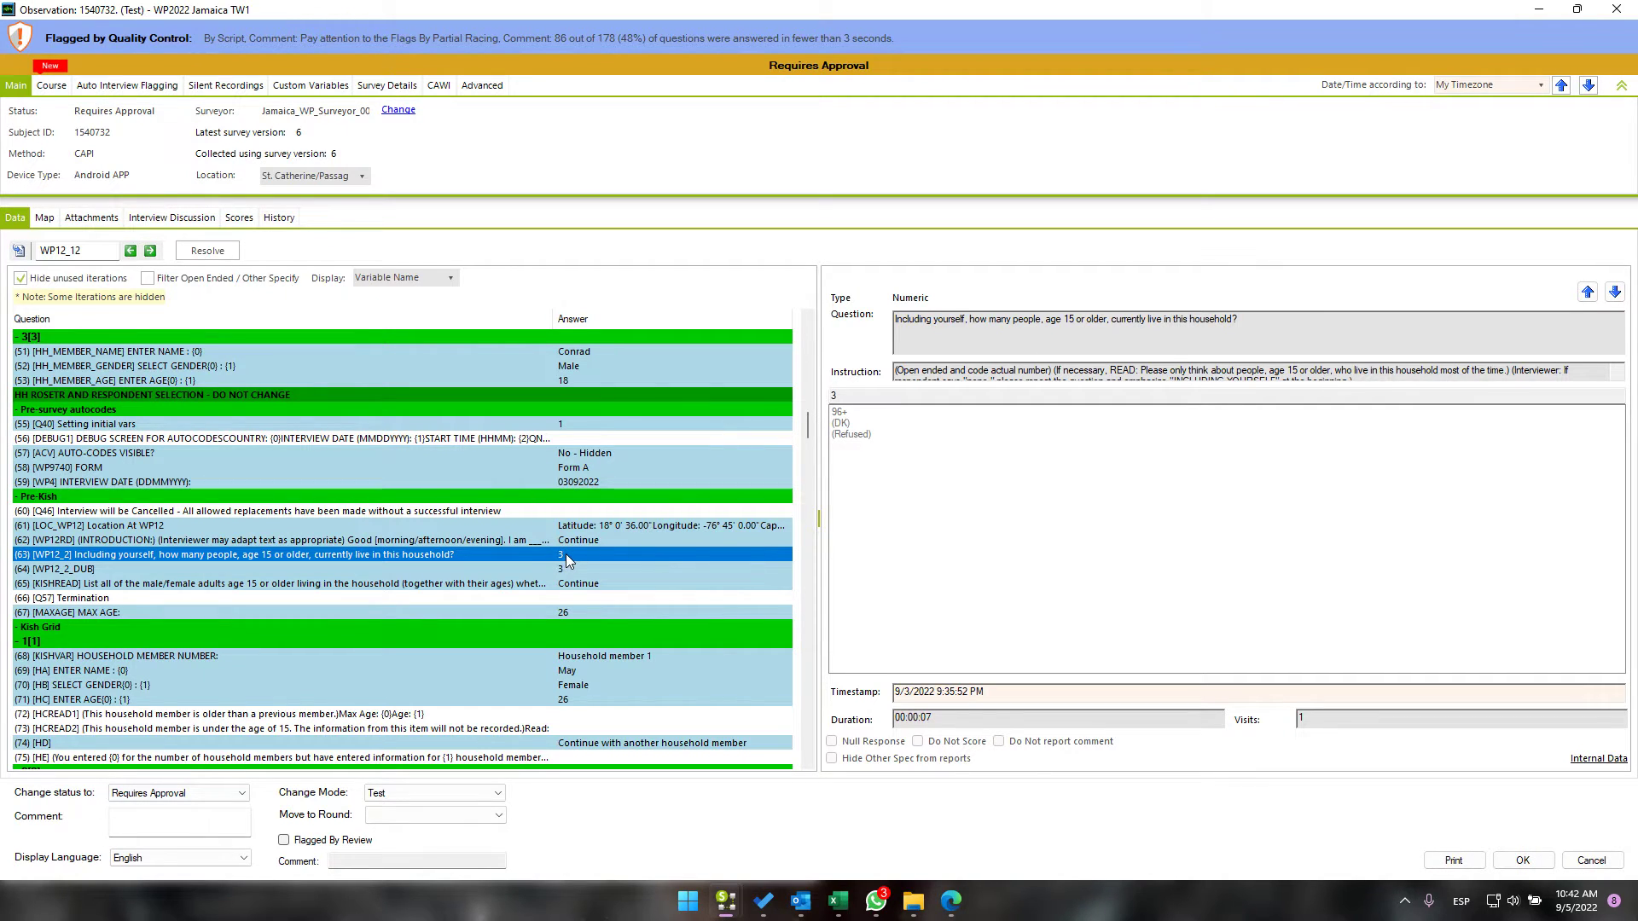
{"action": "left_click", "coordinate": [91, 218]}
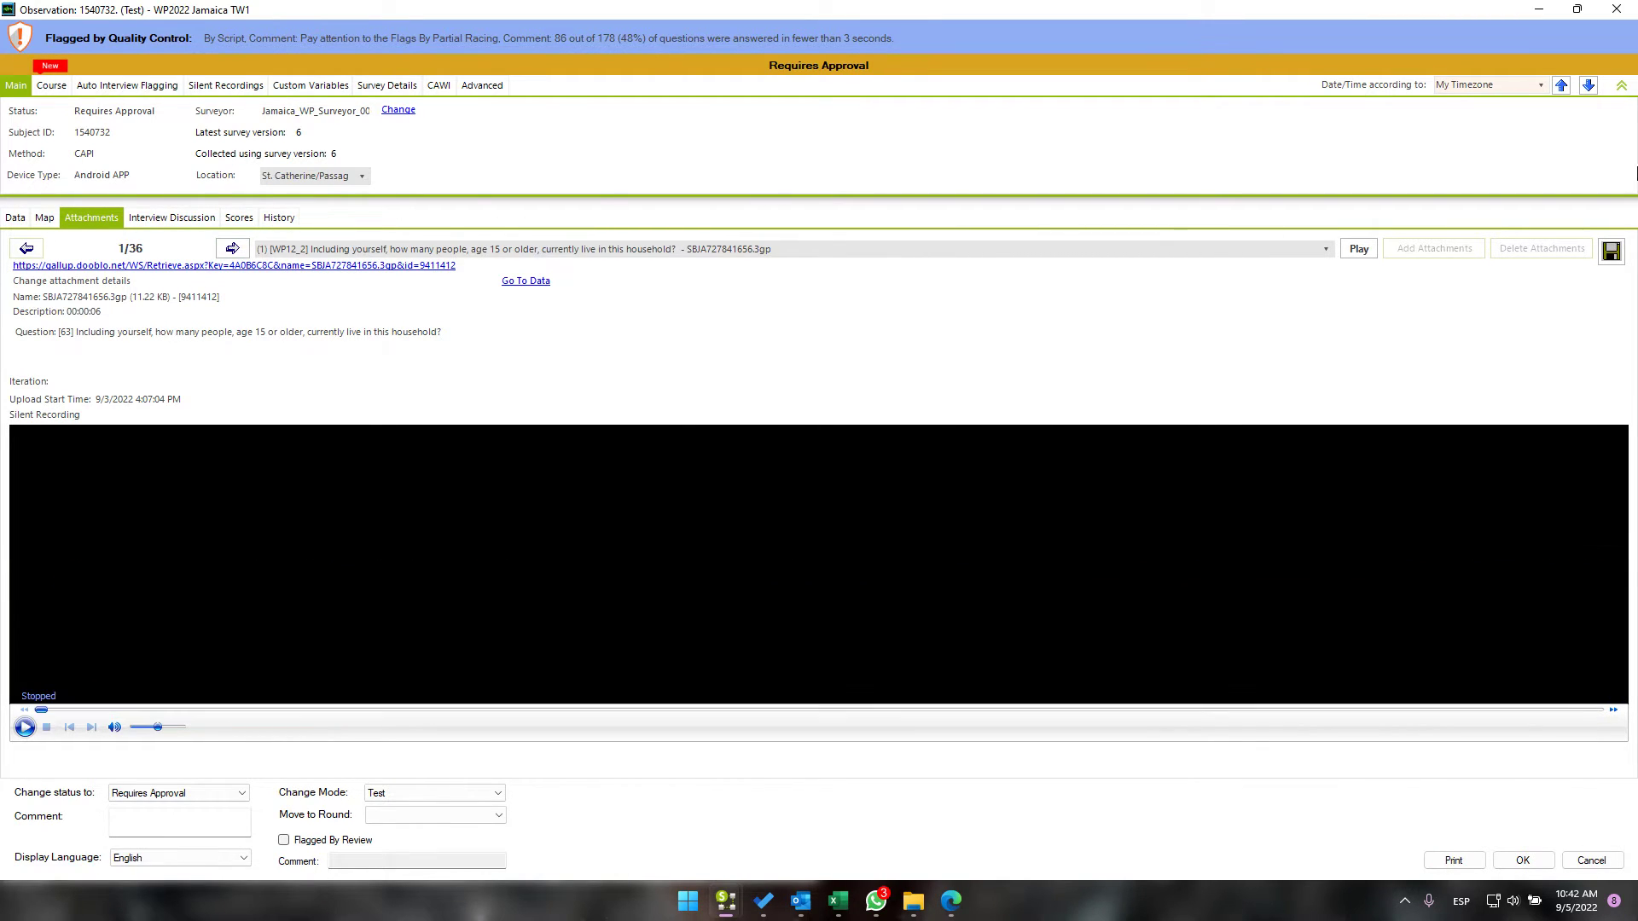
{"action": "left_click", "coordinate": [1616, 9]}
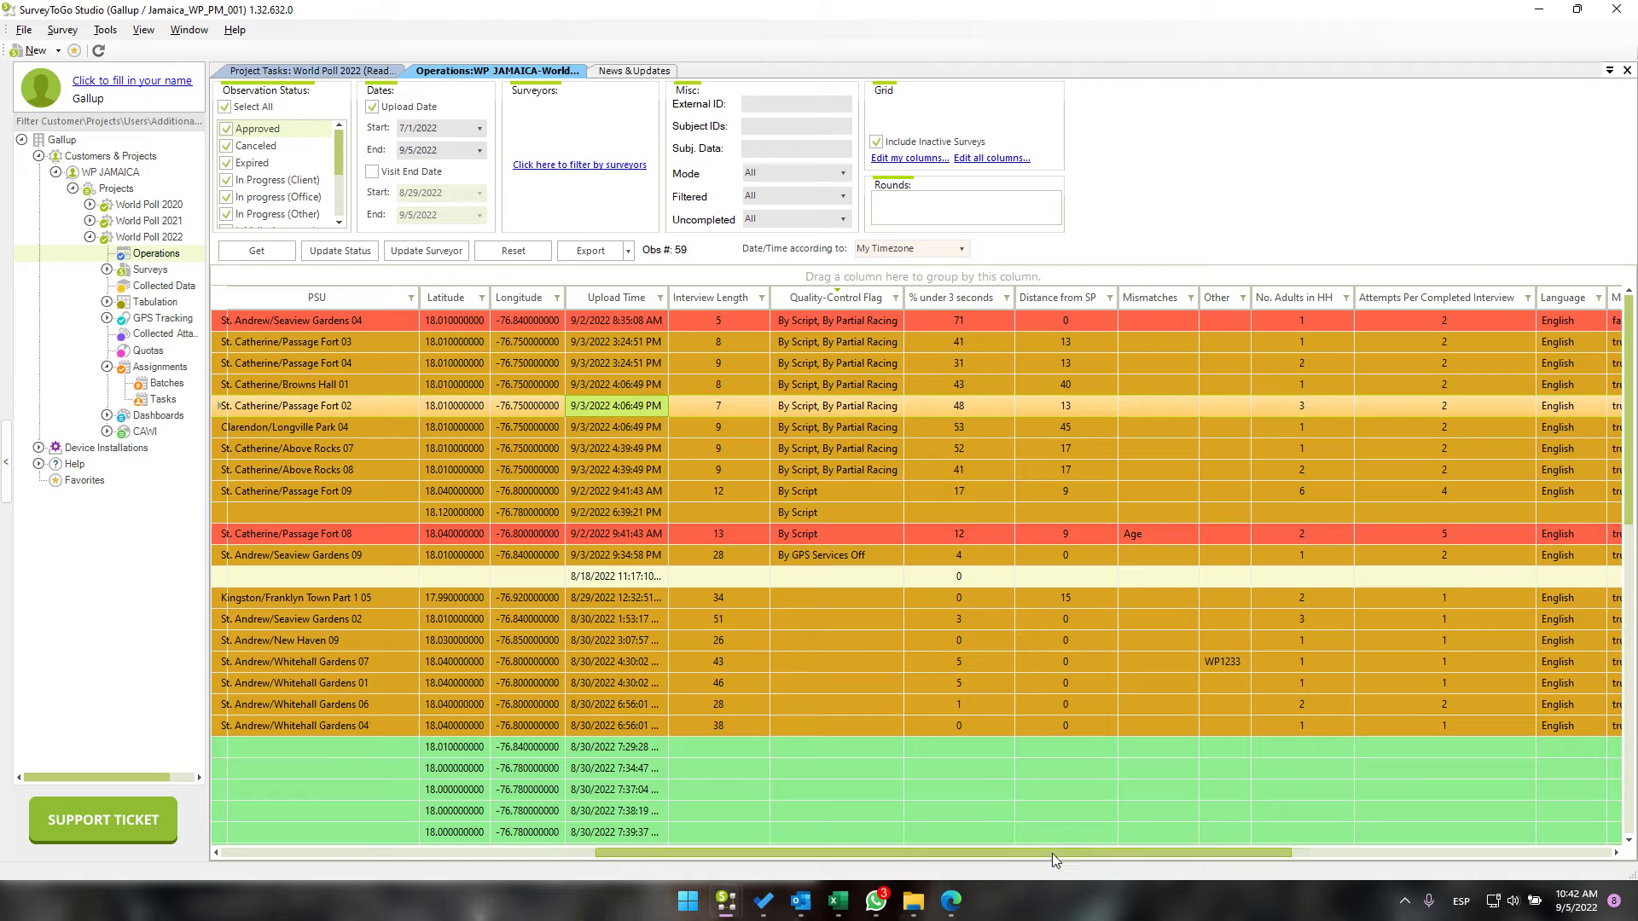
{"action": "left_click_drag", "start_coordinate": [1165, 853], "coordinate": [754, 851]}
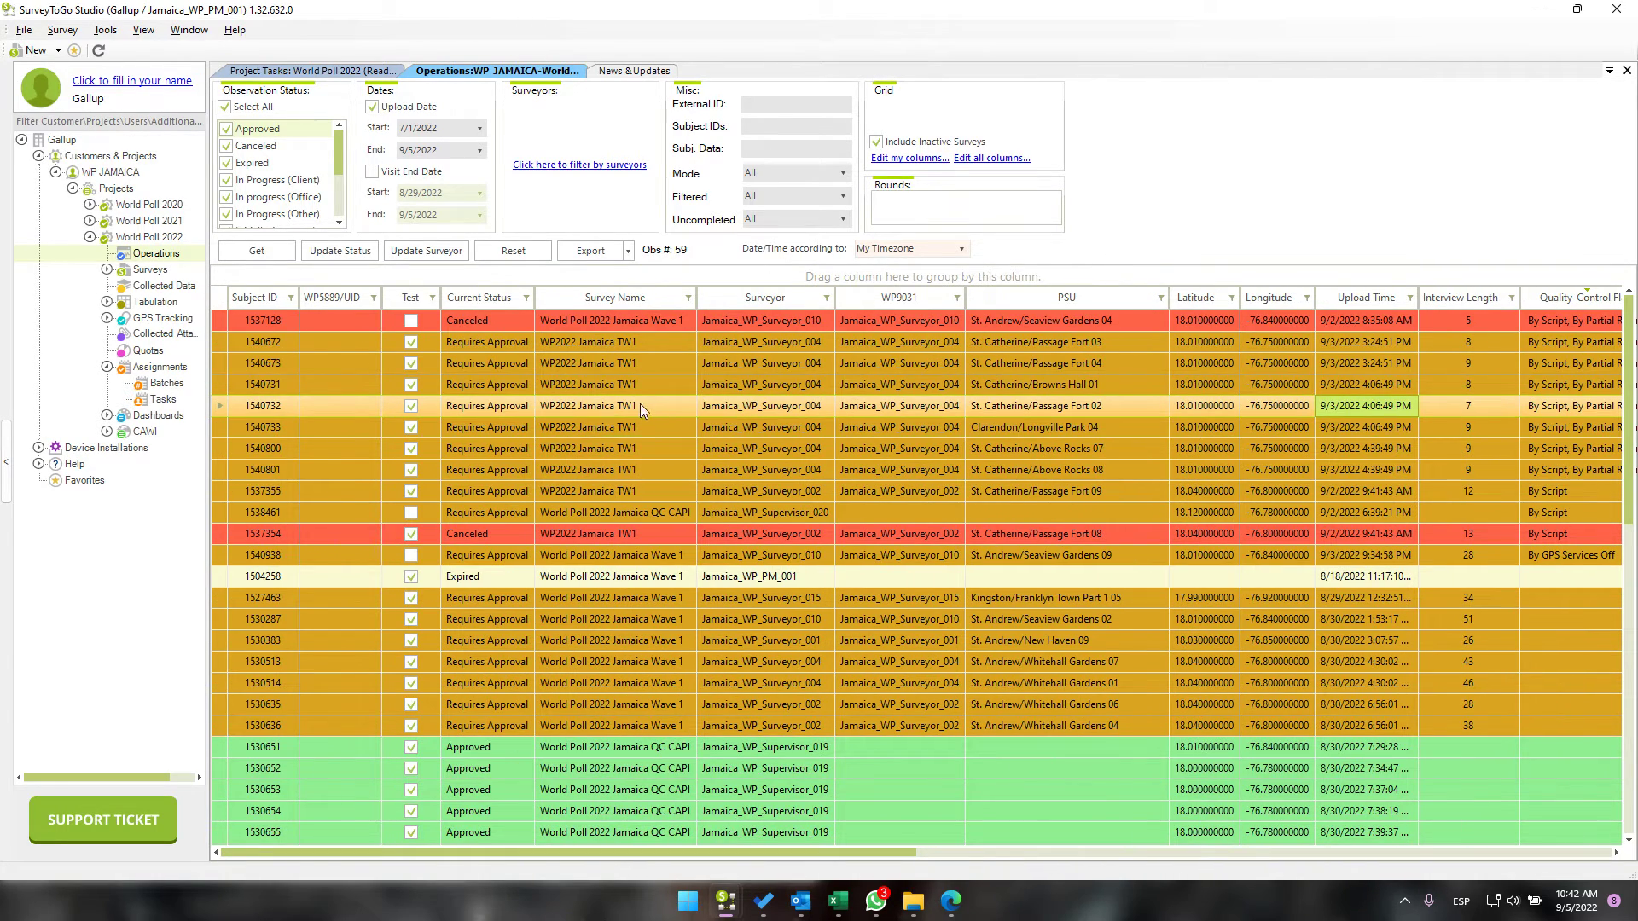
{"action": "left_click", "coordinate": [639, 405]}
Step: Return to the Jamaica Tasks sheet and review the explanation, approval, cancel reason and observations fields for Kingston/Rockfort 01
{"action": "key", "text": "alt+Tab"}
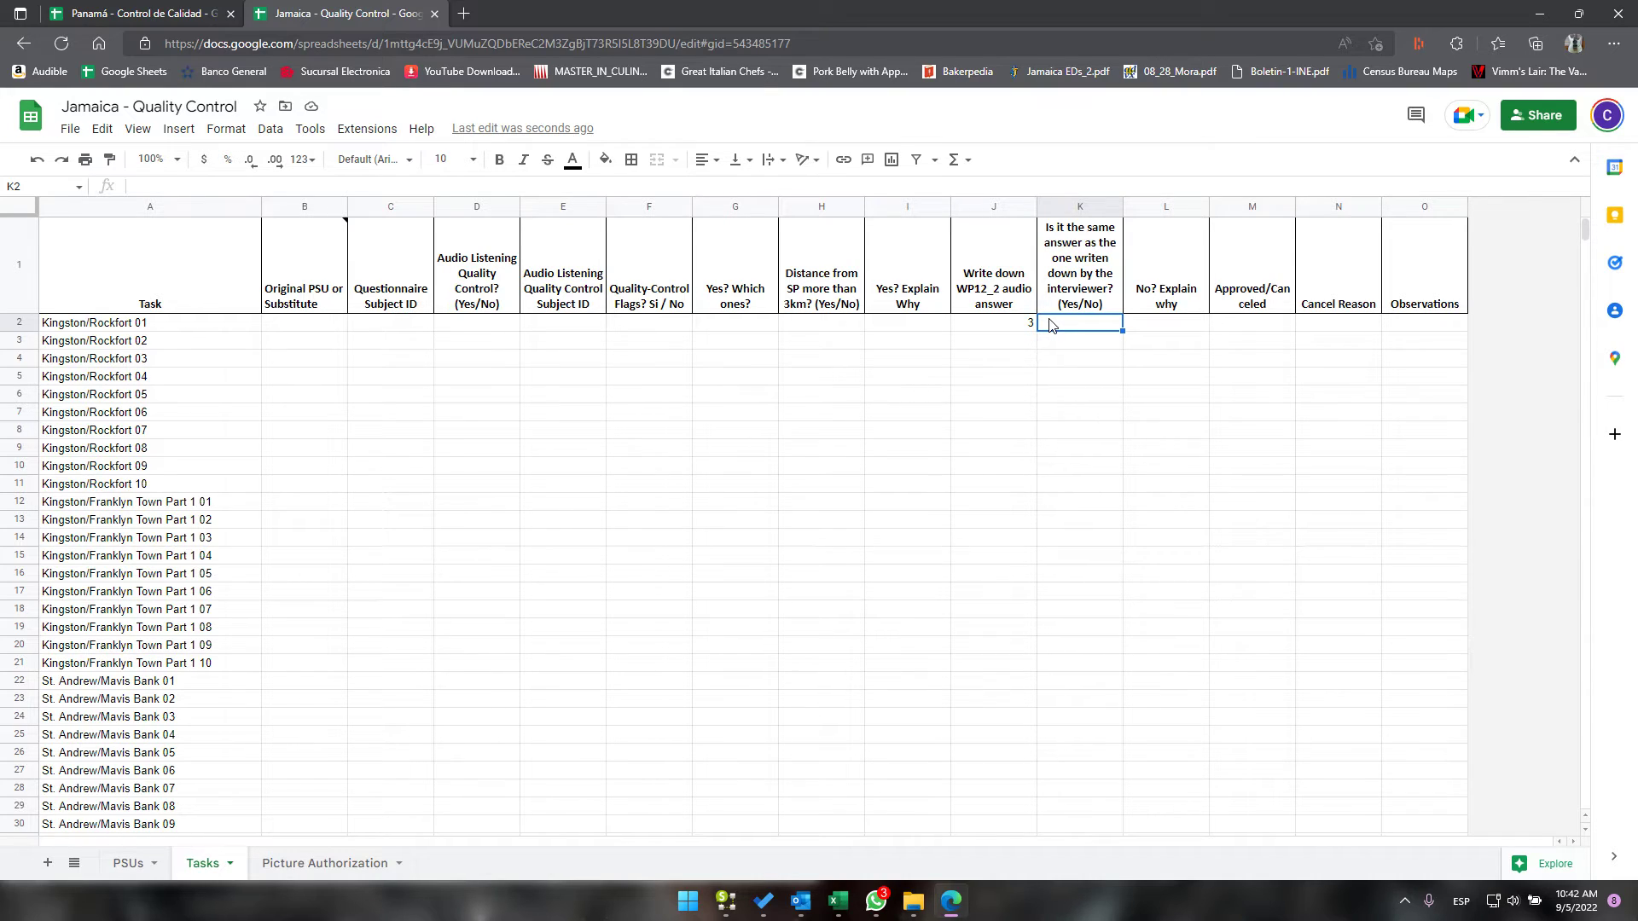
{"action": "left_click", "coordinate": [1160, 331]}
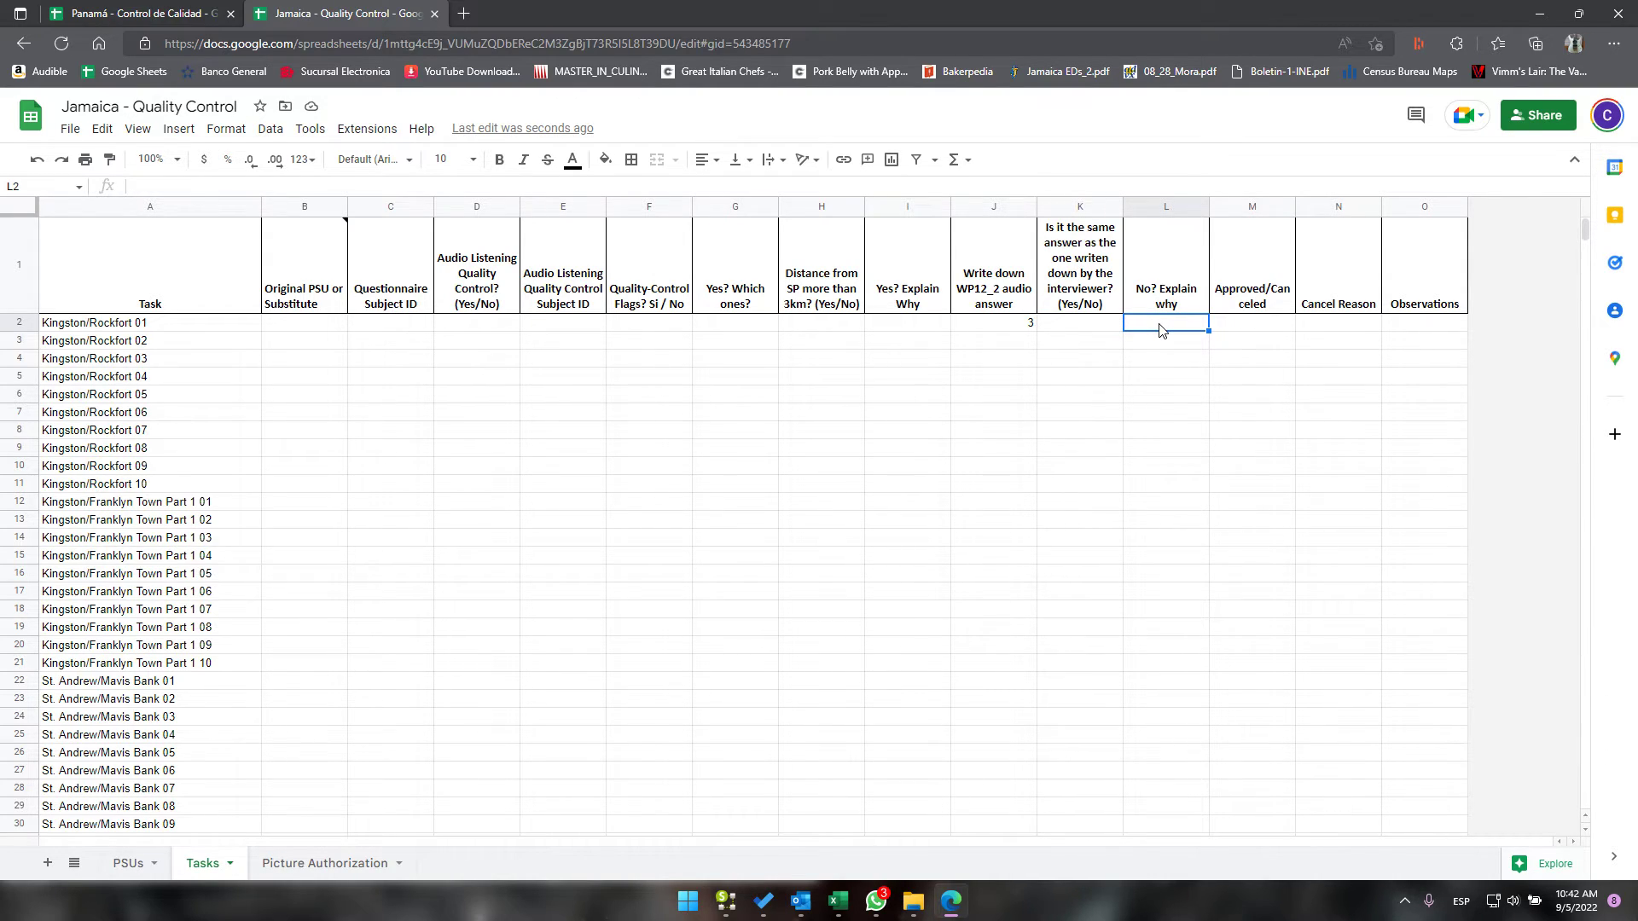
{"action": "left_click", "coordinate": [1305, 332]}
{"action": "left_click", "coordinate": [1445, 337]}
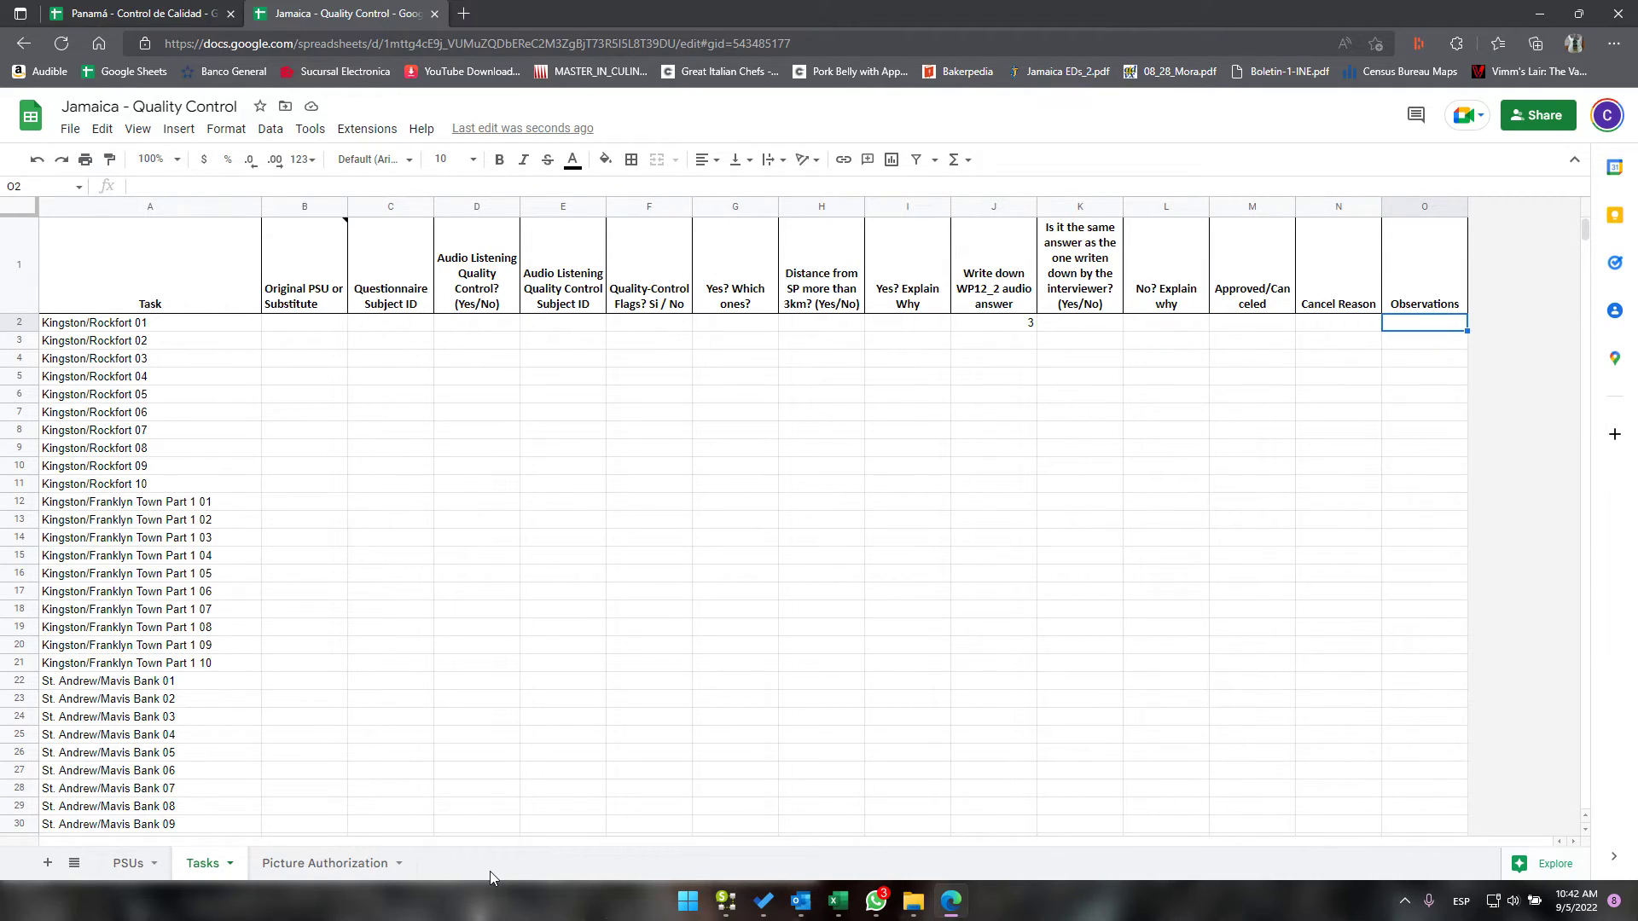
Step: Show the Picture and Signed Form cells for Kingston/Rockfort 01 in the Picture Authorization sheet
{"action": "left_click", "coordinate": [353, 872]}
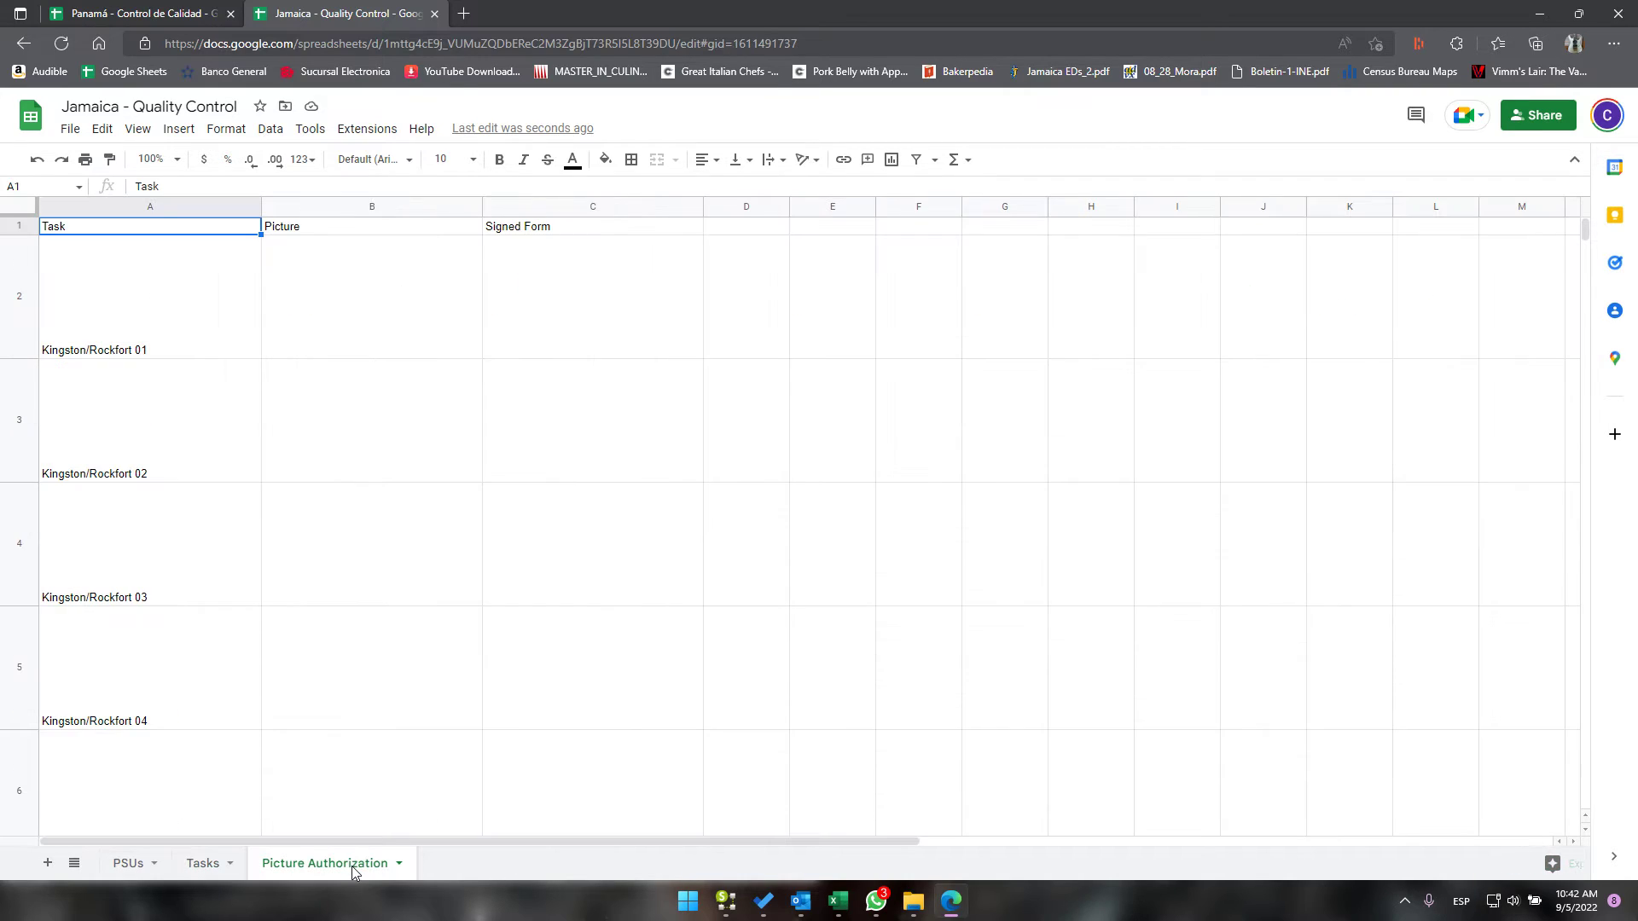
{"action": "left_click", "coordinate": [339, 304]}
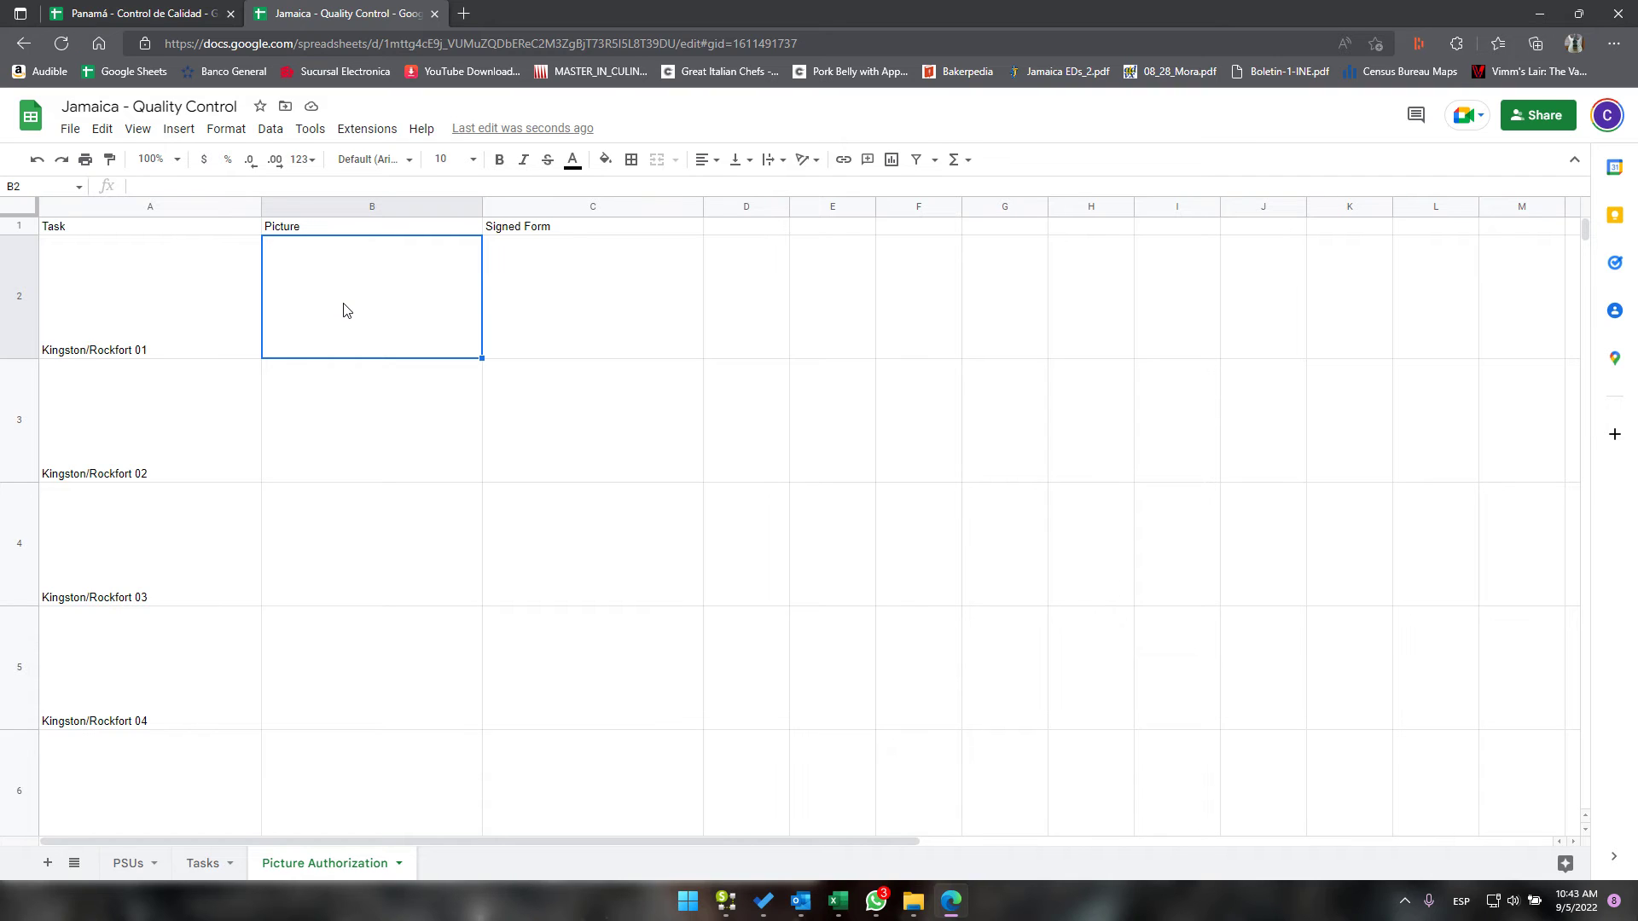
{"action": "left_click", "coordinate": [636, 314]}
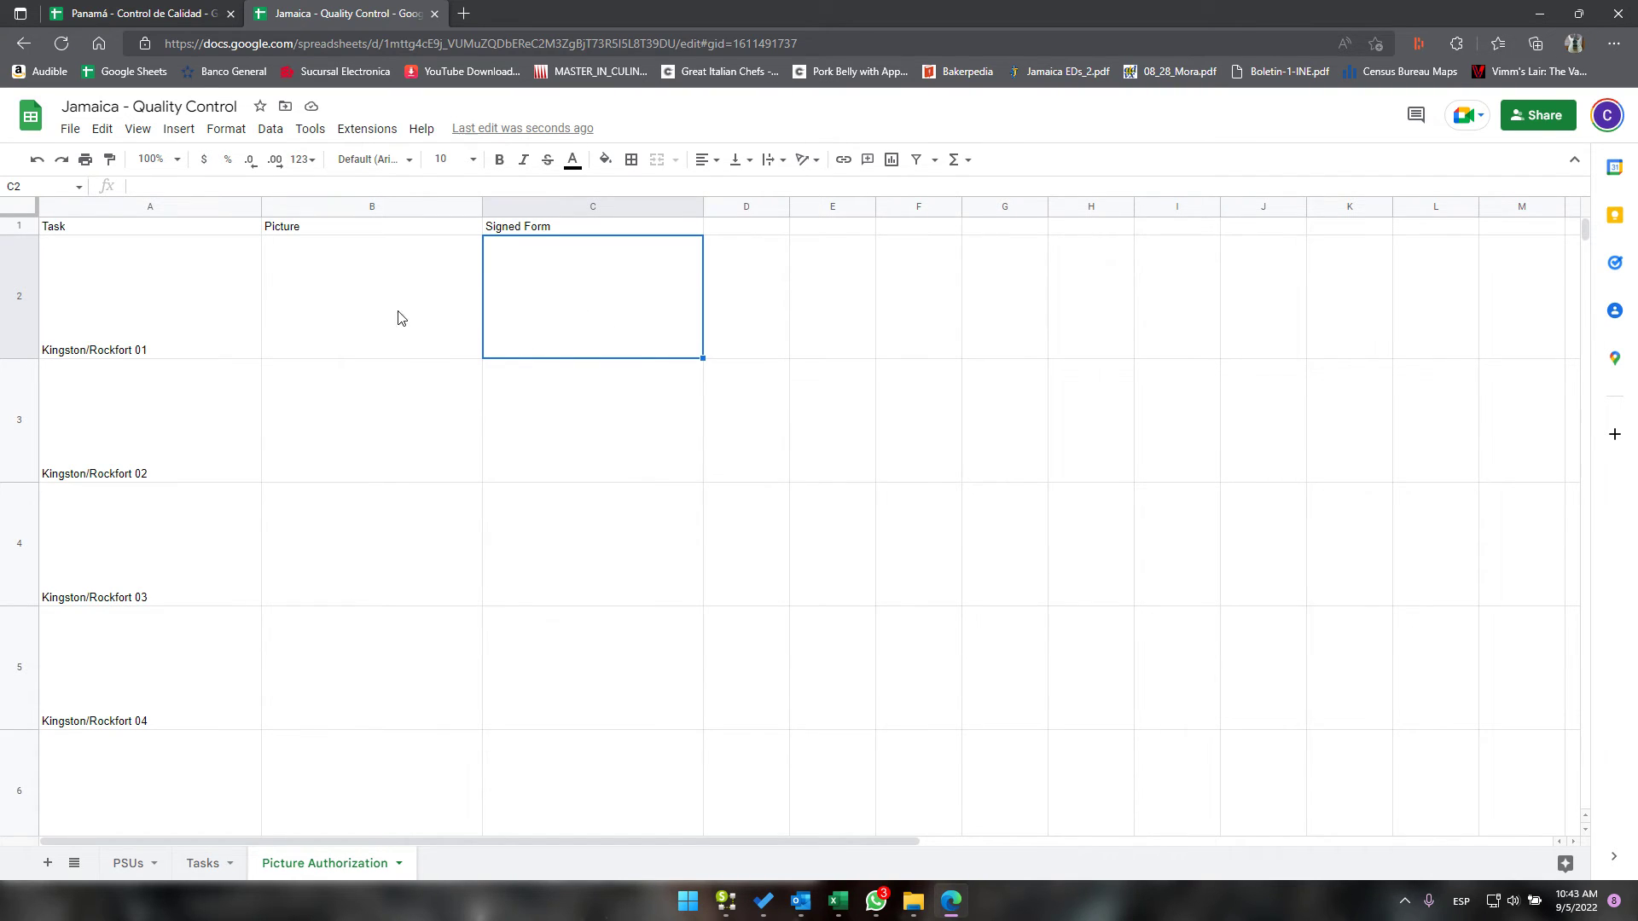
Step: Find the example pictures in the Autorización de fotos sheet of the Panamá spreadsheet
{"action": "left_click", "coordinate": [146, 12]}
{"action": "left_click", "coordinate": [502, 863]}
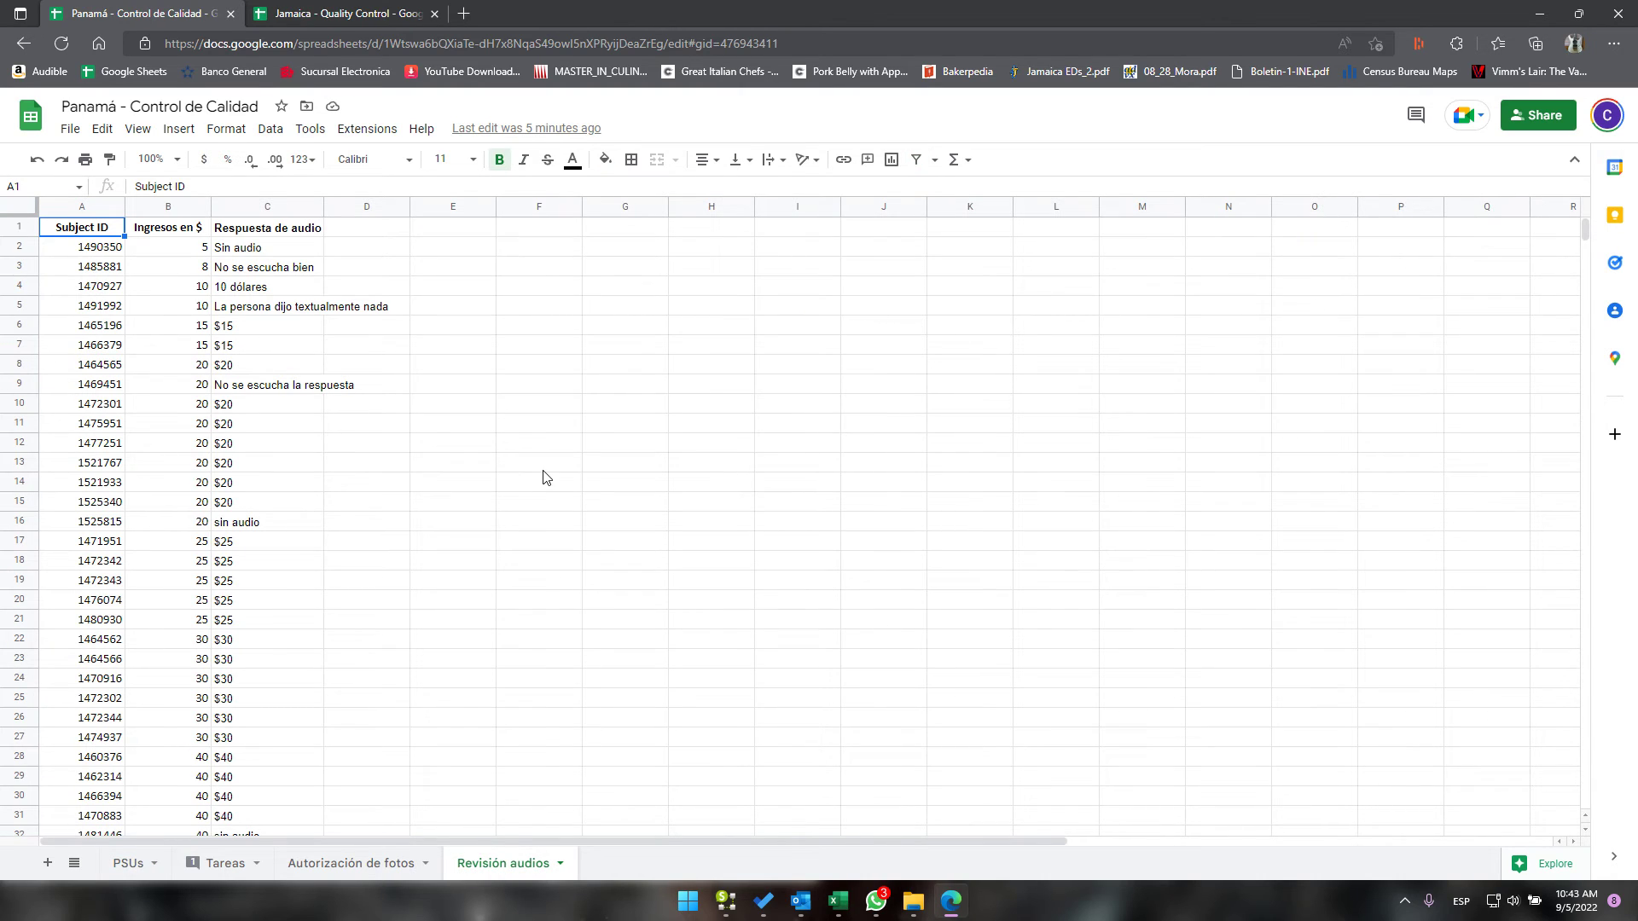
{"action": "left_click", "coordinate": [348, 862]}
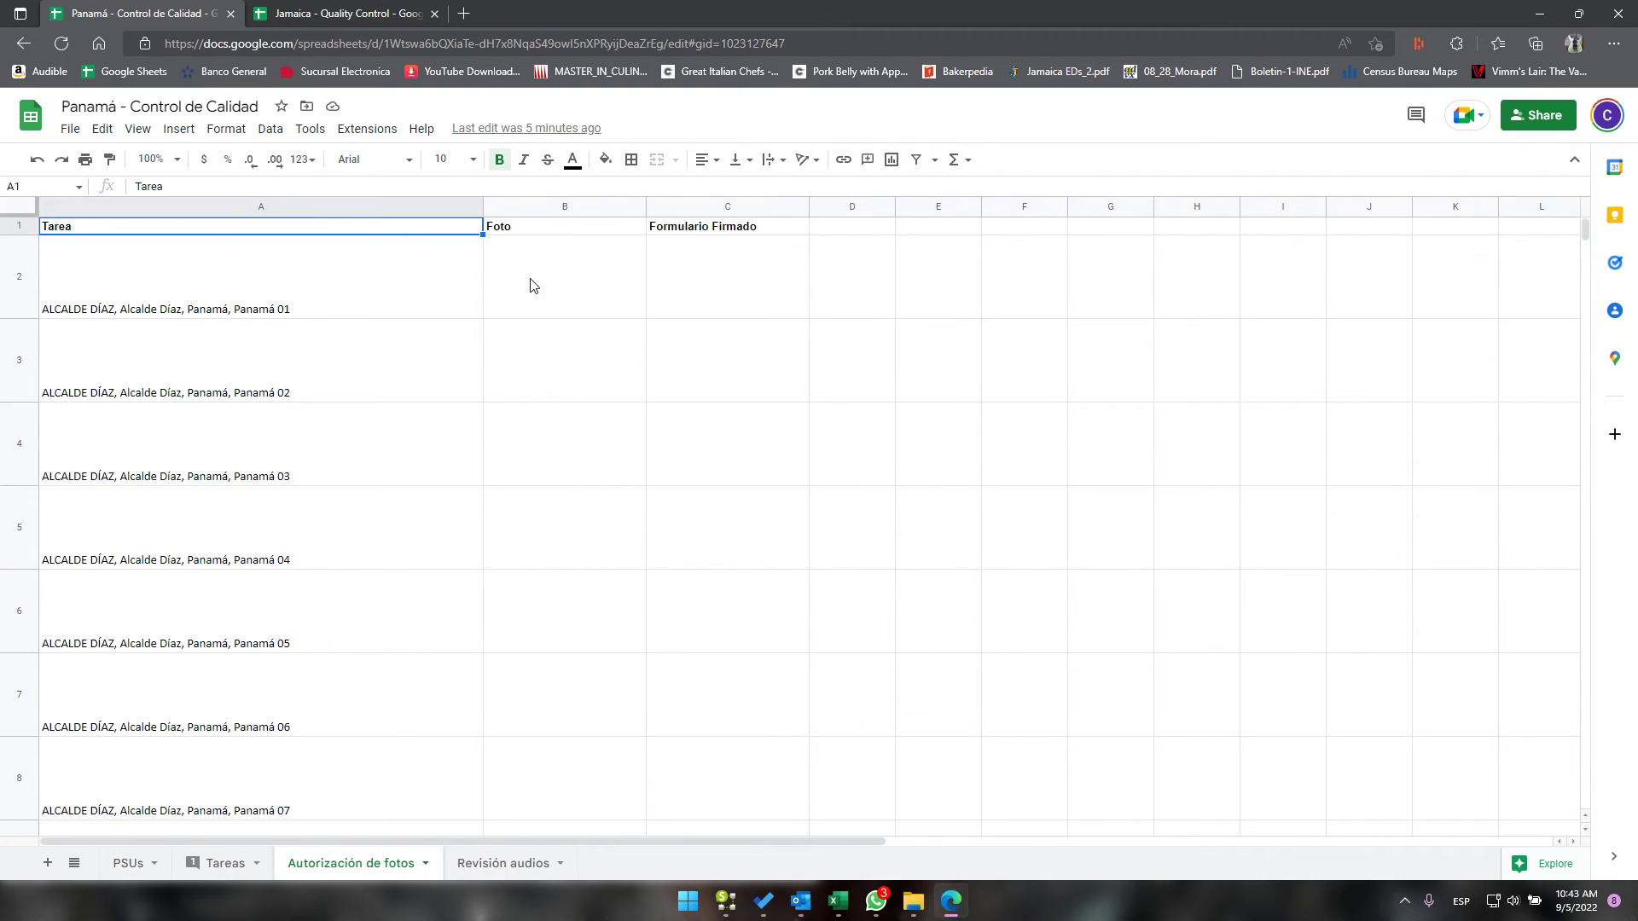
{"action": "scroll", "coordinate": [567, 503], "scroll_direction": "down", "scroll_amount": 10}
{"action": "scroll", "coordinate": [567, 506], "scroll_direction": "down", "scroll_amount": 20}
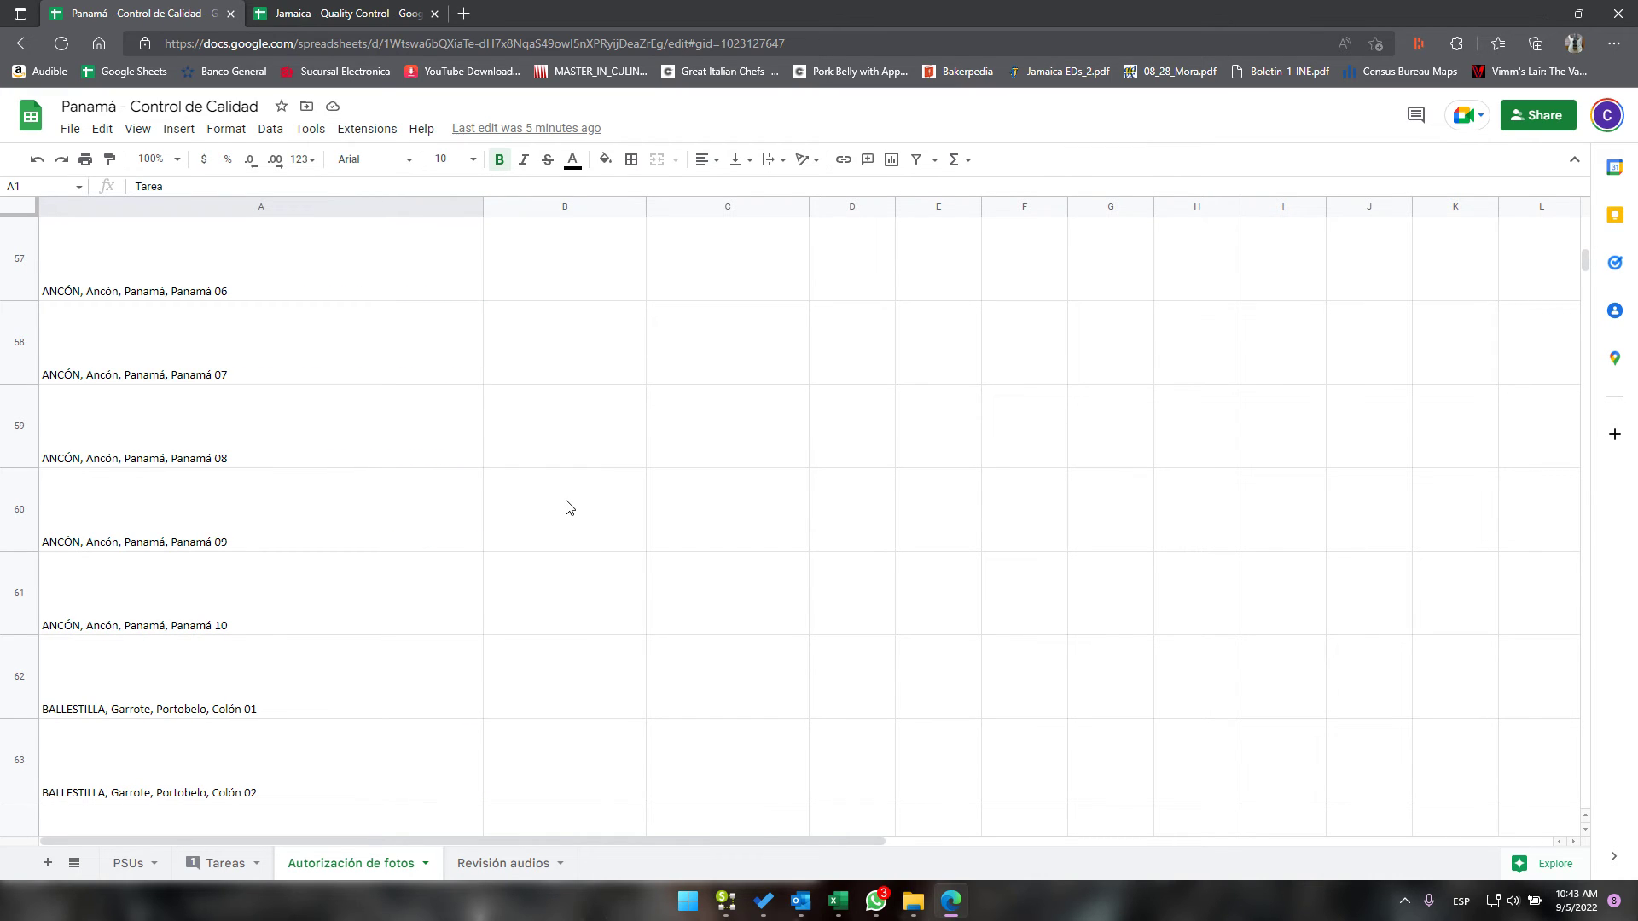
{"action": "scroll", "coordinate": [566, 506], "scroll_direction": "down", "scroll_amount": 20}
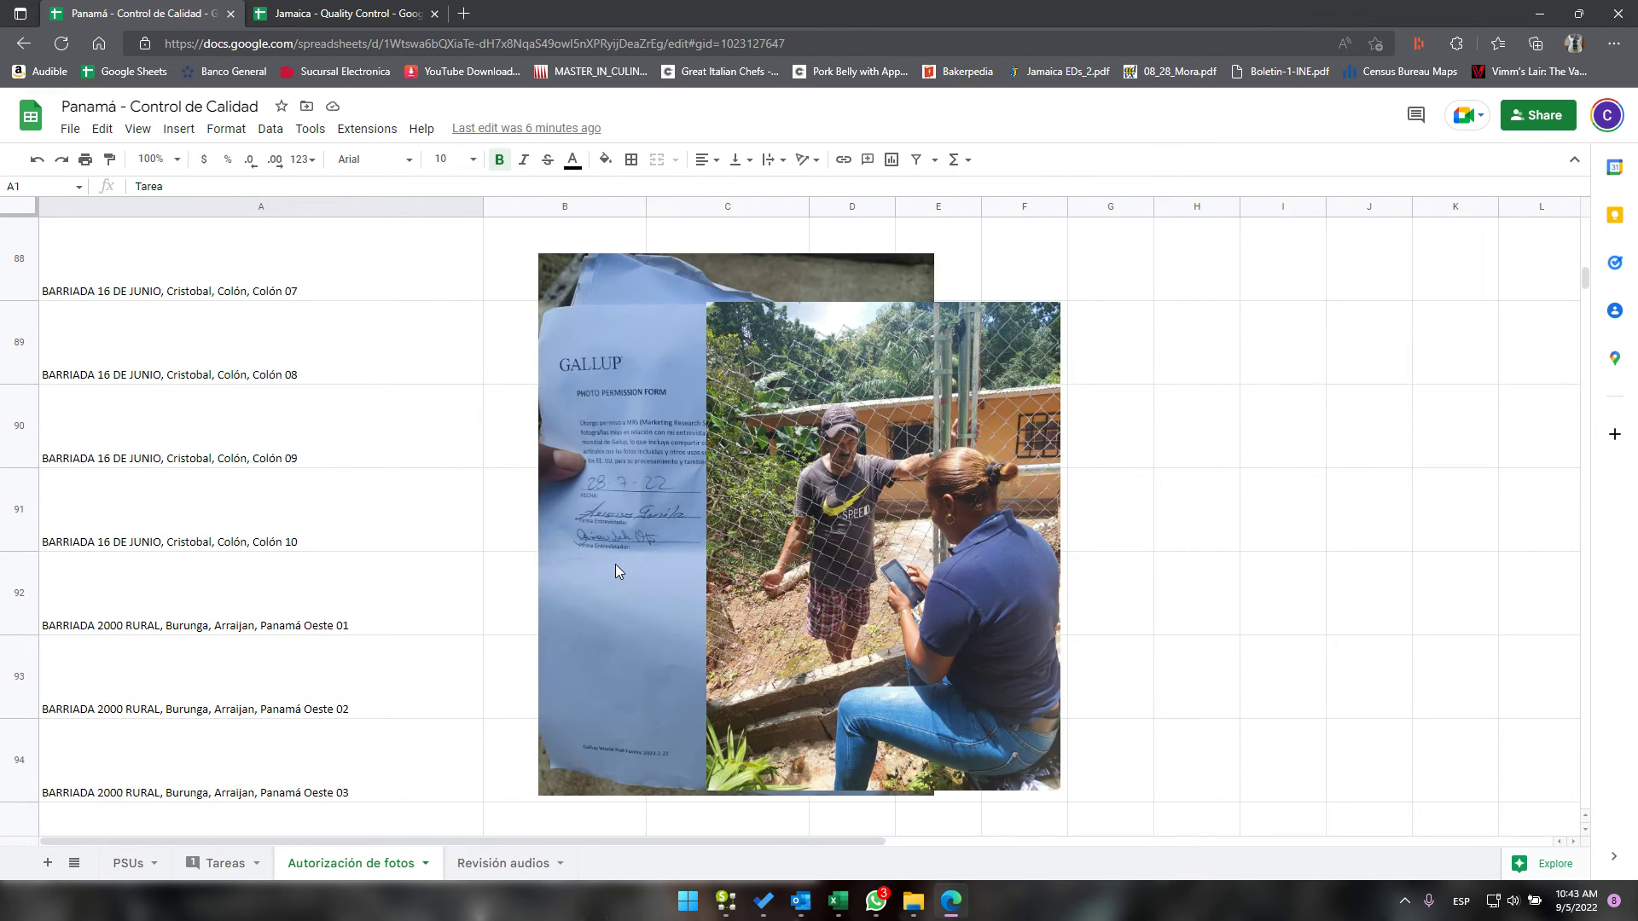
Step: Shrink the signed permission form image to fit within the BARRIADA 2000 RURAL 03 row
{"action": "left_click", "coordinate": [638, 523]}
{"action": "scroll", "coordinate": [644, 509], "scroll_direction": "up", "scroll_amount": 1}
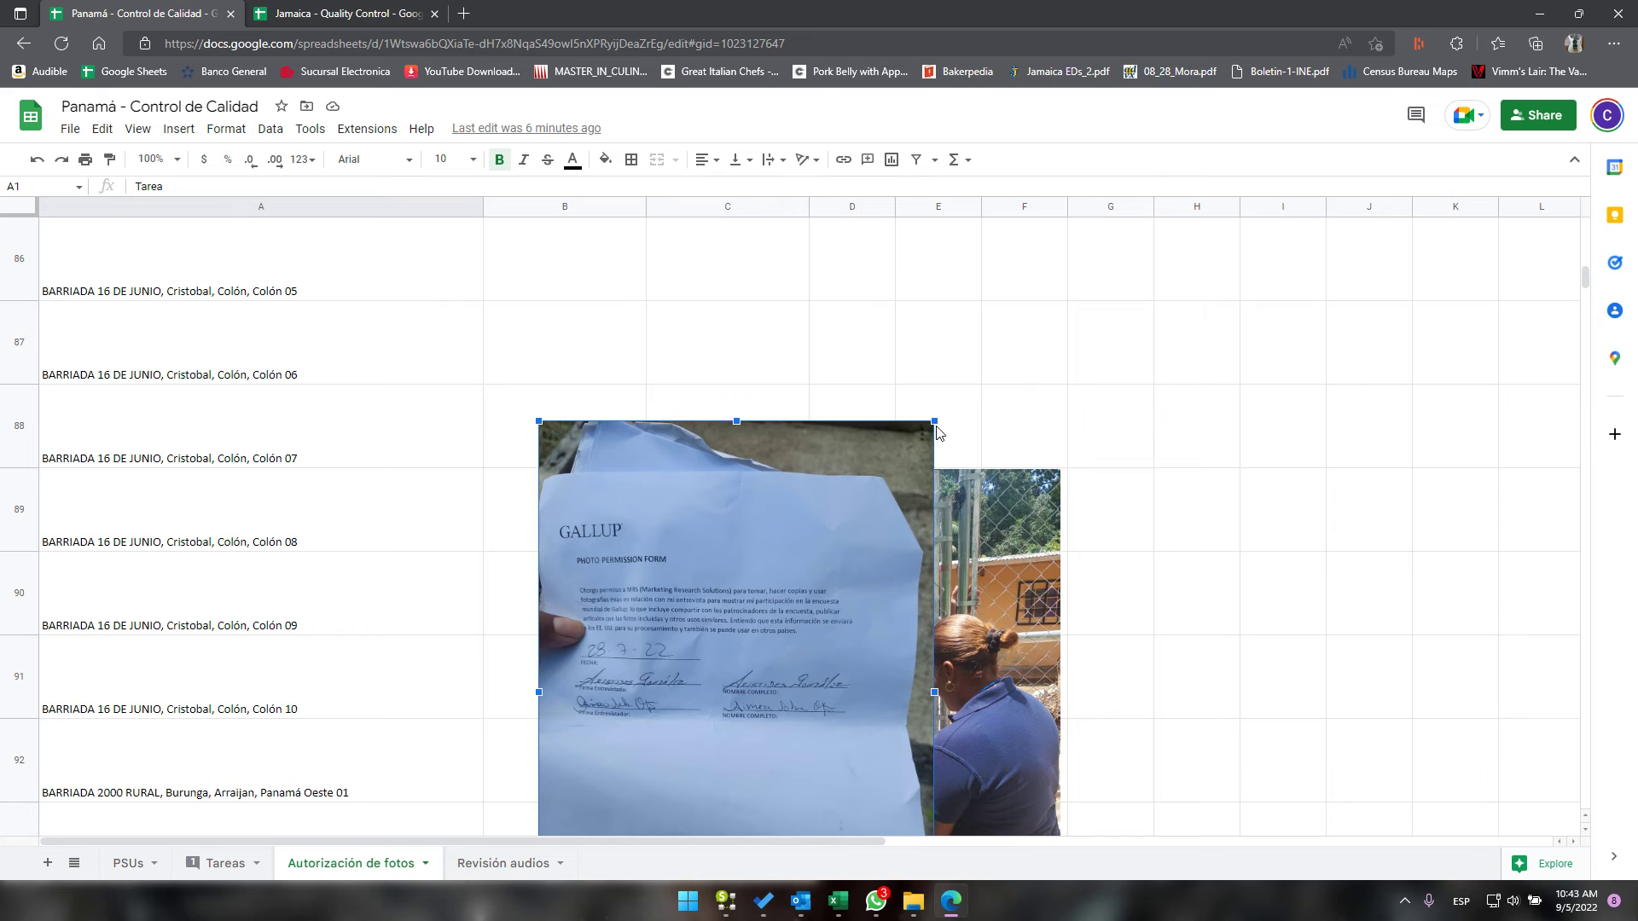
{"action": "left_click_drag", "start_coordinate": [934, 423], "coordinate": [706, 733]}
{"action": "scroll", "coordinate": [799, 434], "scroll_direction": "down", "scroll_amount": 5}
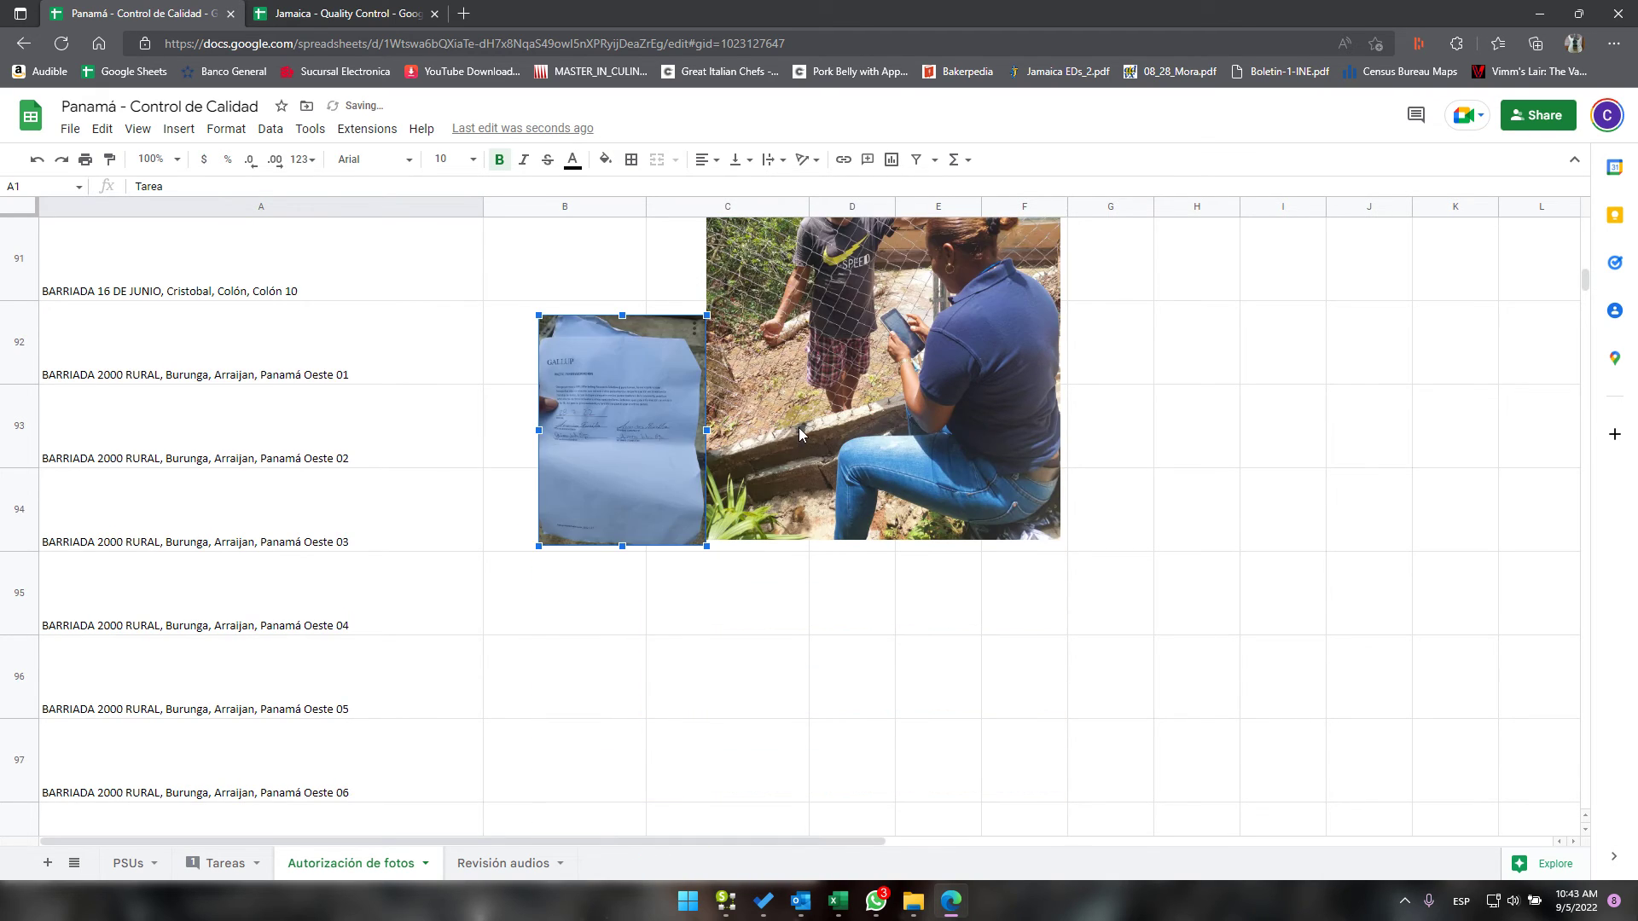
{"action": "left_click", "coordinate": [849, 418]}
{"action": "scroll", "coordinate": [879, 446], "scroll_direction": "up", "scroll_amount": 2}
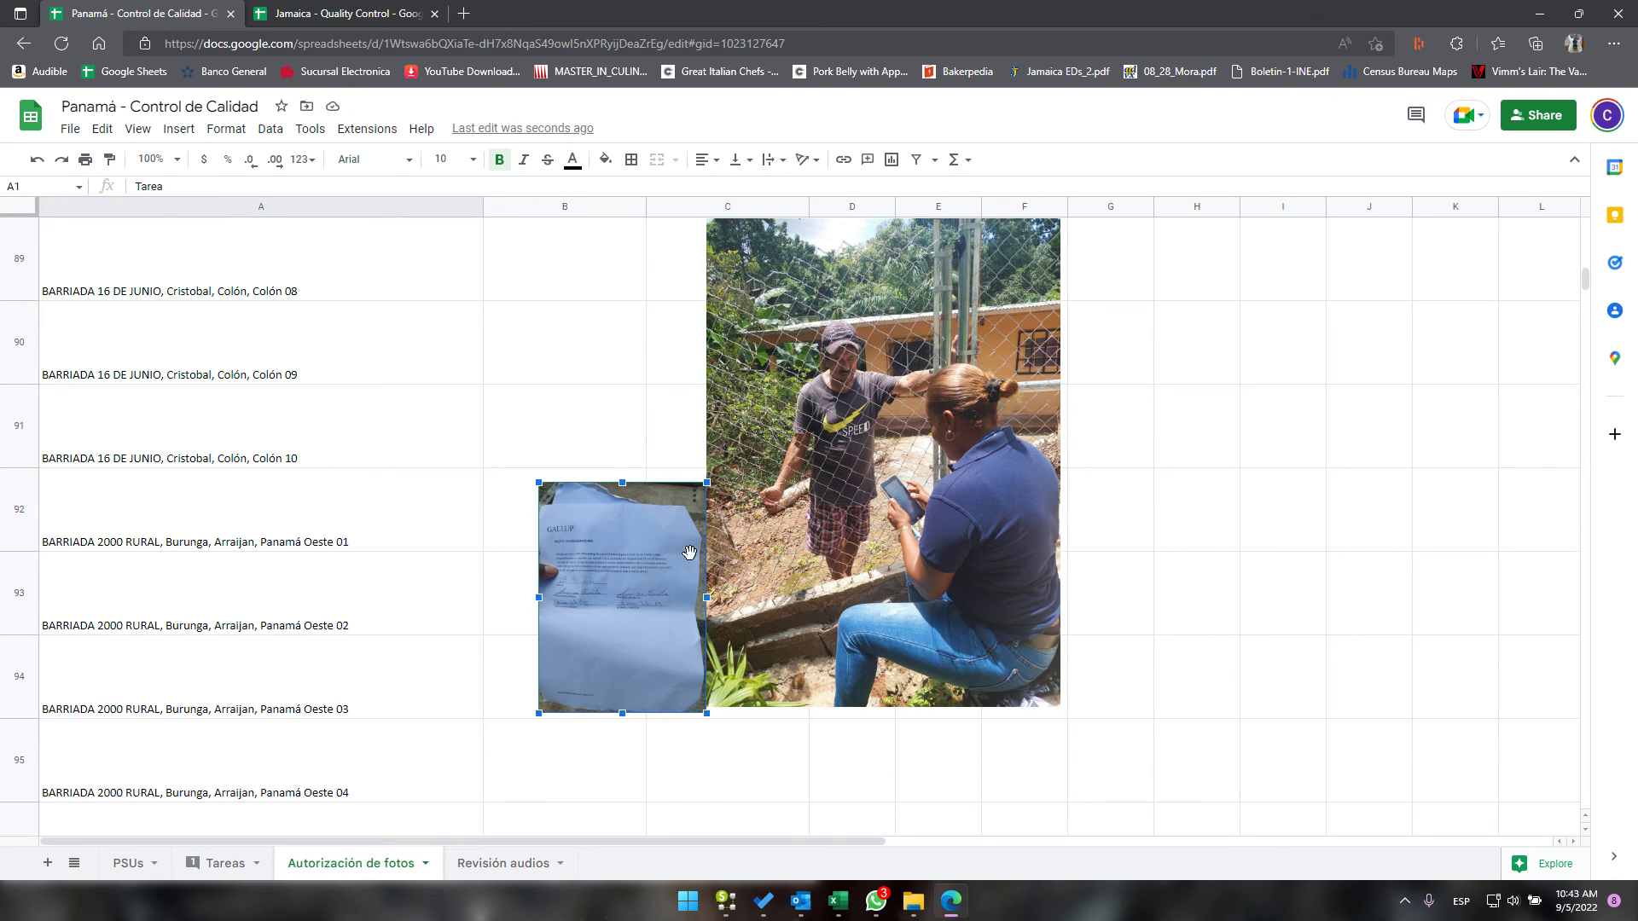
{"action": "left_click", "coordinate": [562, 572]}
{"action": "left_click_drag", "start_coordinate": [705, 482], "coordinate": [600, 634]}
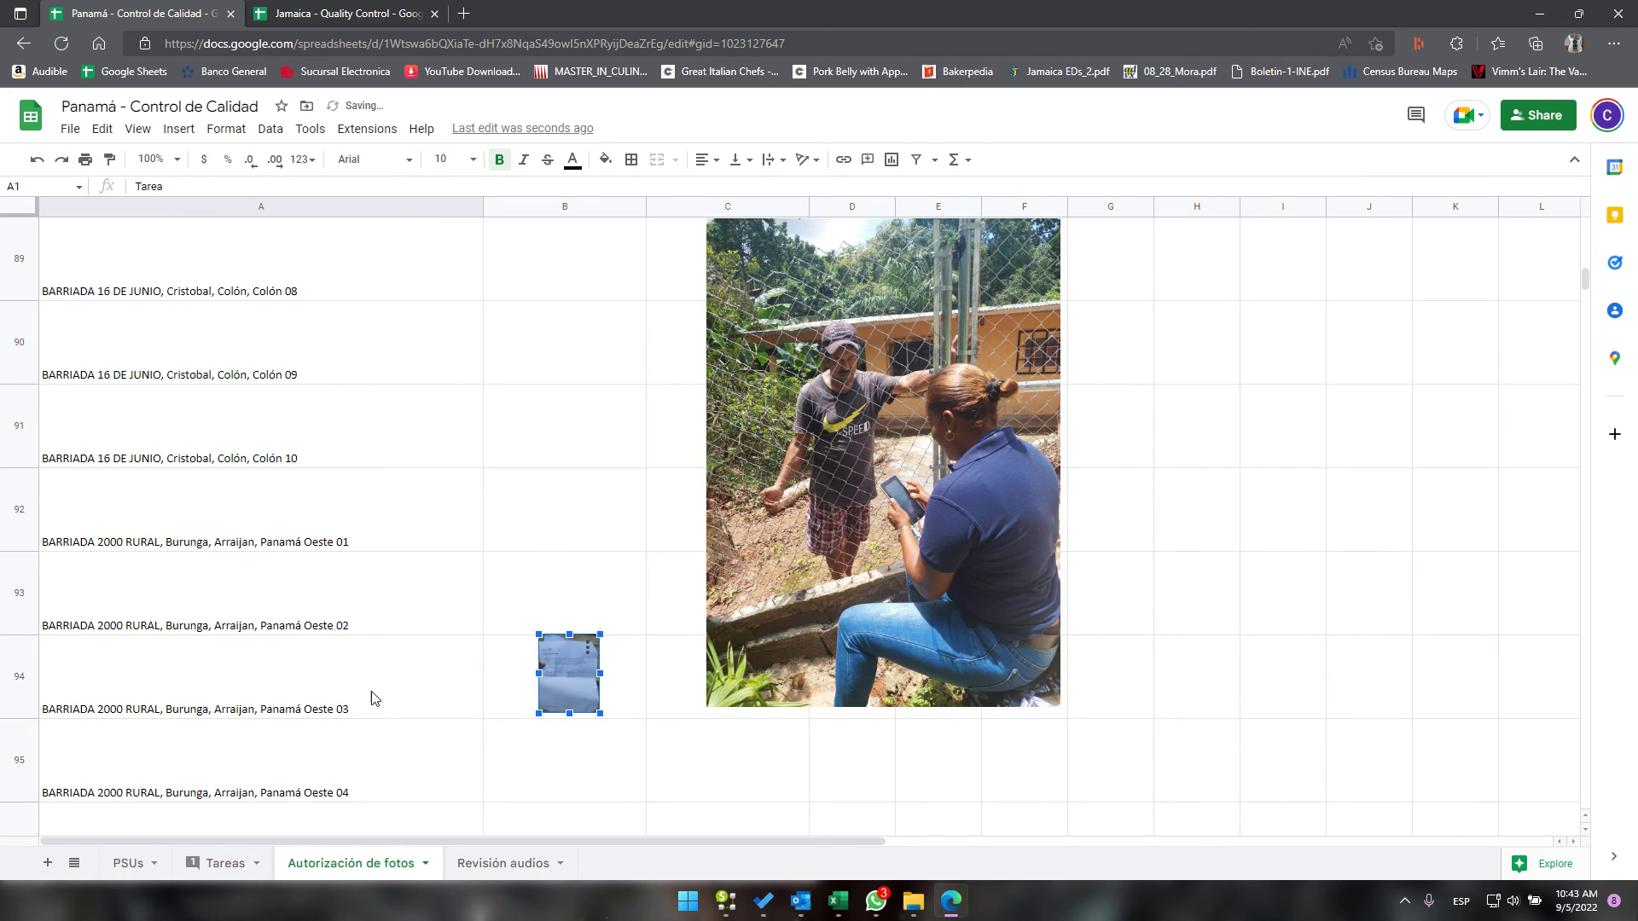
{"action": "left_click", "coordinate": [369, 695]}
Step: Shrink the interview photo to fit the BARRIADA 2000 RURAL 03 row, and select that row's task name
{"action": "scroll", "coordinate": [909, 380], "scroll_direction": "up", "scroll_amount": 1}
{"action": "left_click", "coordinate": [1061, 302]}
{"action": "left_click_drag", "start_coordinate": [1060, 302], "coordinate": [758, 721]}
{"action": "left_click", "coordinate": [831, 759]}
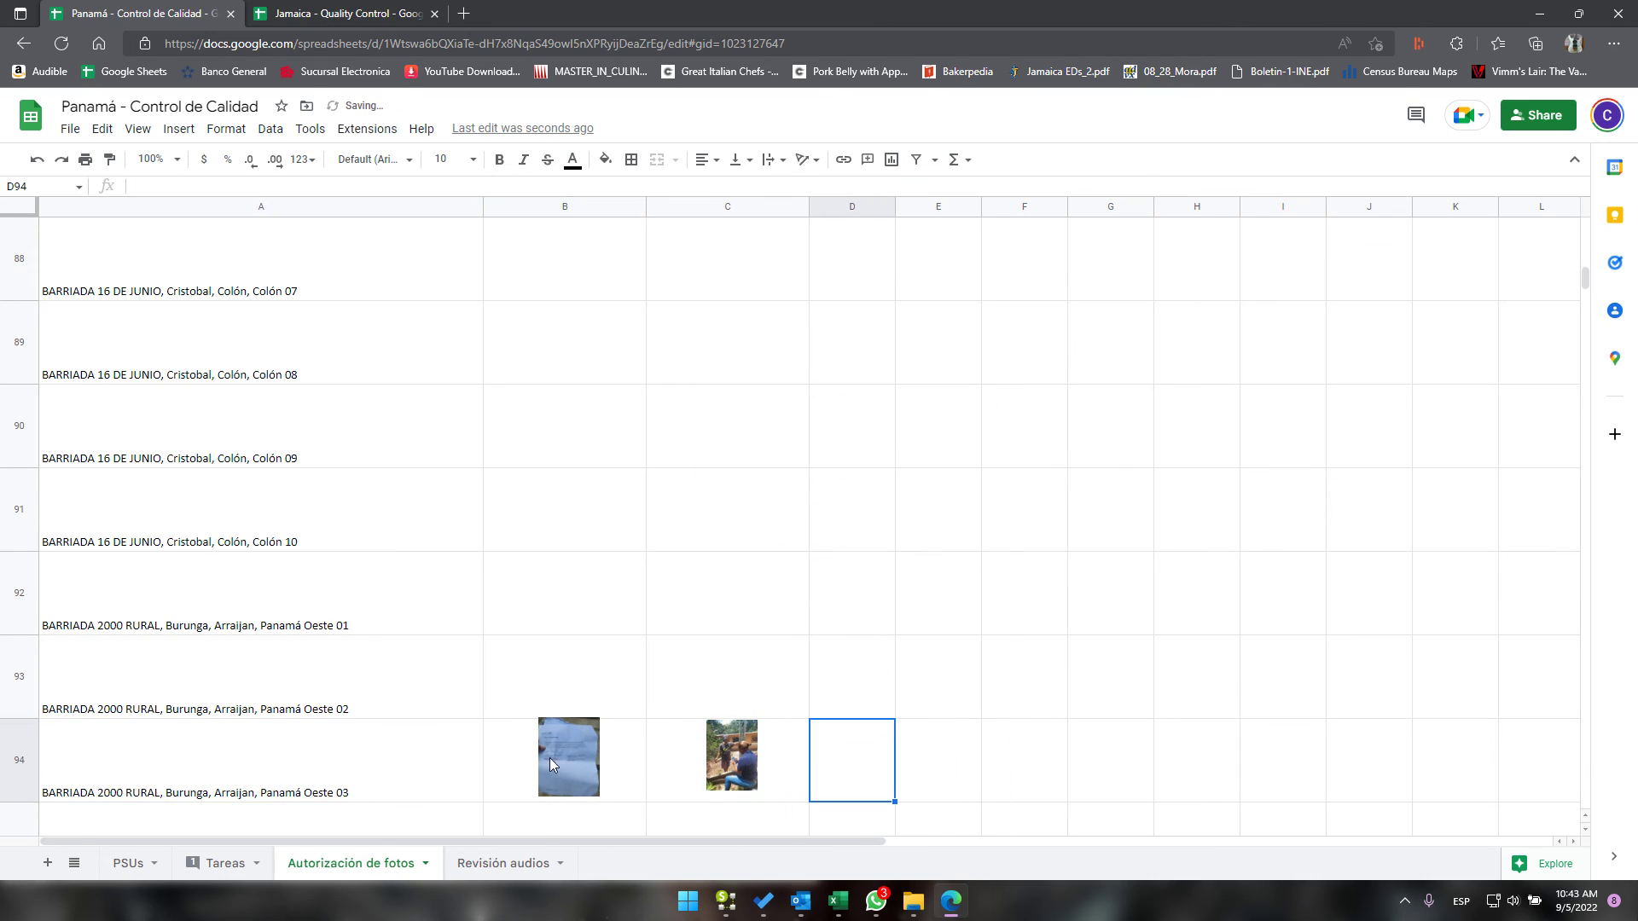
{"action": "left_click", "coordinate": [327, 788]}
{"action": "scroll", "coordinate": [515, 701], "scroll_direction": "down", "scroll_amount": 2}
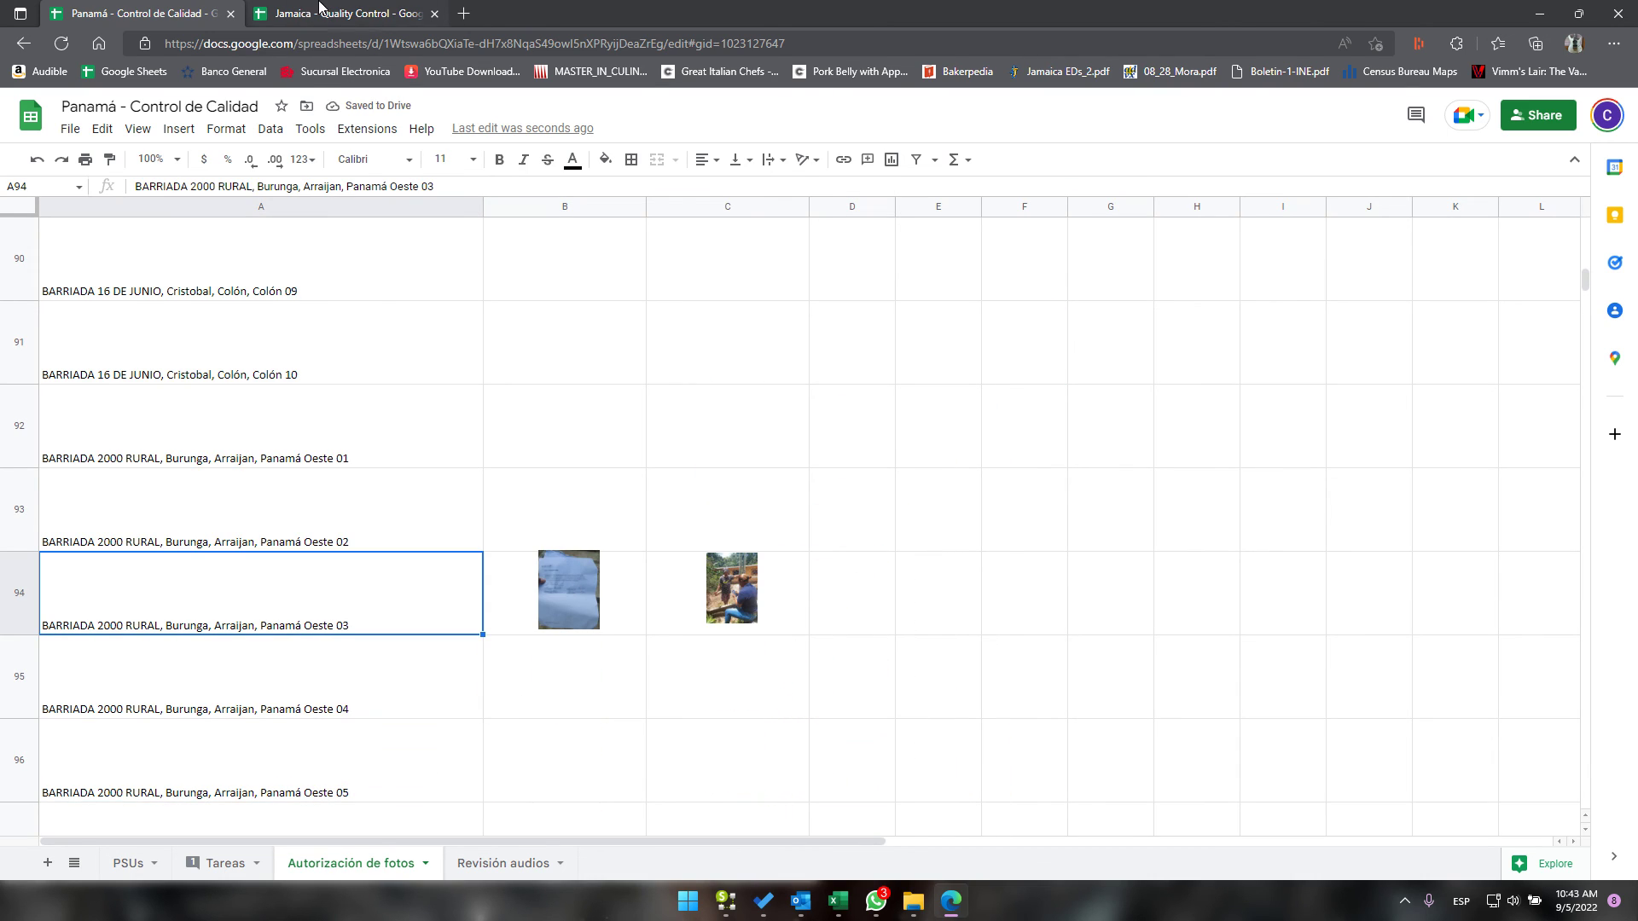
Step: Return to the Jamaica spreadsheet's PSUs sheet and show its column headers, starting with WP2022_CODE
{"action": "left_click", "coordinate": [325, 12]}
{"action": "left_click", "coordinate": [128, 862]}
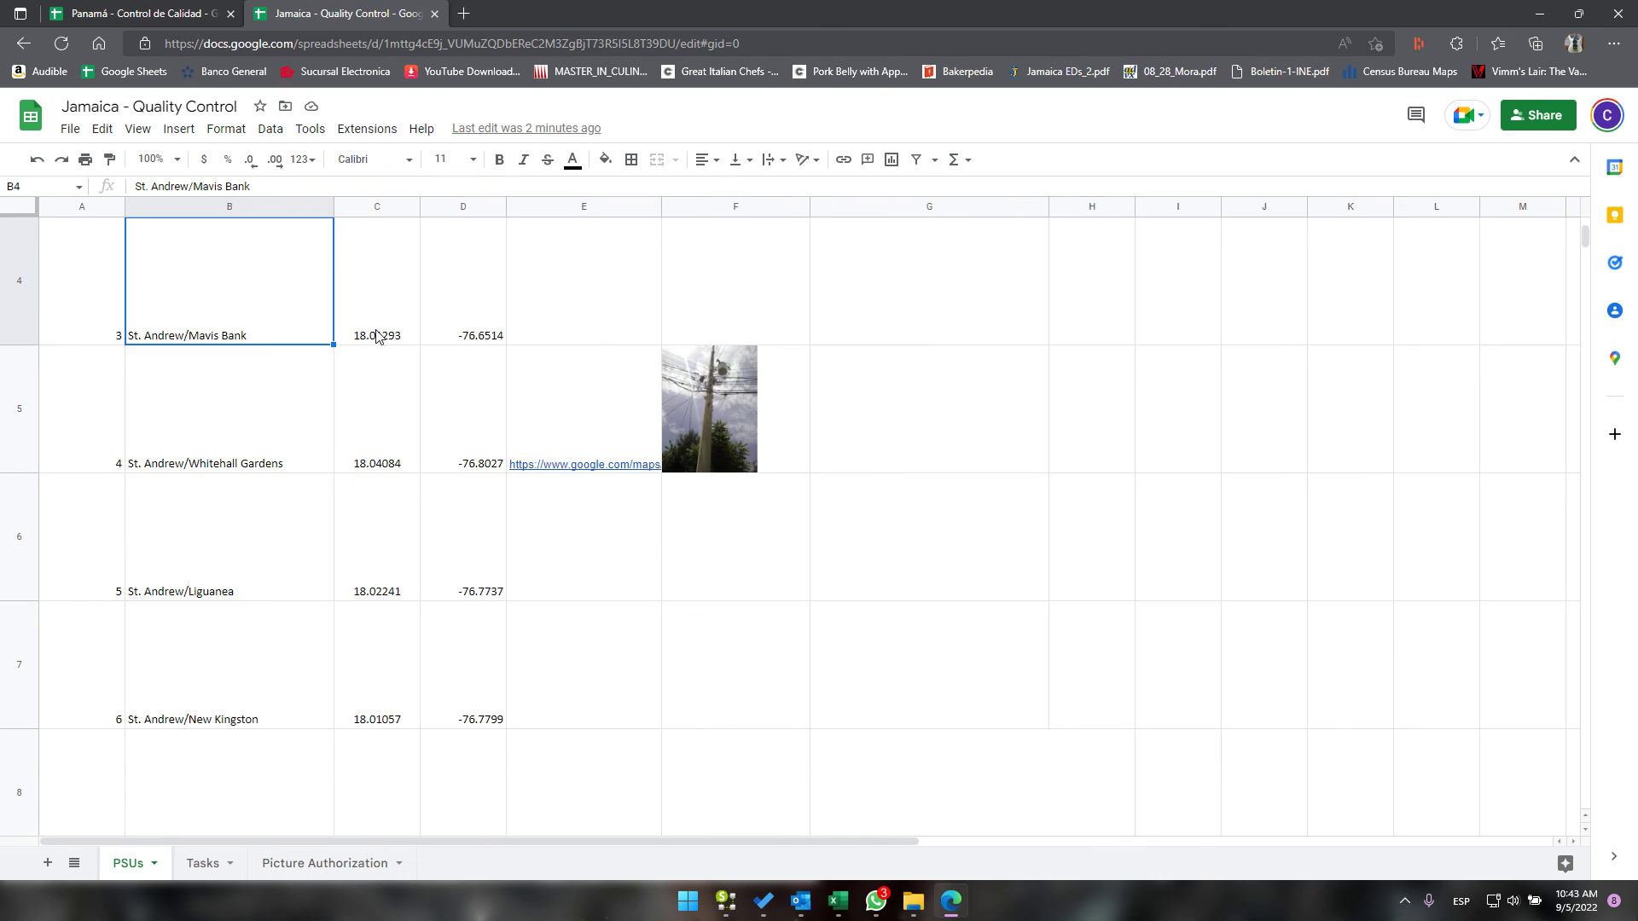
{"action": "scroll", "coordinate": [376, 333], "scroll_direction": "up", "scroll_amount": 5}
{"action": "left_click", "coordinate": [84, 246]}
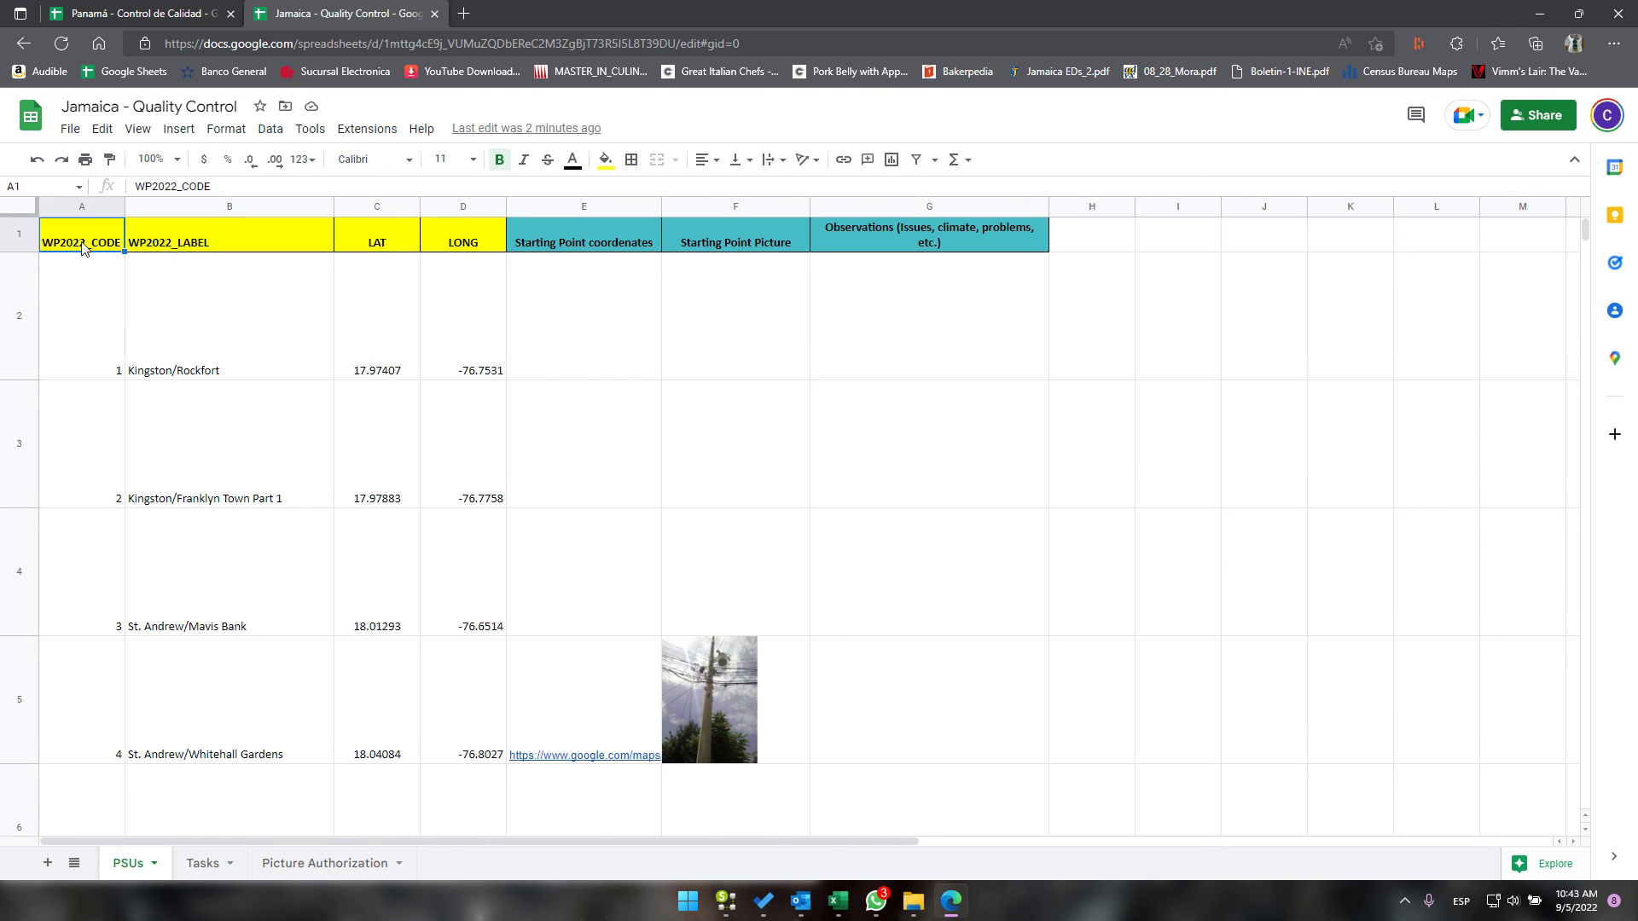